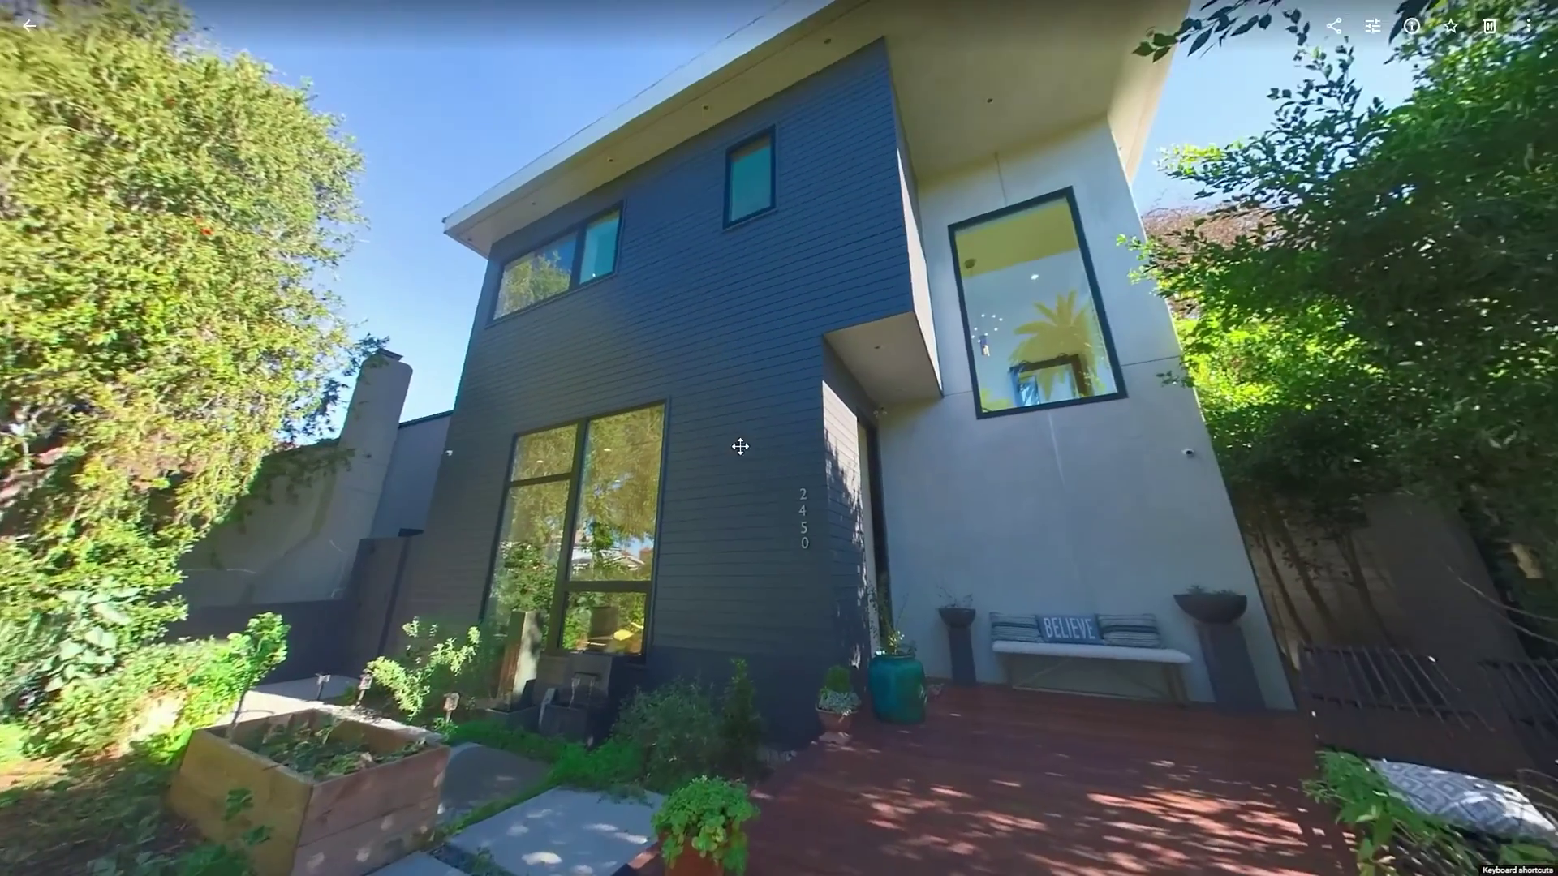
Step: Look upward in the sample 360° house tour photo
left_click_drag(741, 445, 679, 508)
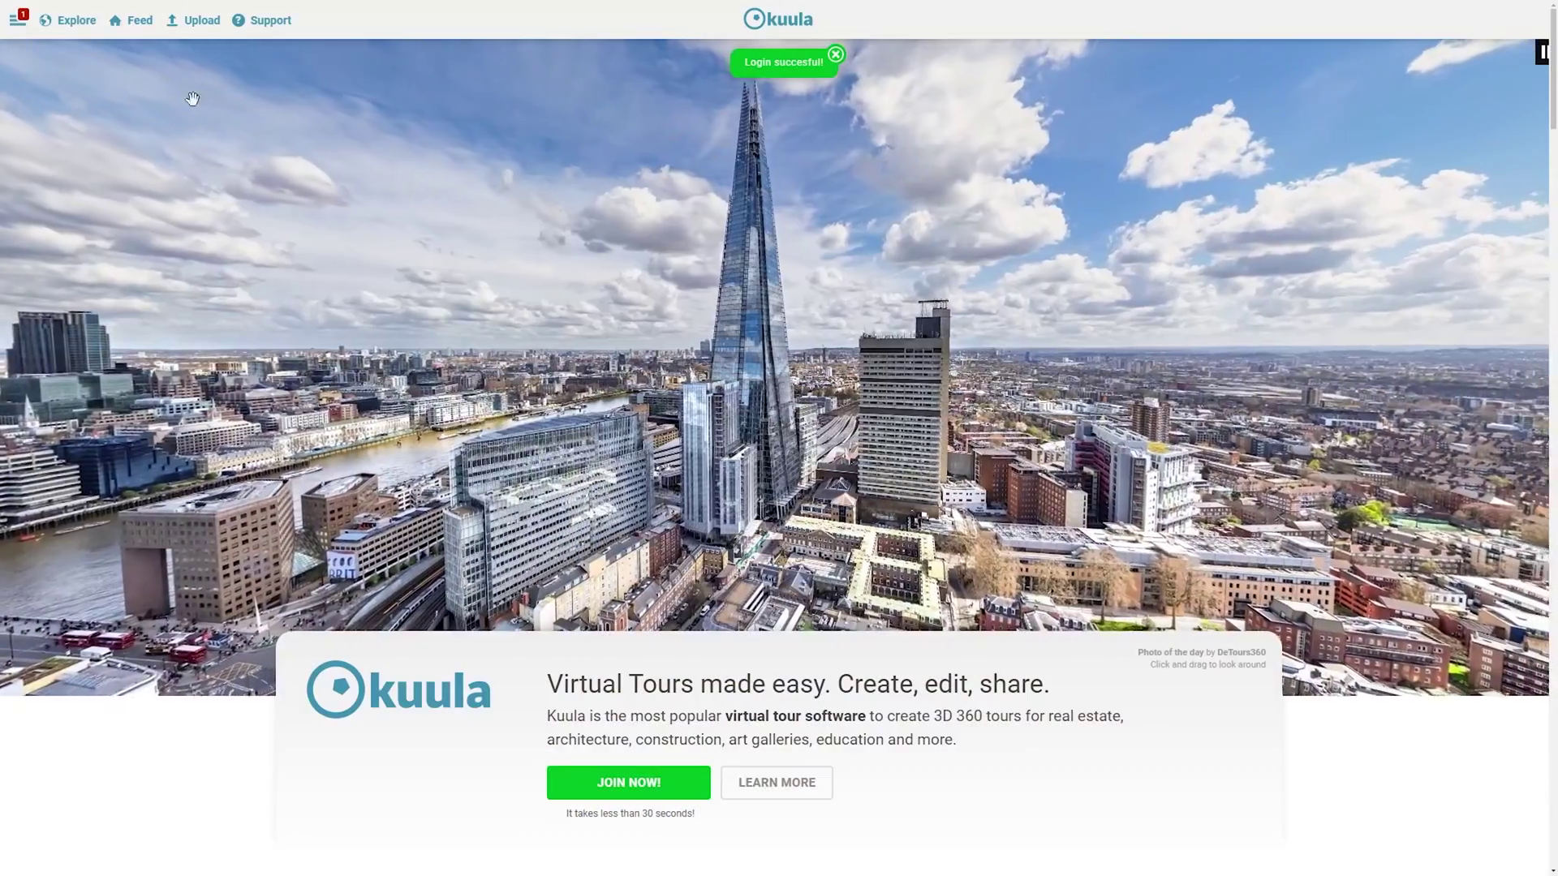
Step: Create a new tour named Tour 01
left_click(193, 20)
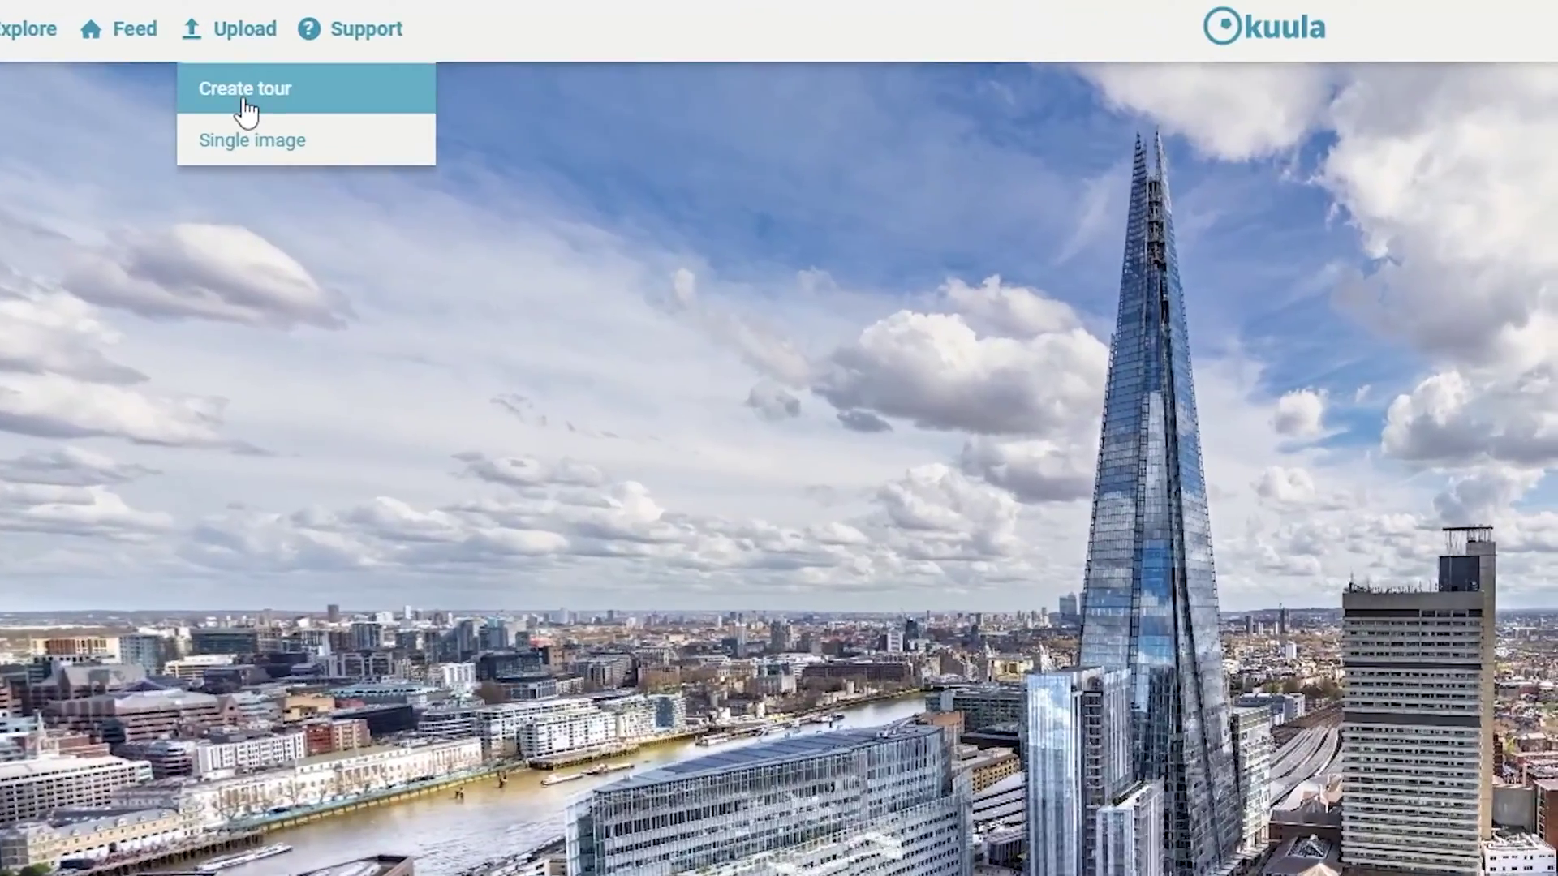
left_click(246, 107)
left_click(318, 97)
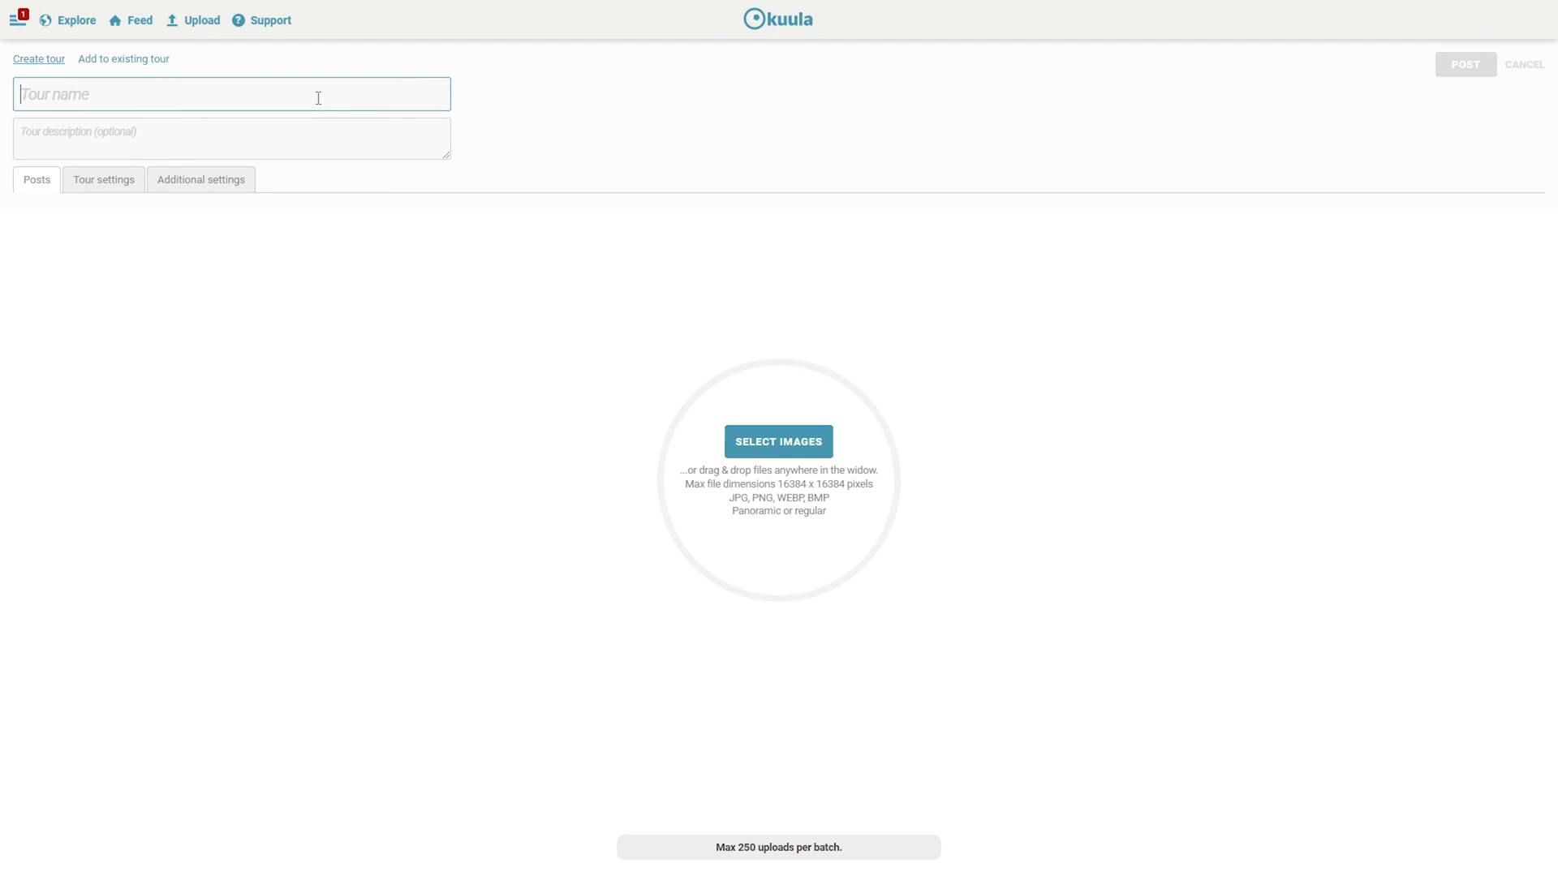
type("Tour 01")
Step: Add all 18 house panoramas from File Explorer to the tour
key("alt+Tab")
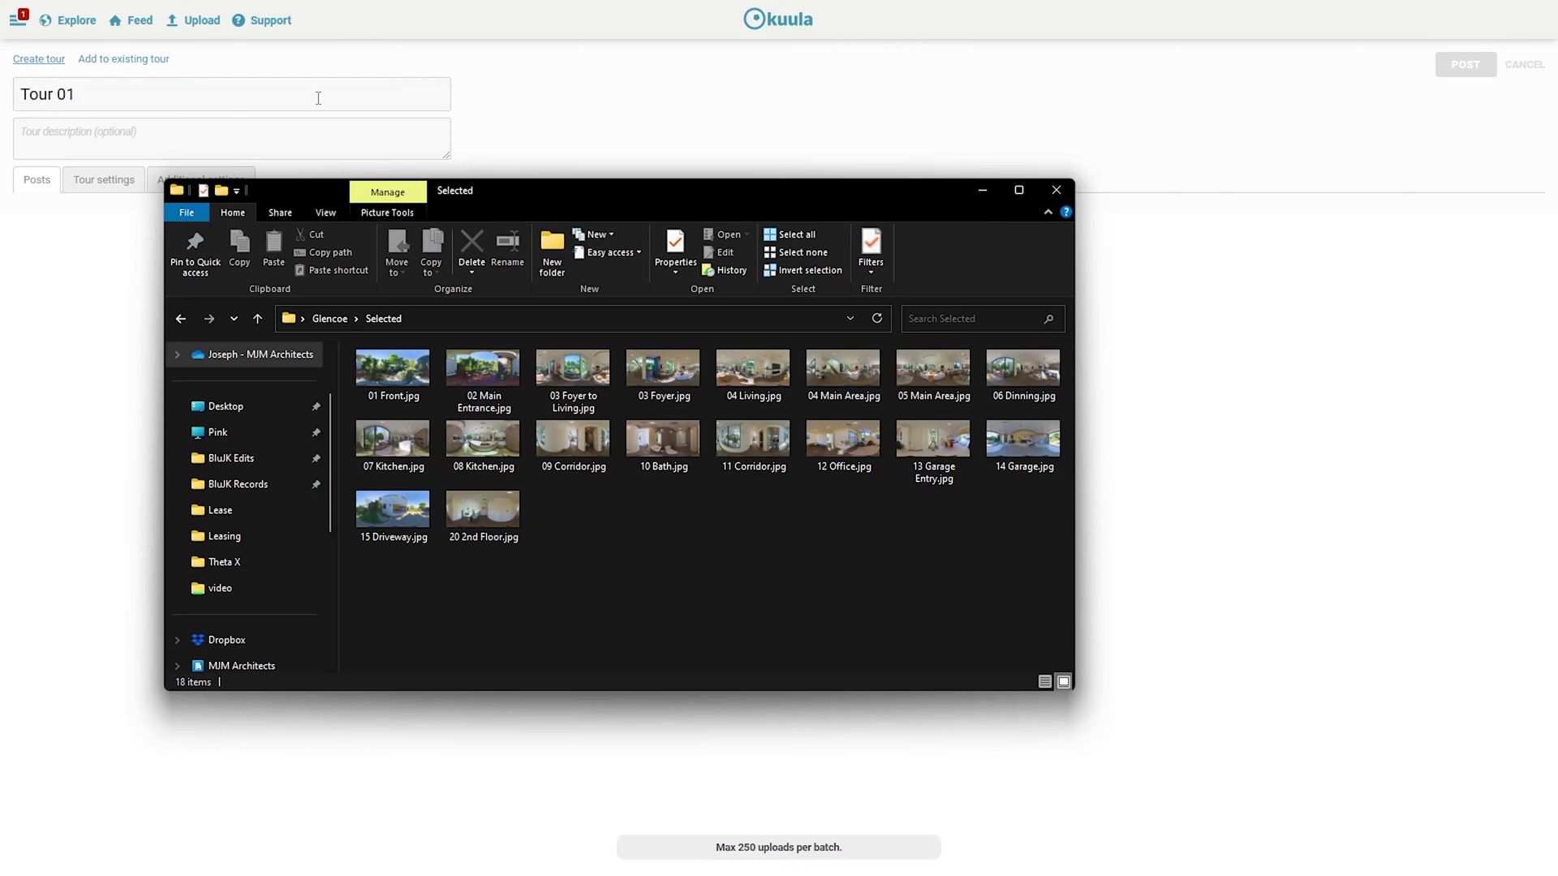
left_click_drag(967, 574, 1318, 487)
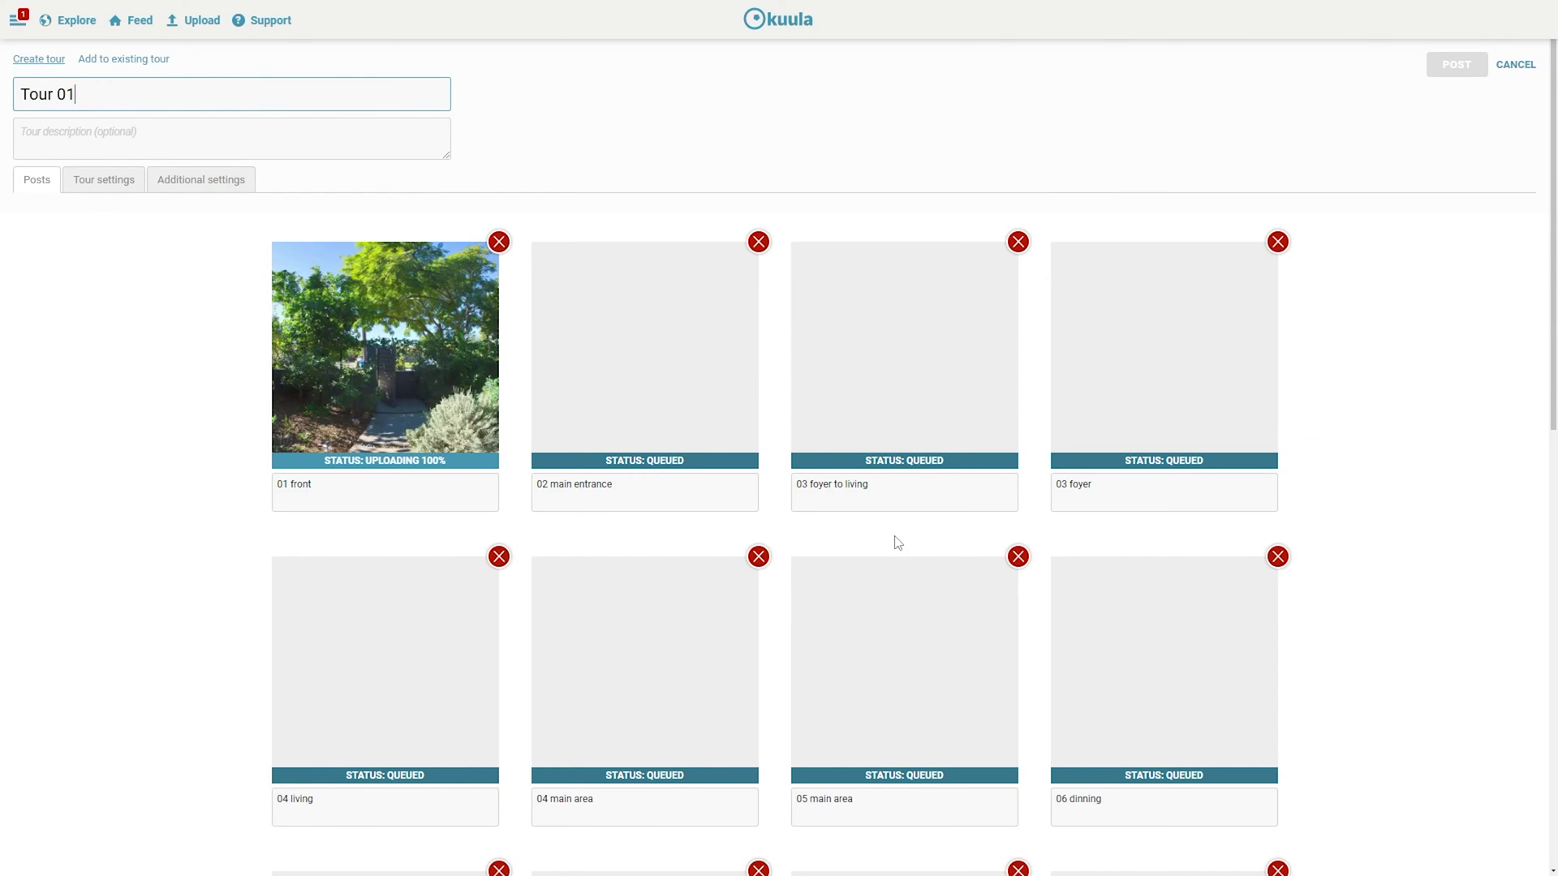
left_click(122, 185)
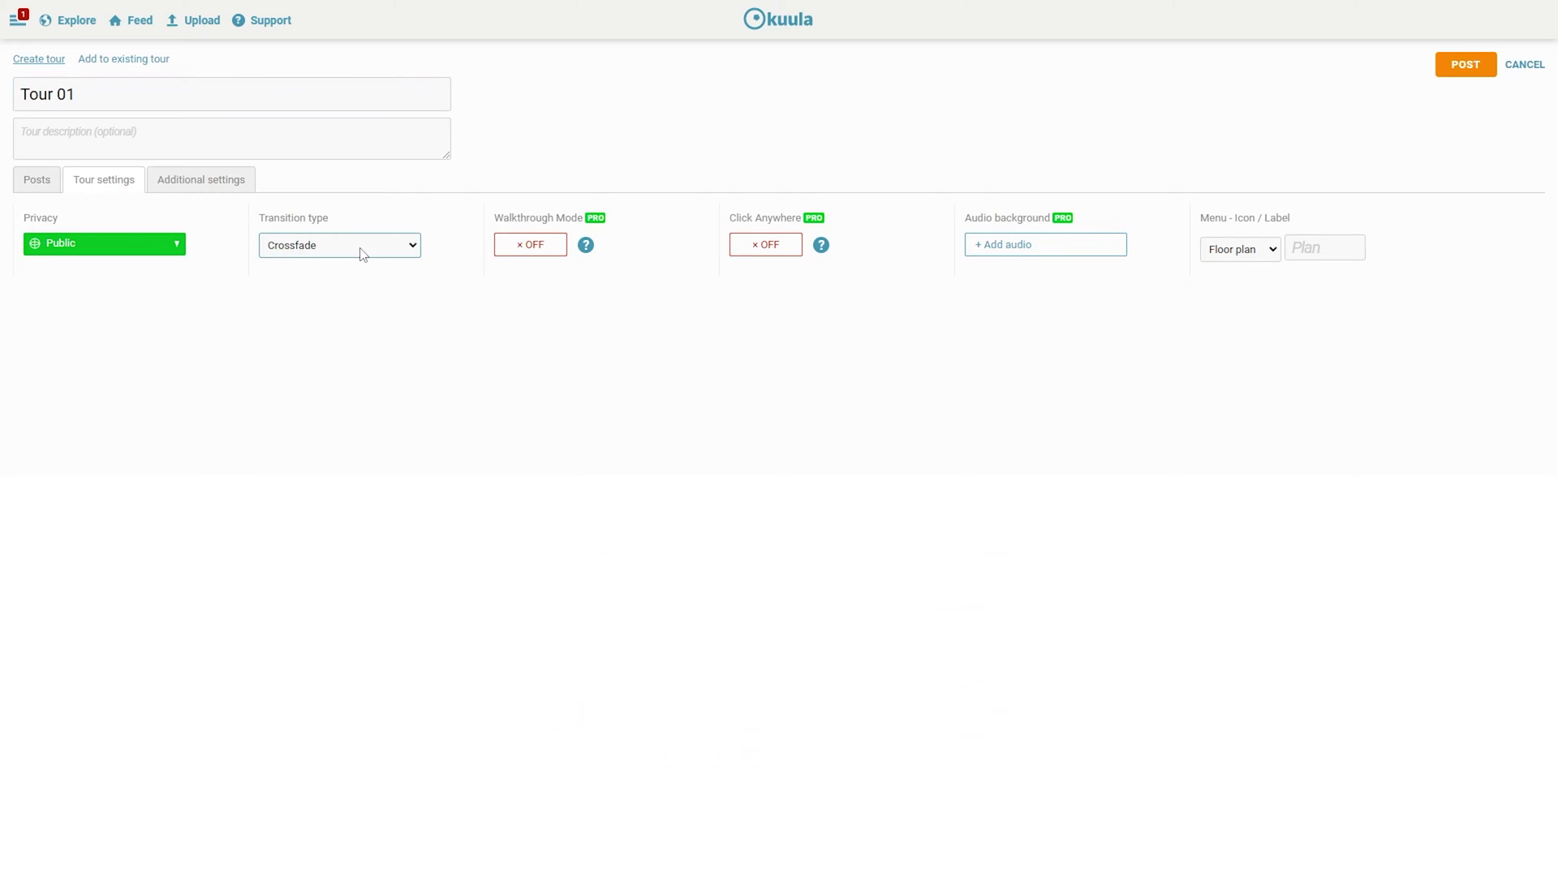
Step: Use the Walk-in (fade/zoom) transition, enable Walkthrough Mode, and describe the tour 'Example for Video'
left_click(362, 245)
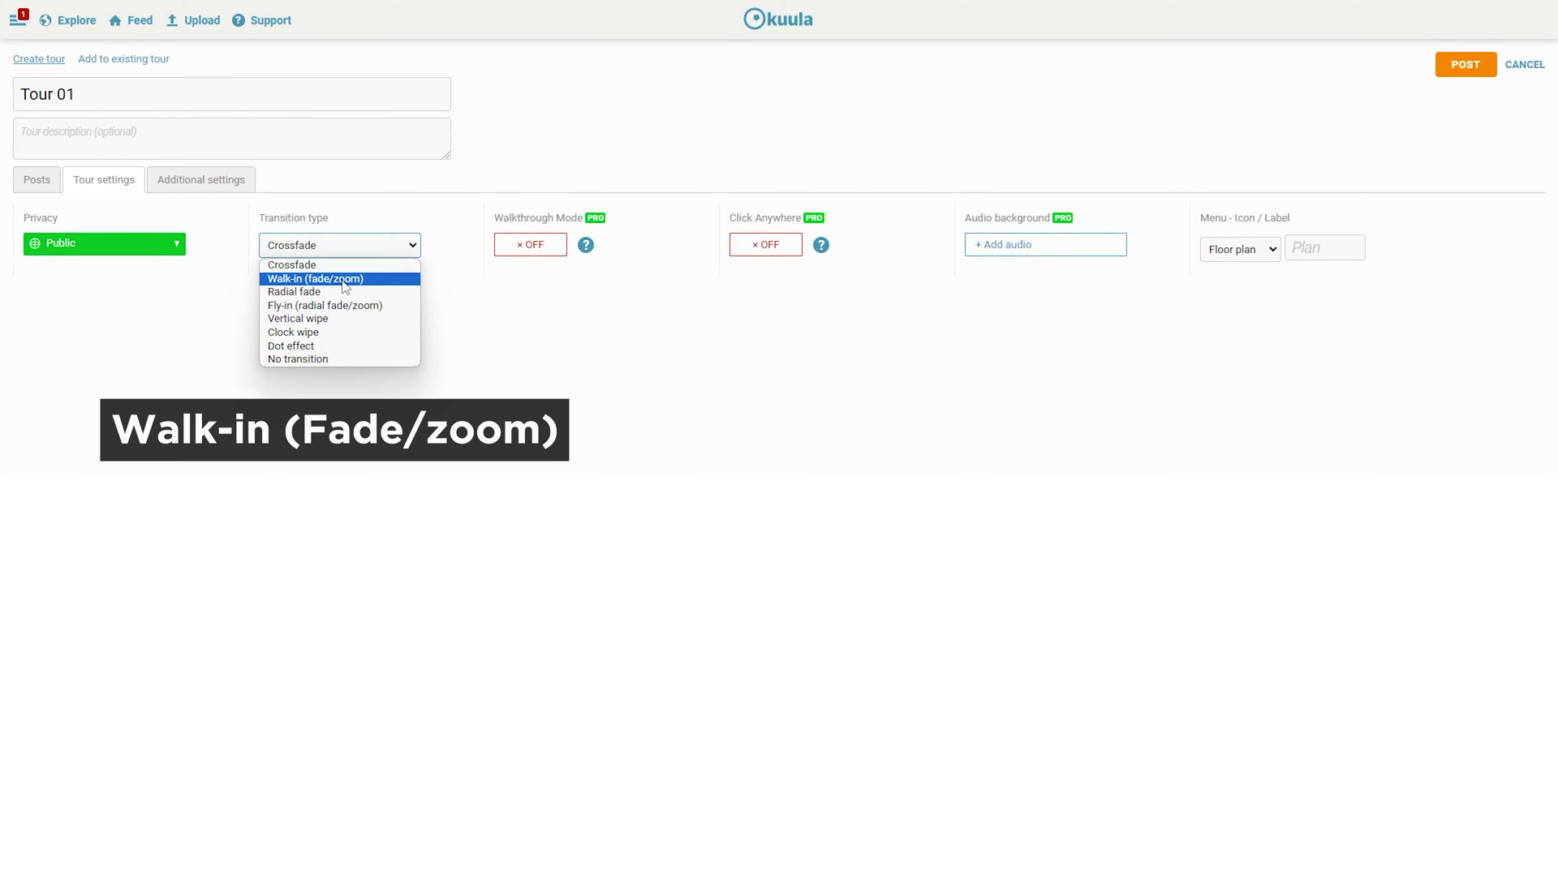
left_click(343, 279)
left_click(553, 257)
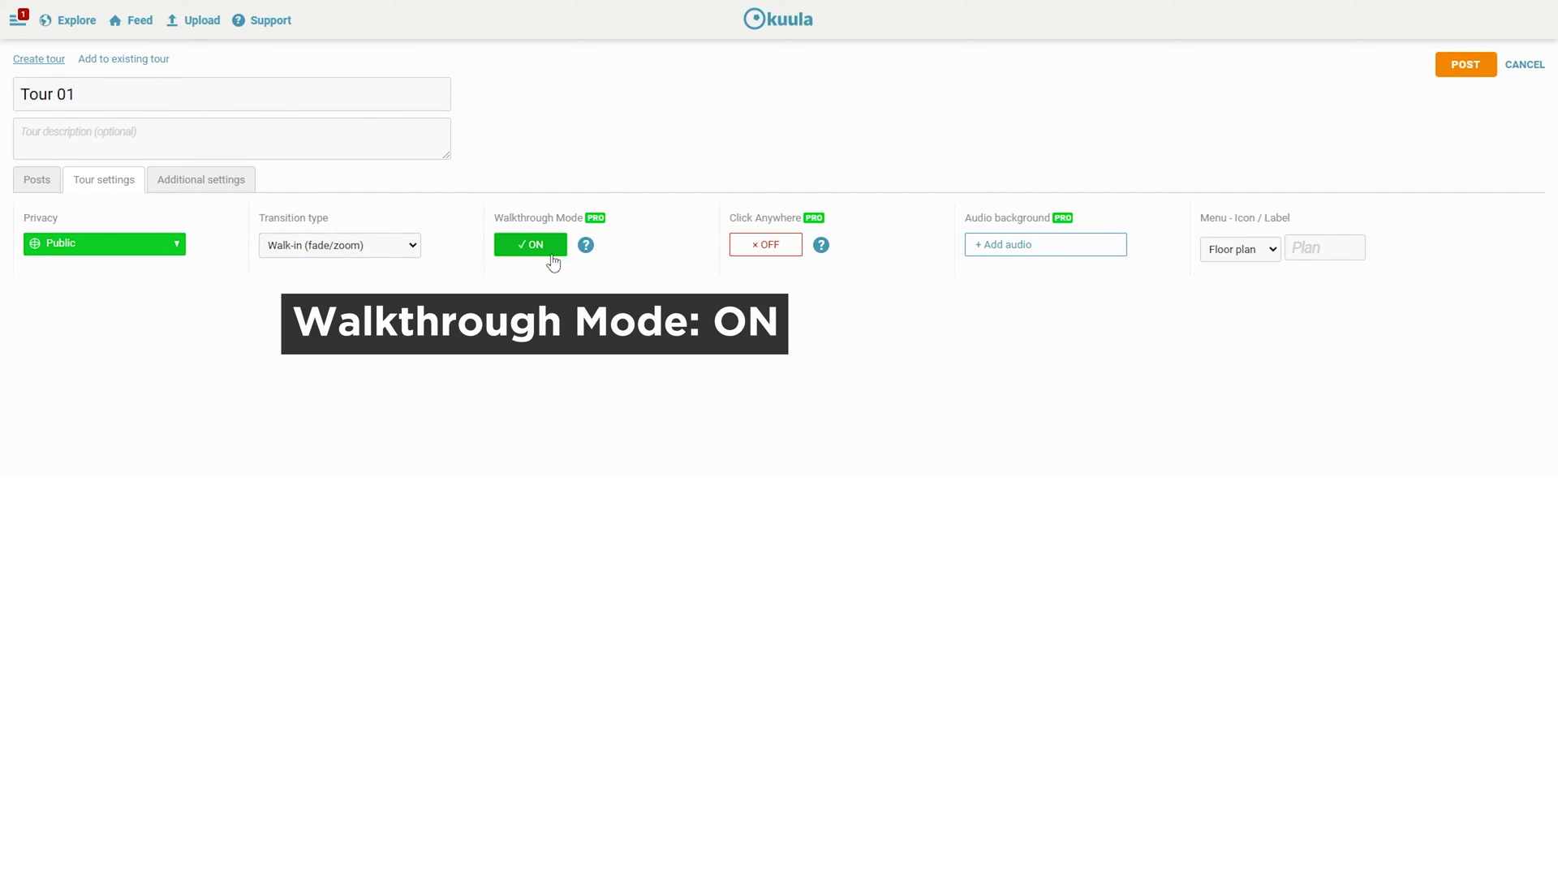
left_click(369, 142)
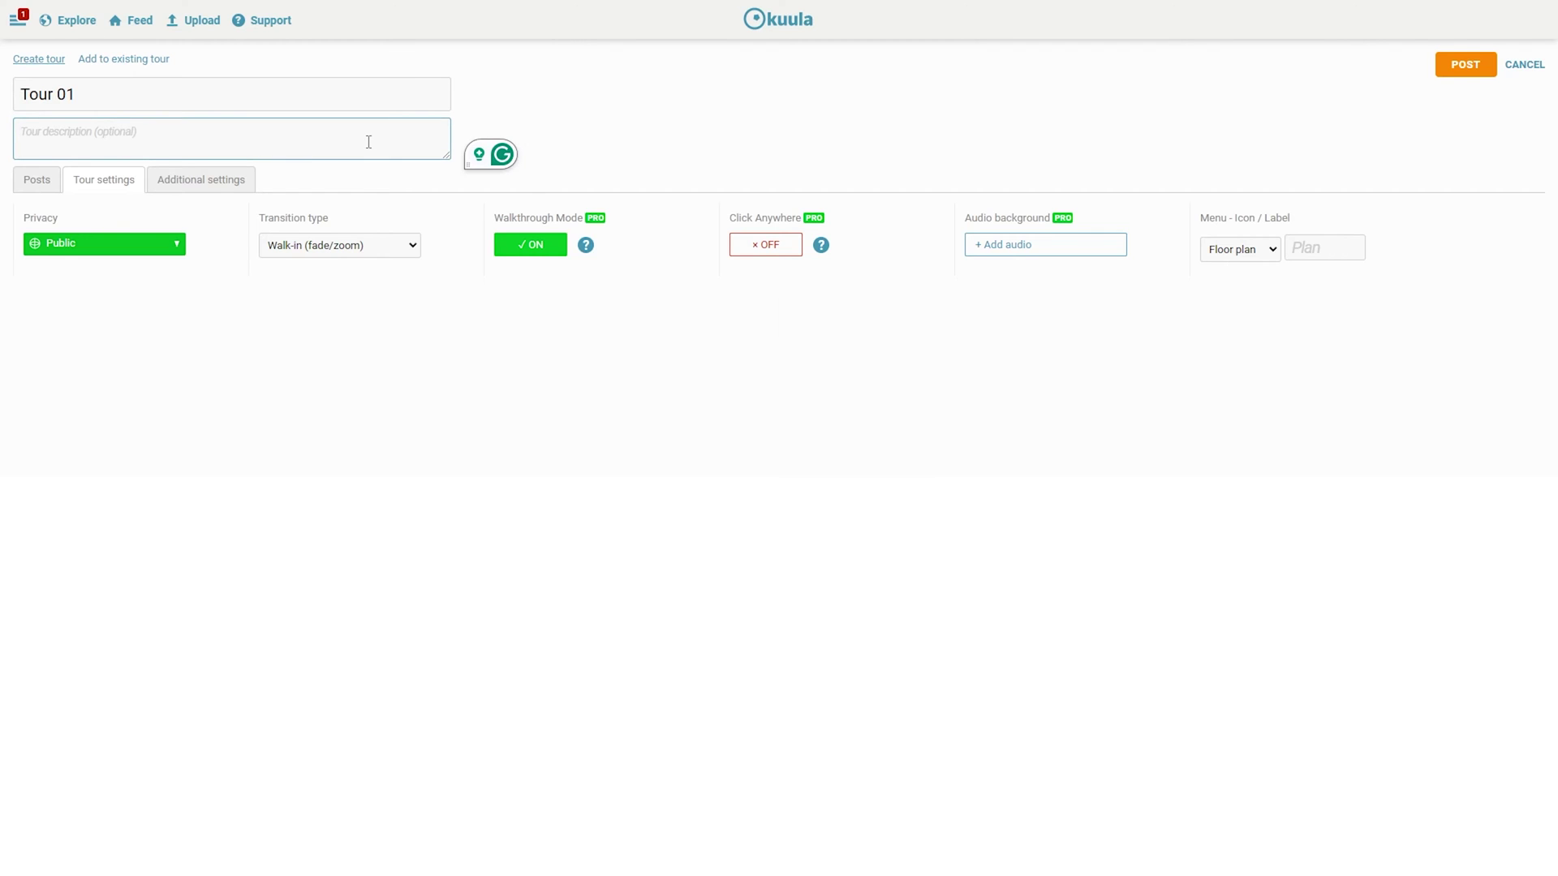
type("Example for Video")
Step: Return to the uploaded panoramas and publish the tour
left_click(32, 186)
scroll(807, 414, "down", 10)
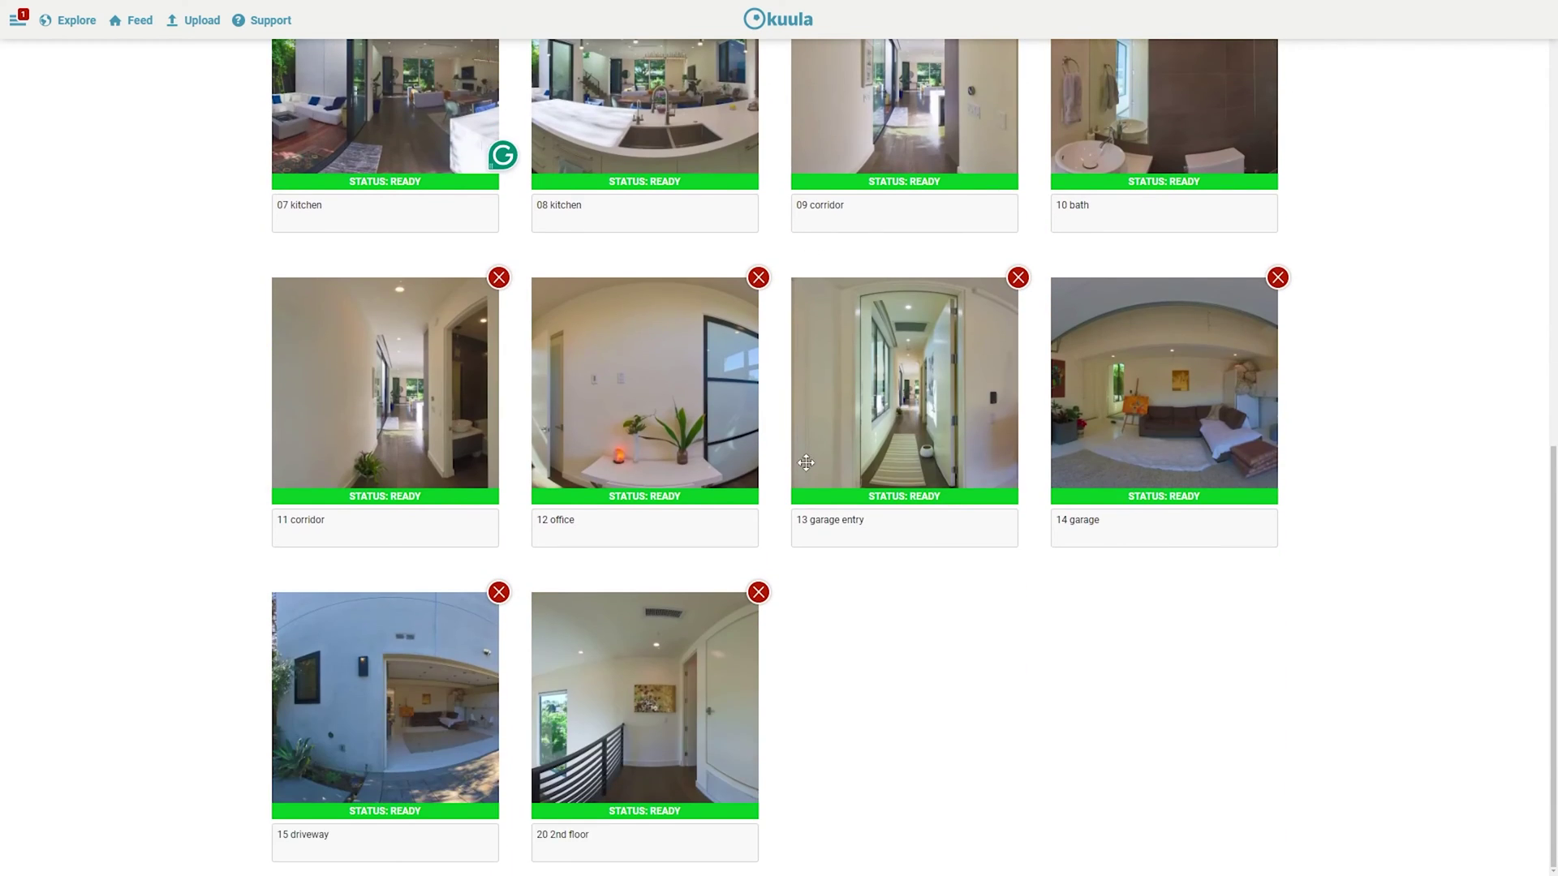
scroll(807, 426, "up", 10)
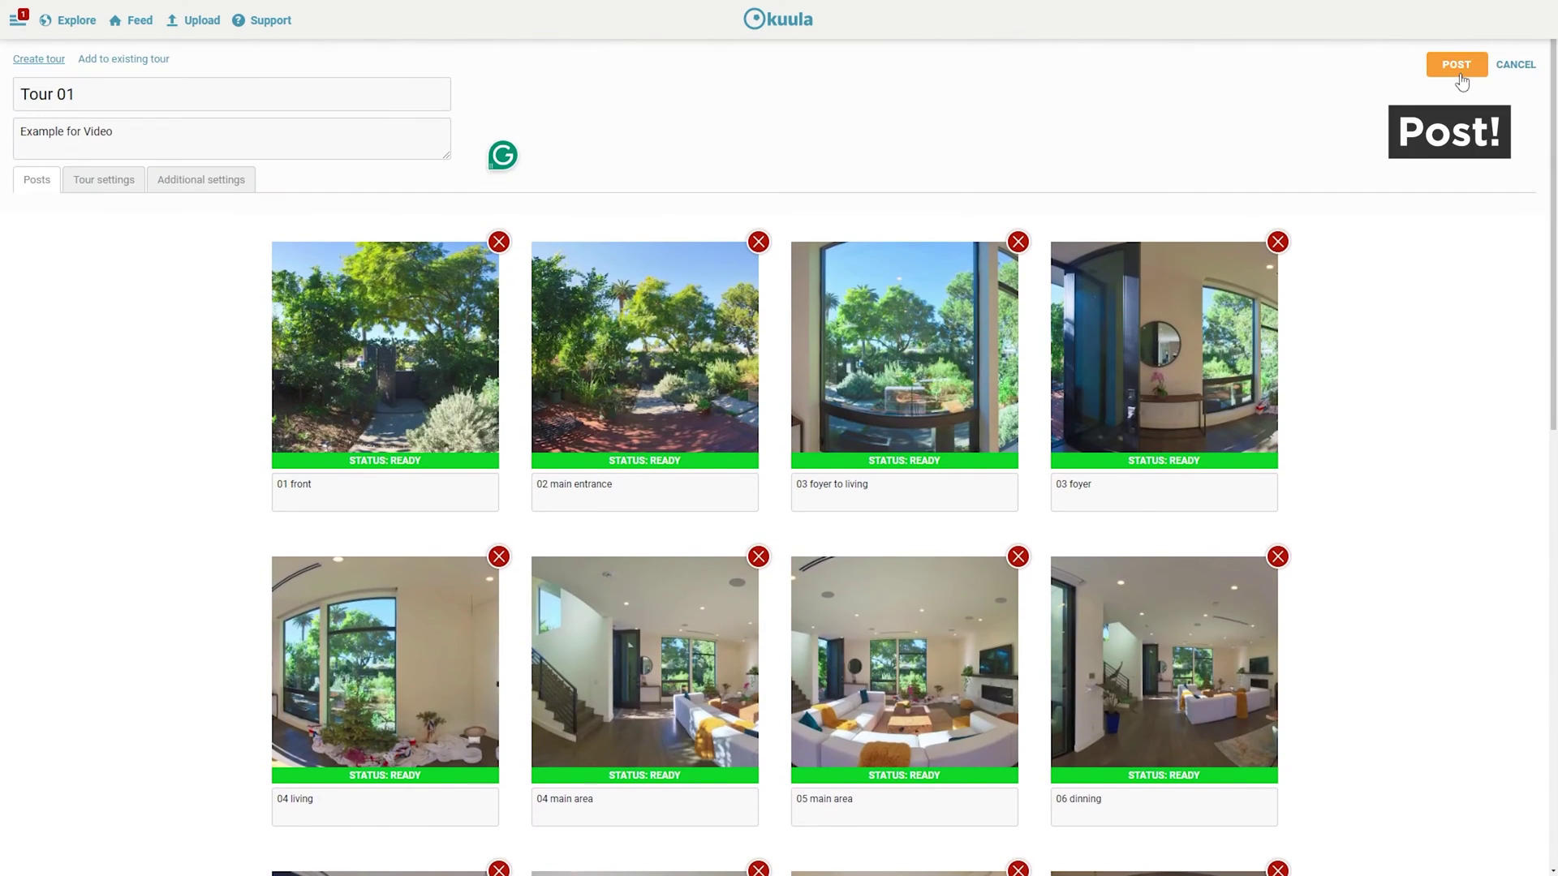
left_click(1458, 72)
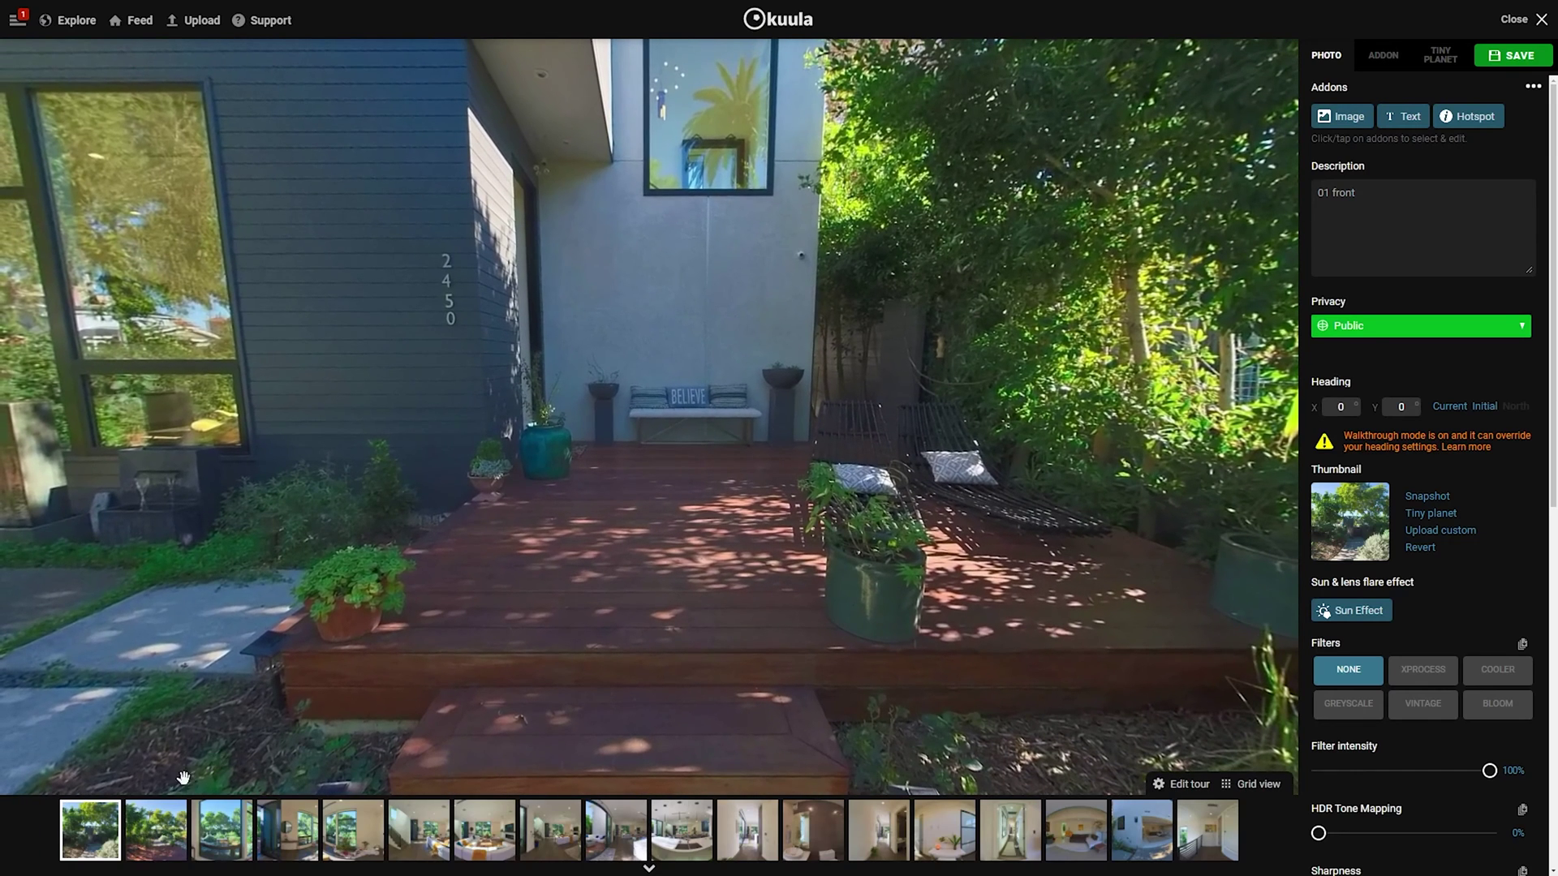
Step: Drop a 02 main entrance hotspot onto the 01 front deck and pick a new hotspot image
left_click_drag(156, 830, 680, 554)
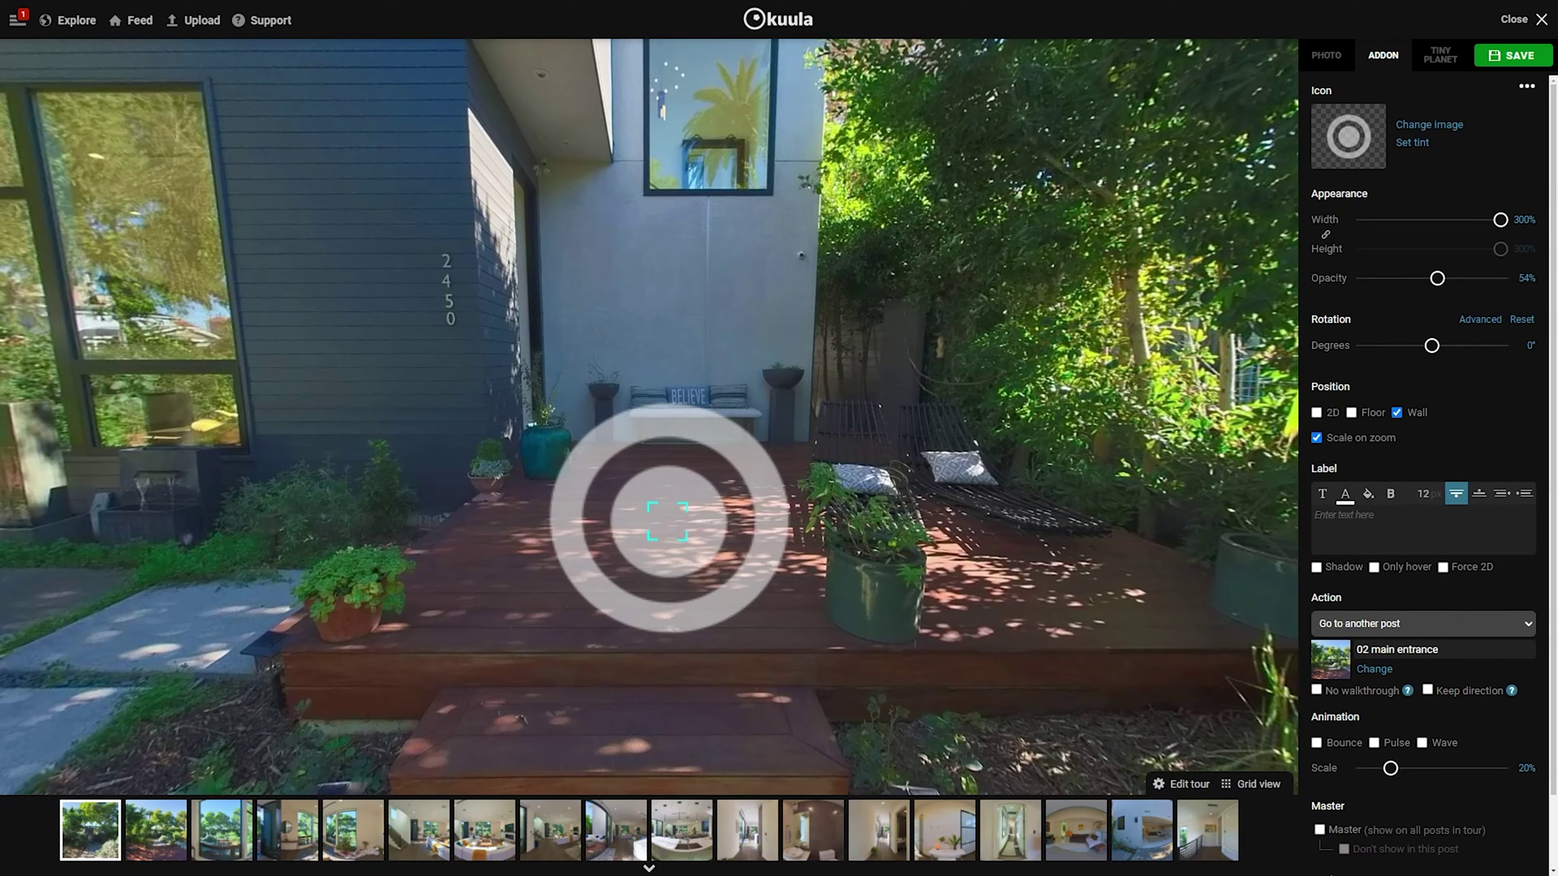
left_click(1421, 130)
left_click(1063, 140)
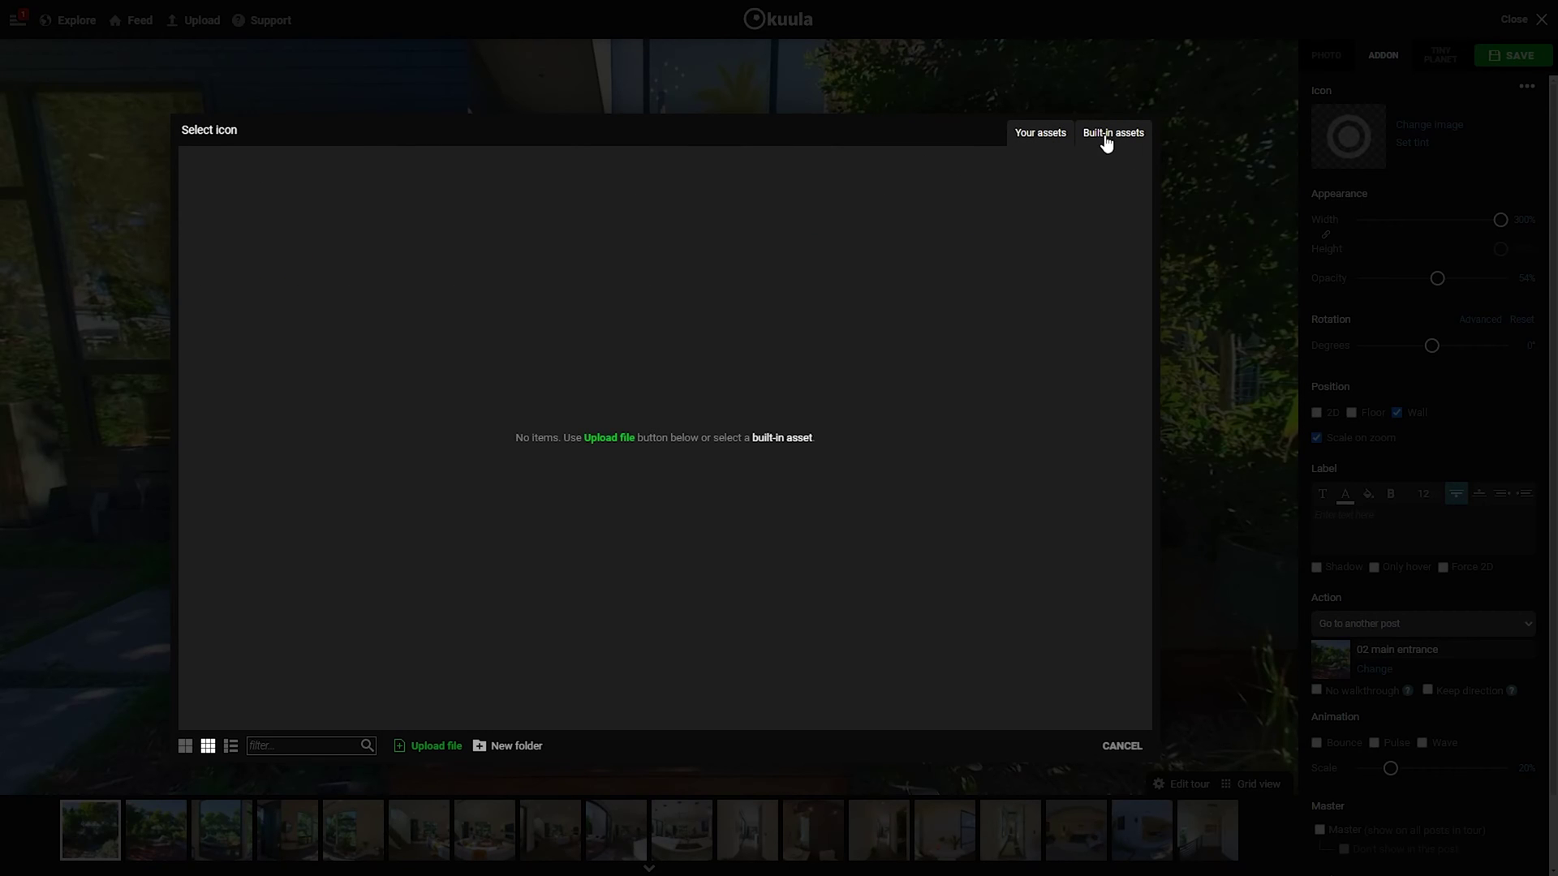
left_click(1112, 138)
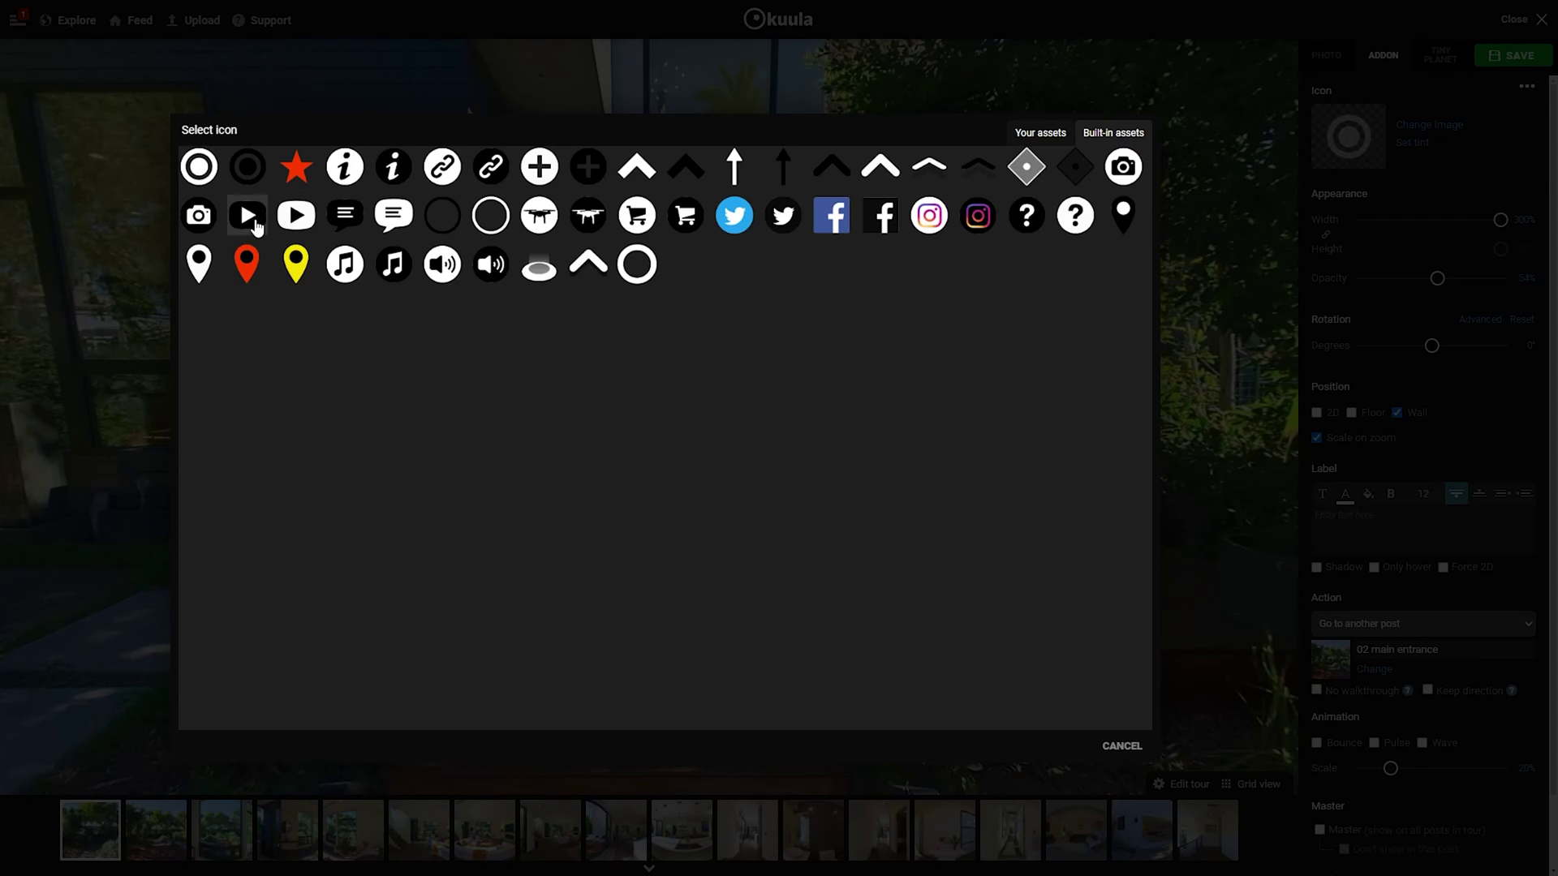
left_click(1122, 746)
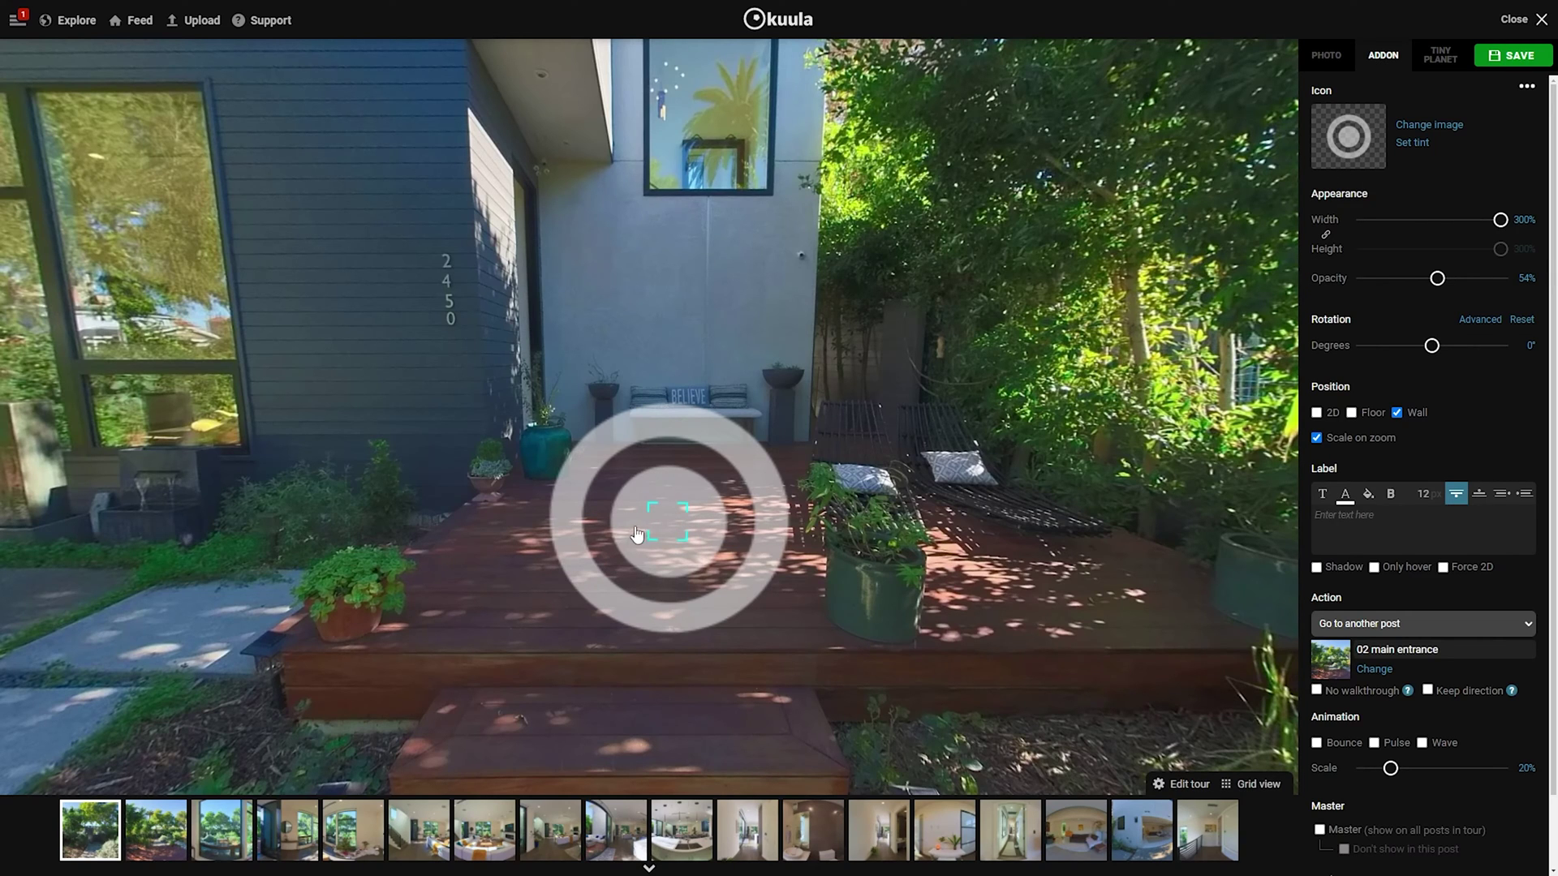
Step: Lay the deck hotspot flat on the floor, shift it left, and set 101% width and 42% opacity
left_click(1351, 413)
left_click_drag(679, 497, 652, 520)
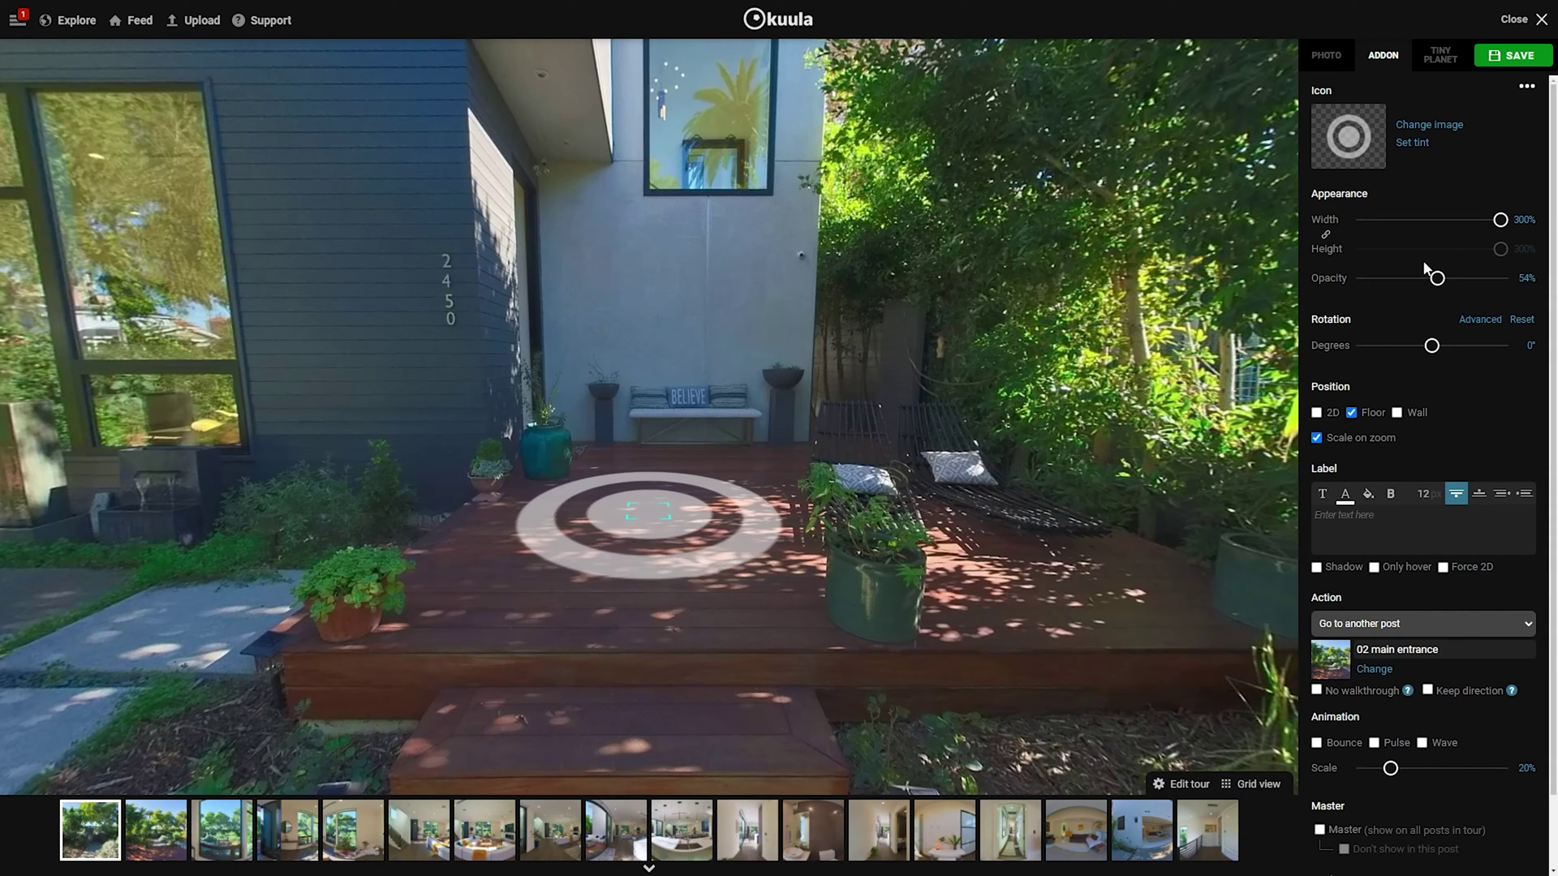
left_click_drag(1500, 224, 1425, 279)
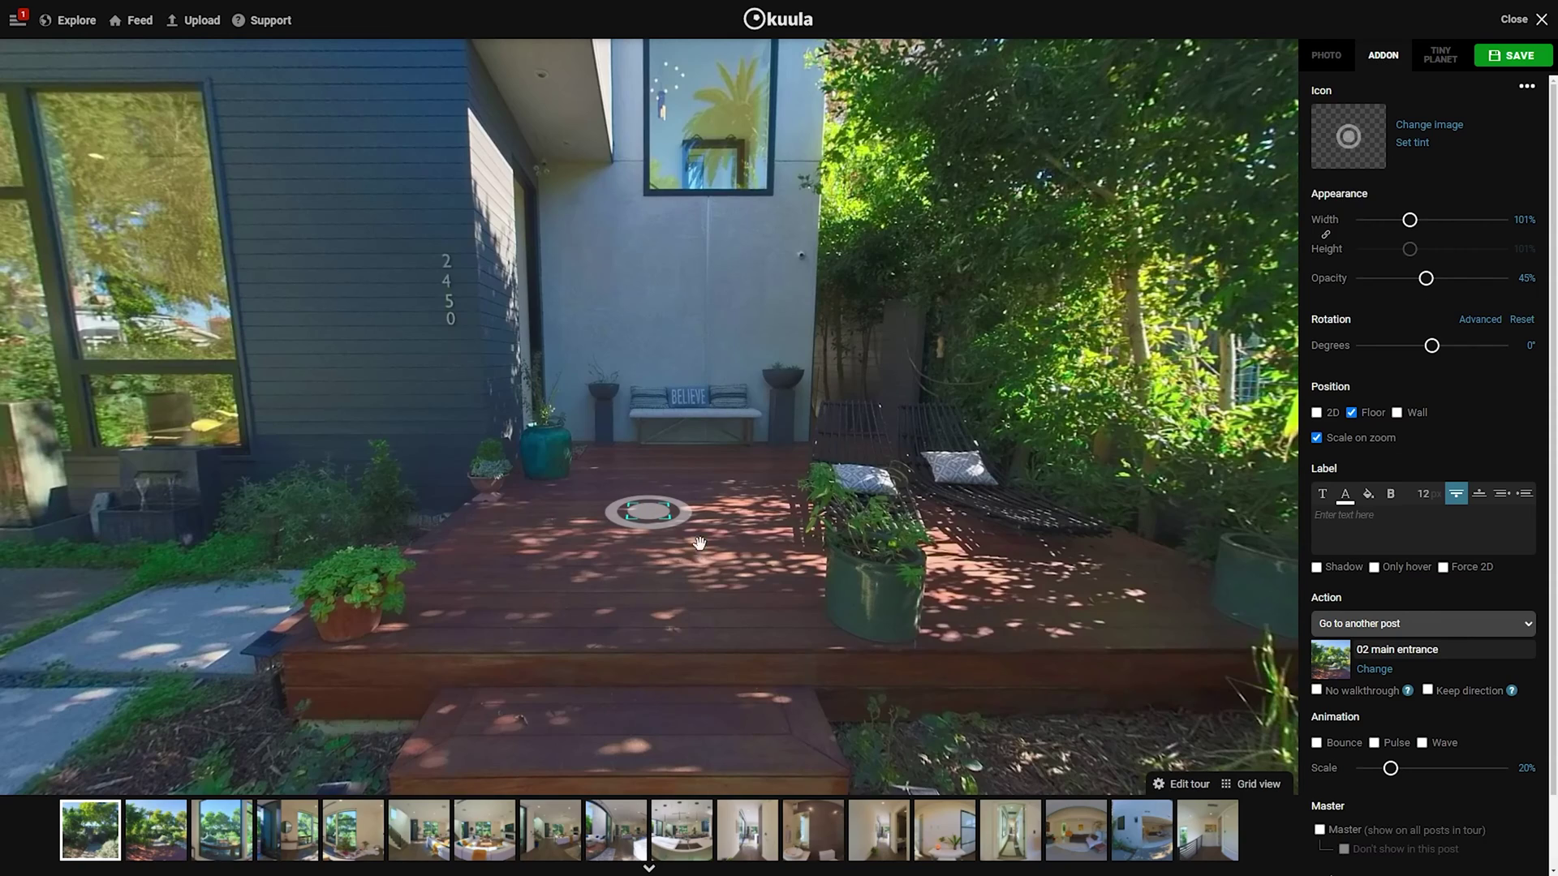
scroll(699, 542, "down", 3)
scroll(755, 546, "up", 3)
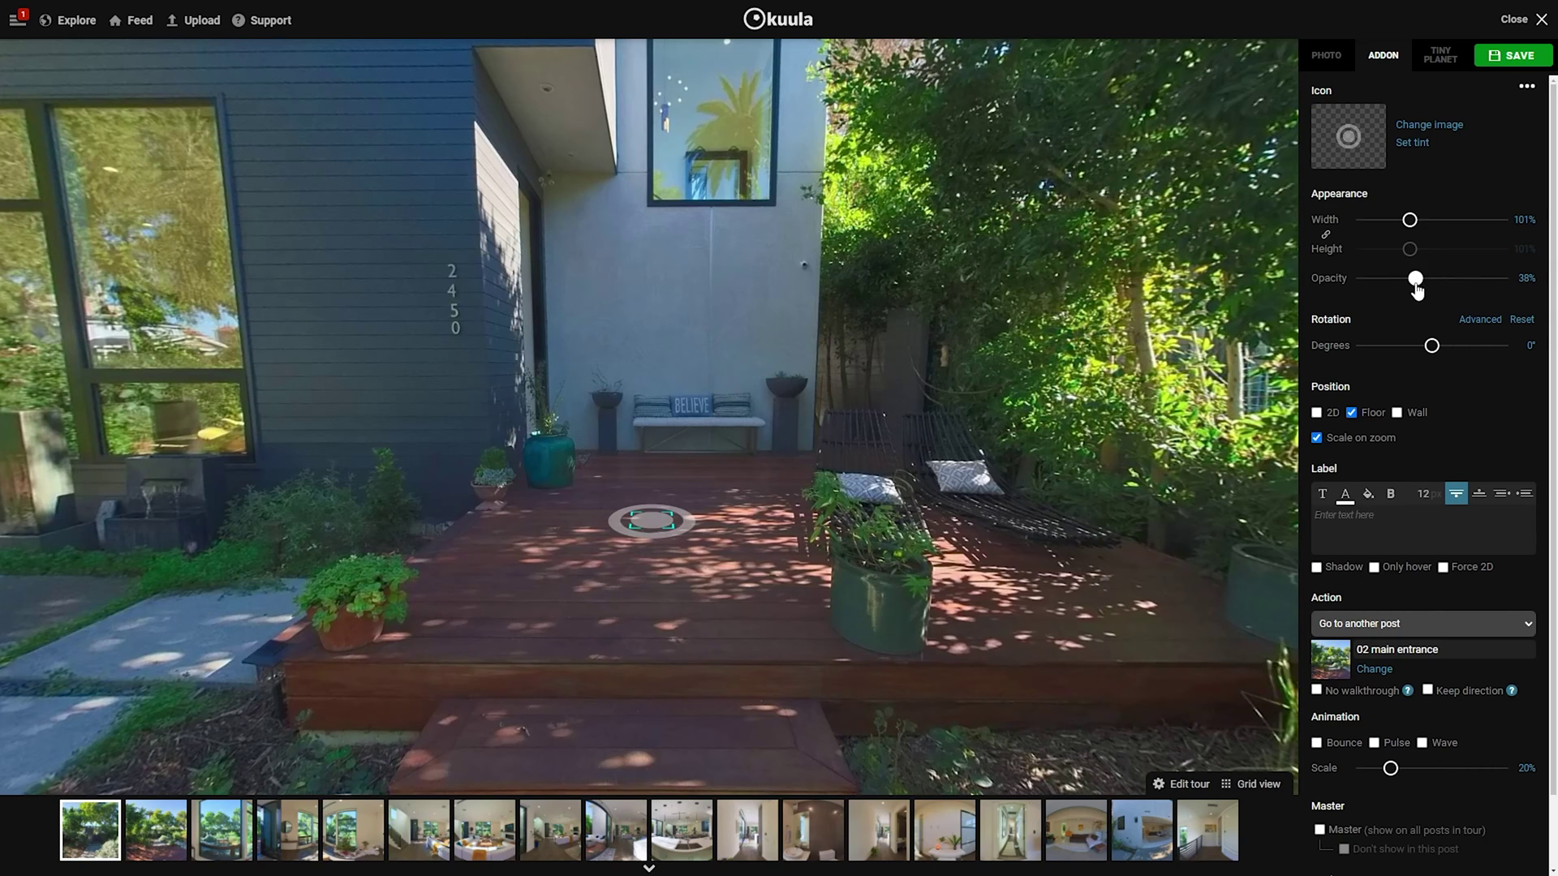
left_click_drag(1429, 293, 1424, 287)
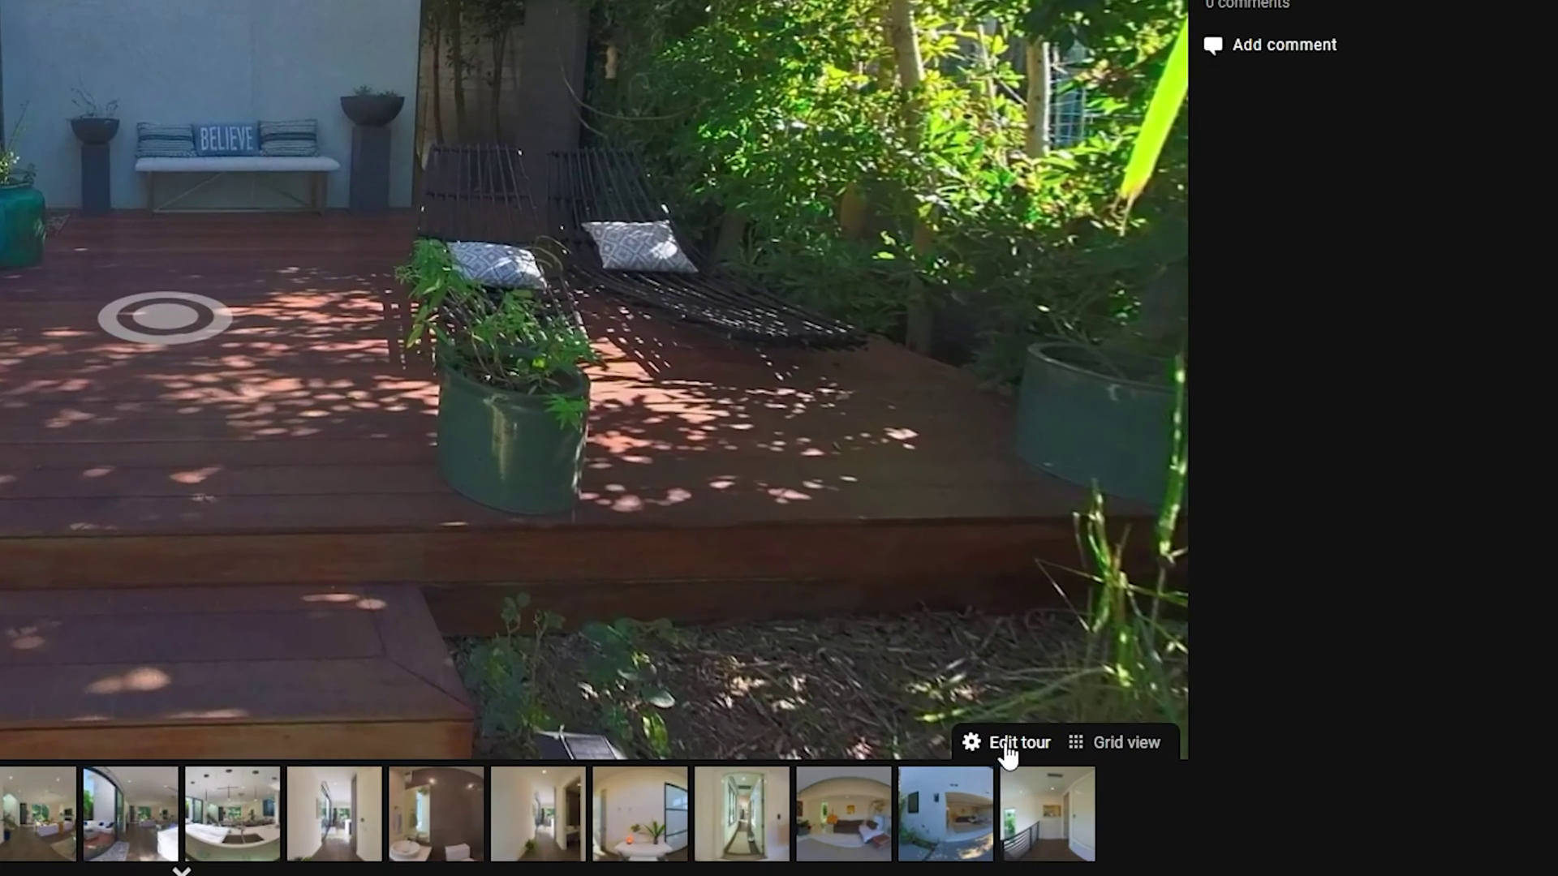
Step: Hide the 03 foyer to living scene and sort the tour's scenes alphabetically
left_click(1185, 785)
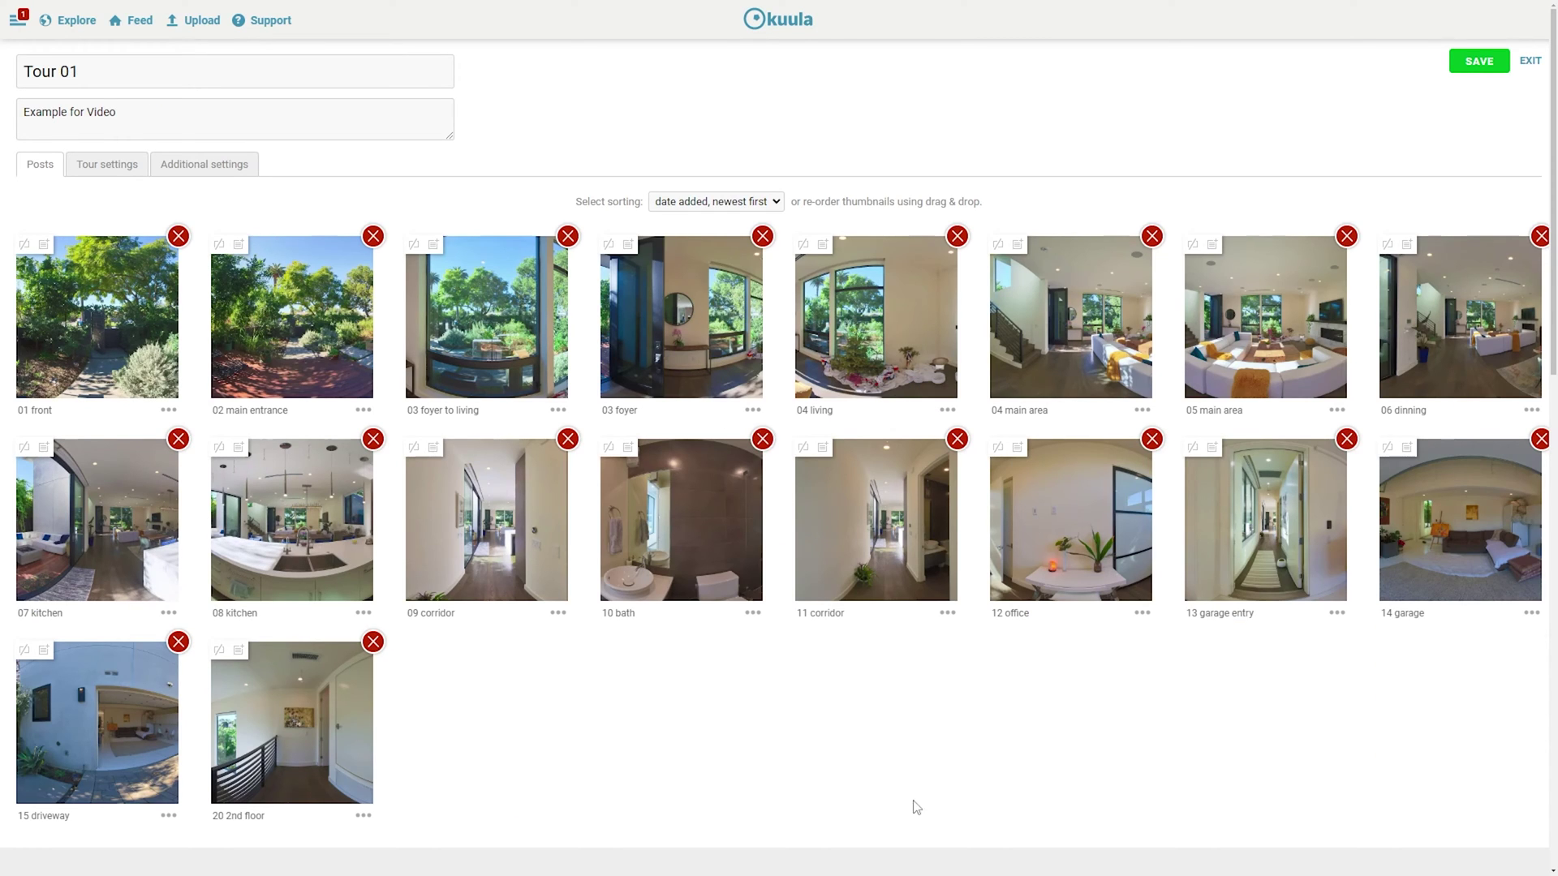
left_click(412, 248)
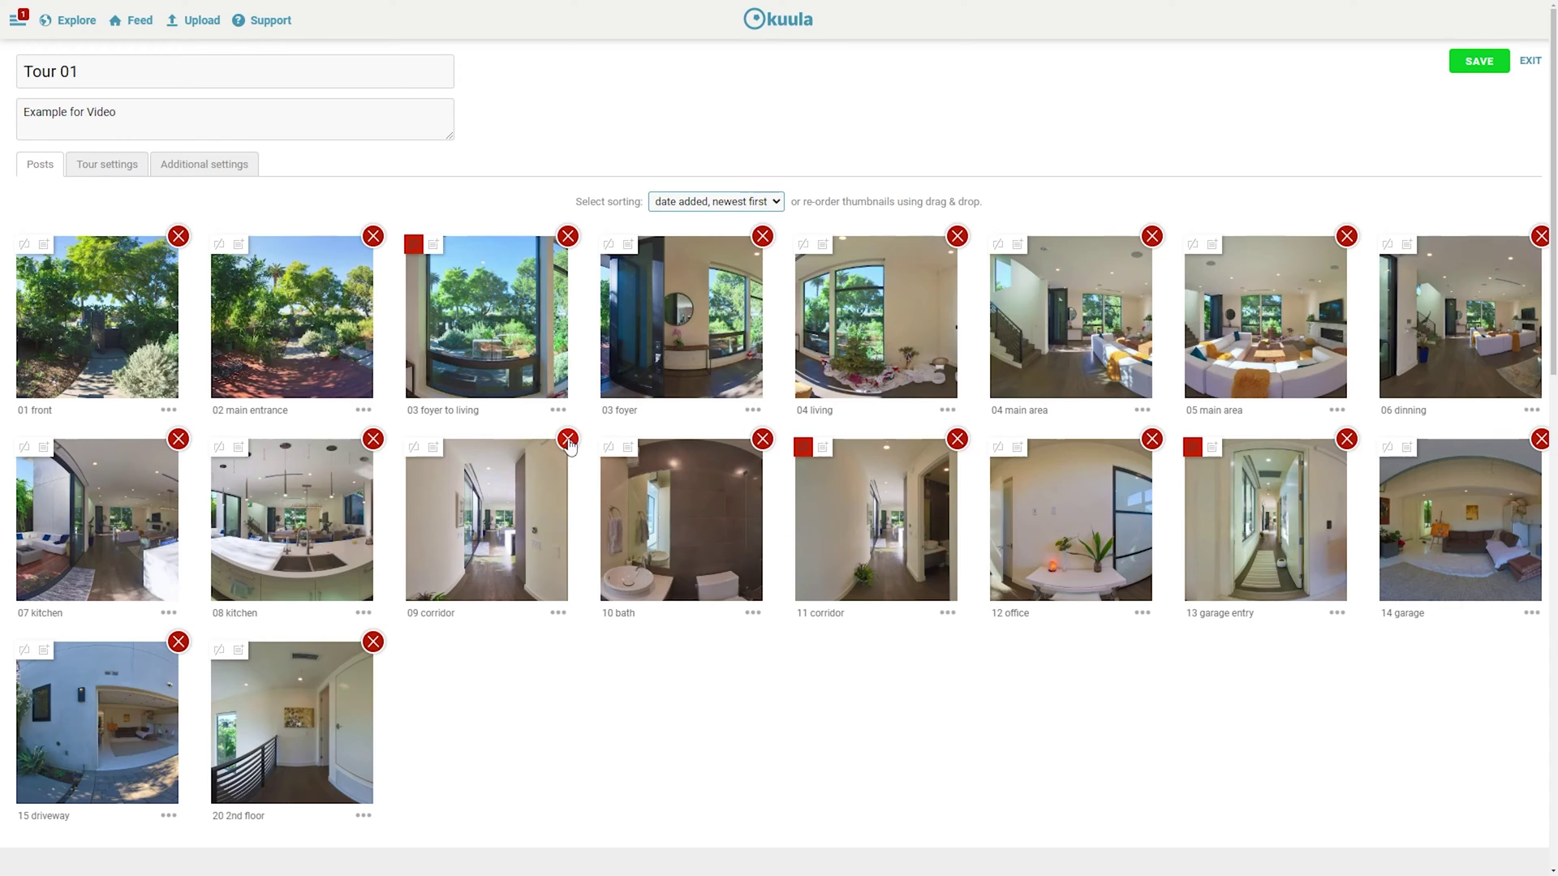
left_click(714, 202)
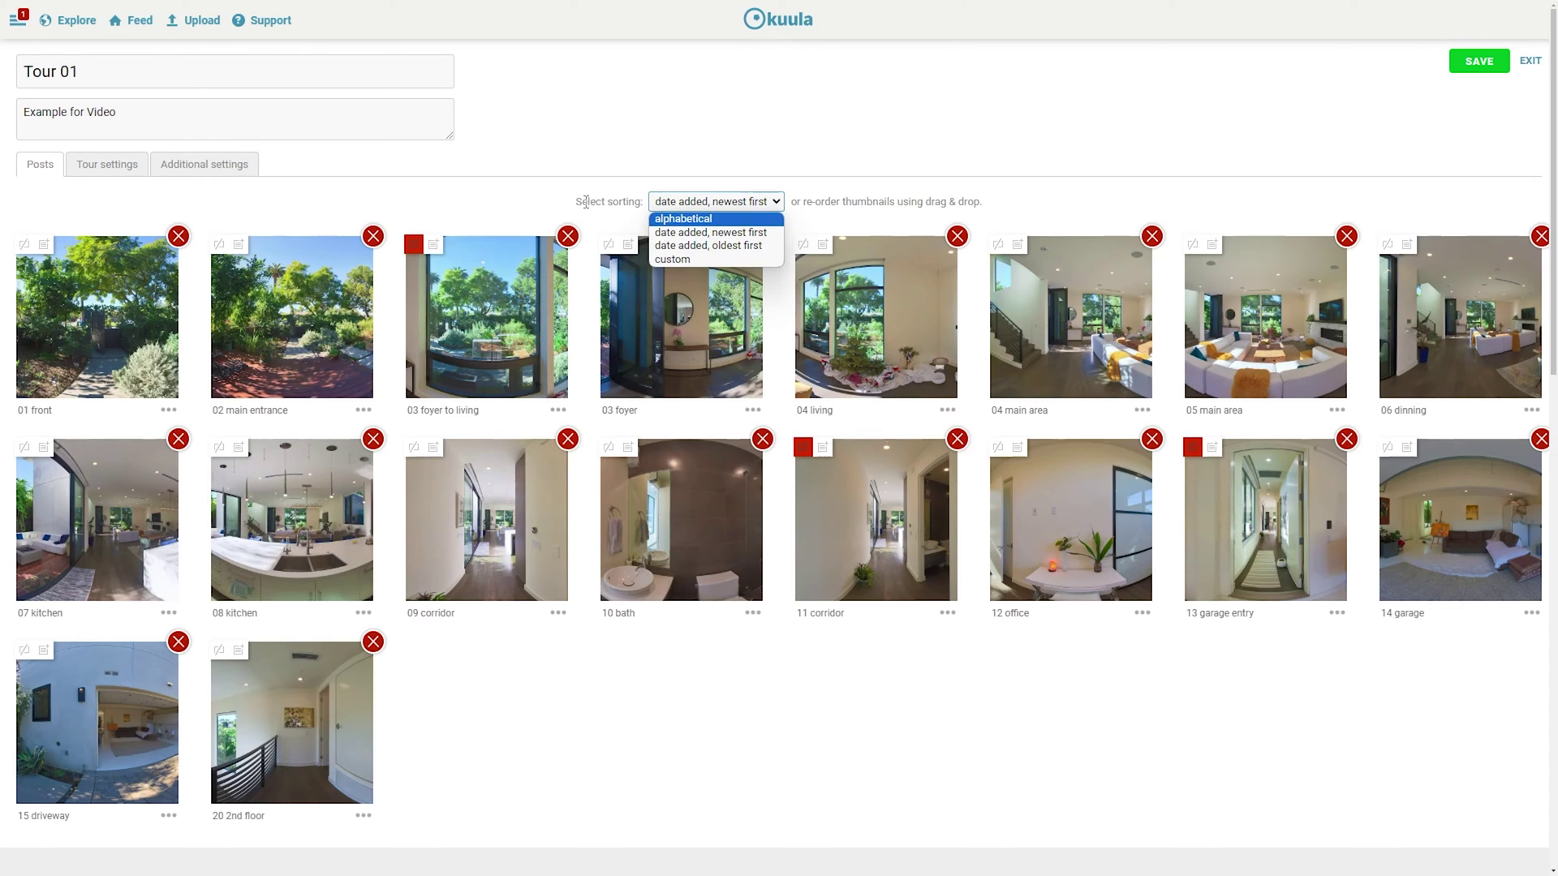
left_click(681, 220)
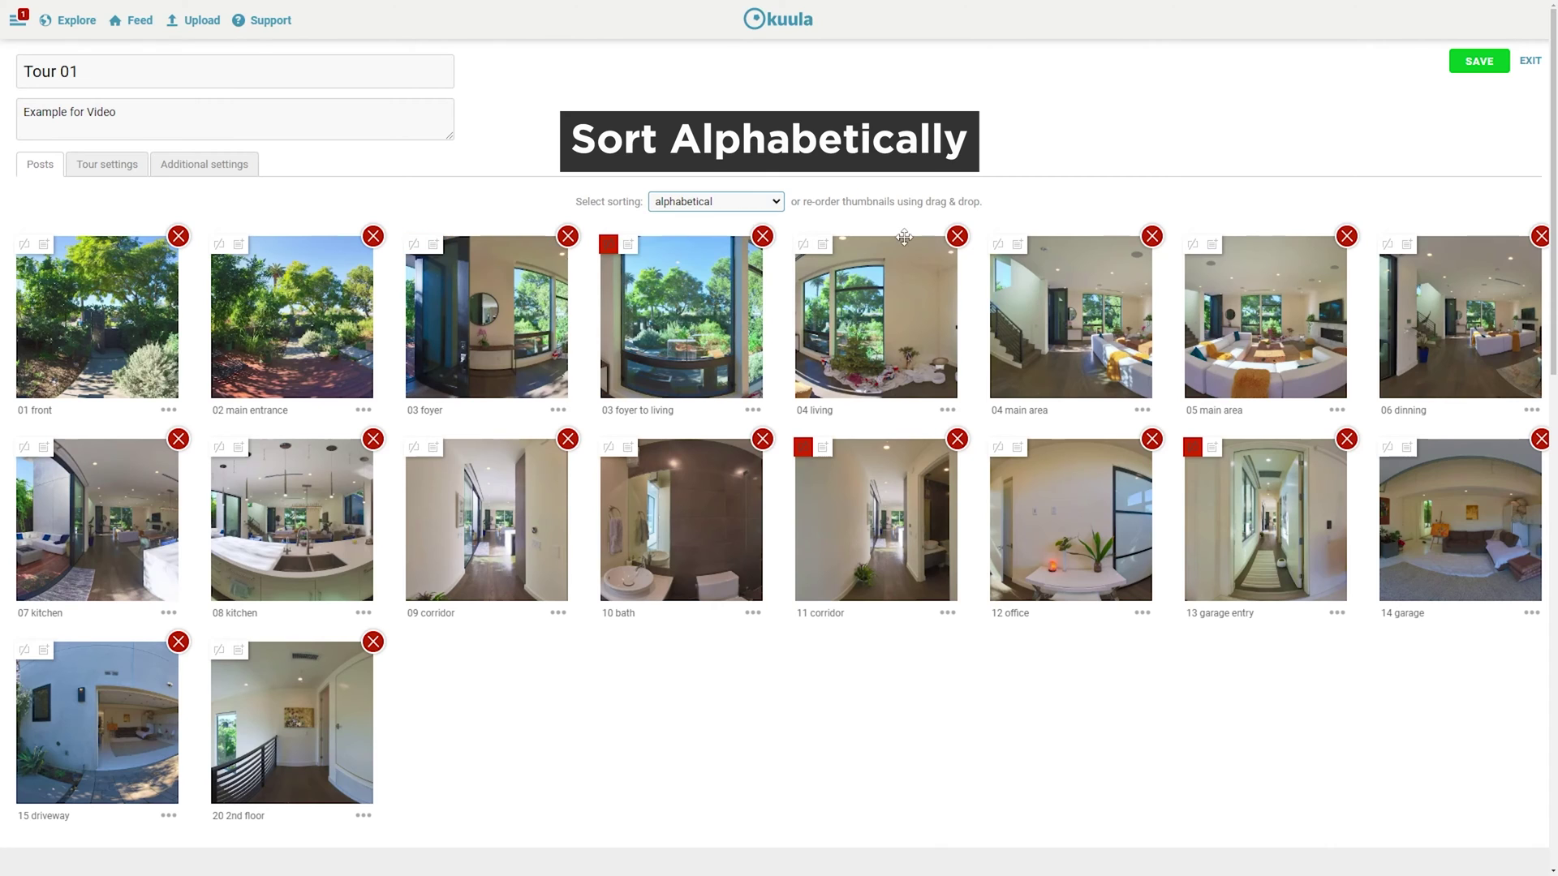
Step: Move 12 office ahead of 11 corridor and delete the 20 2nd floor scene
mouse_move(1059, 511)
left_mouse_down()
mouse_move(815, 507)
mouse_move(1056, 534)
left_mouse_up()
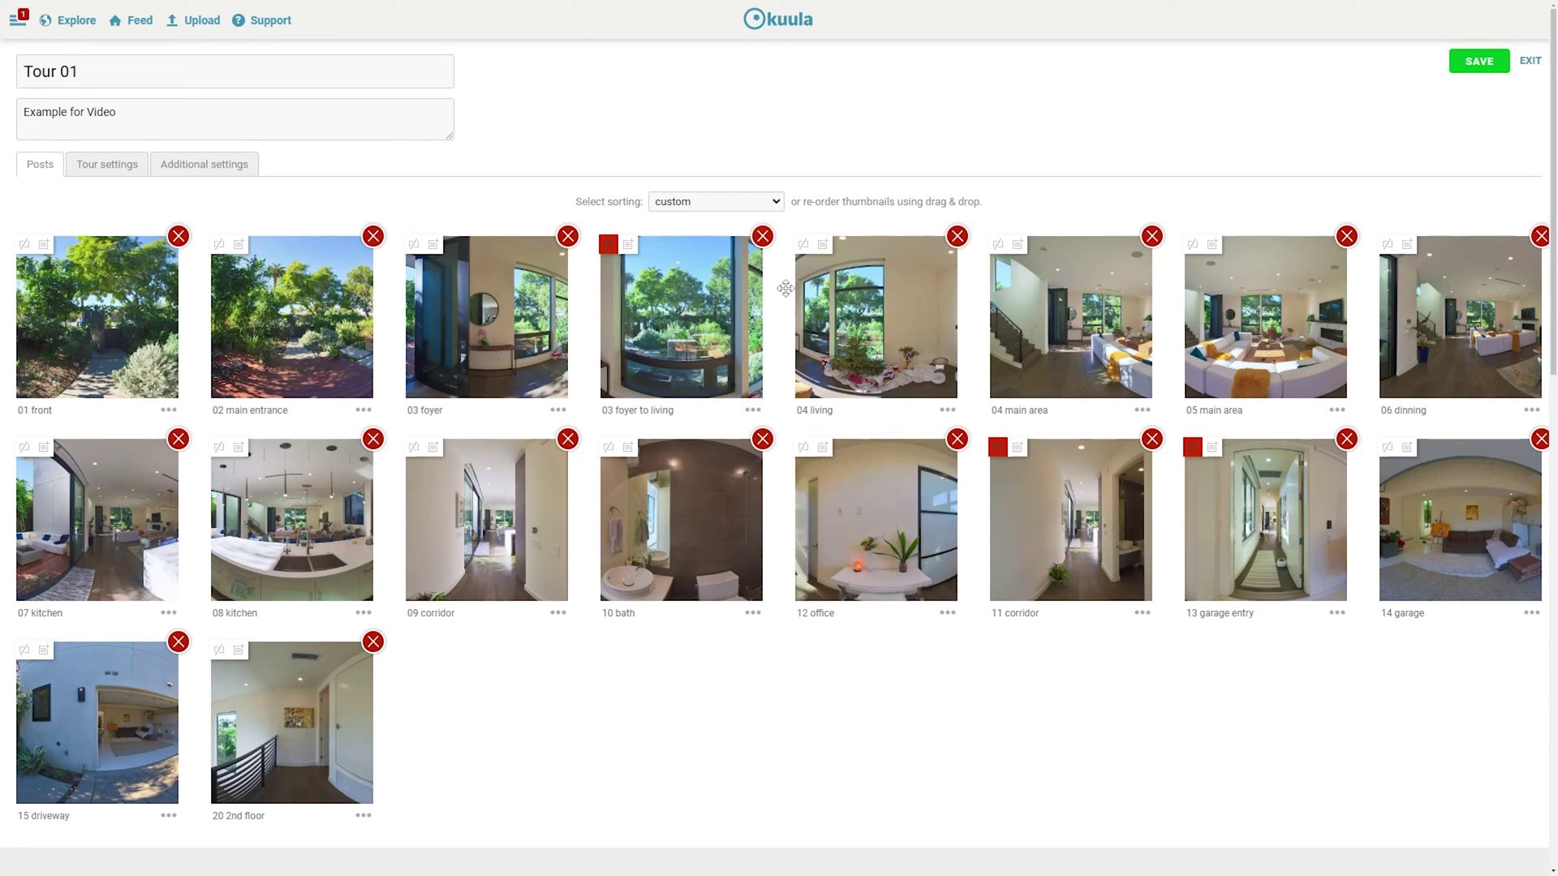
left_click(374, 646)
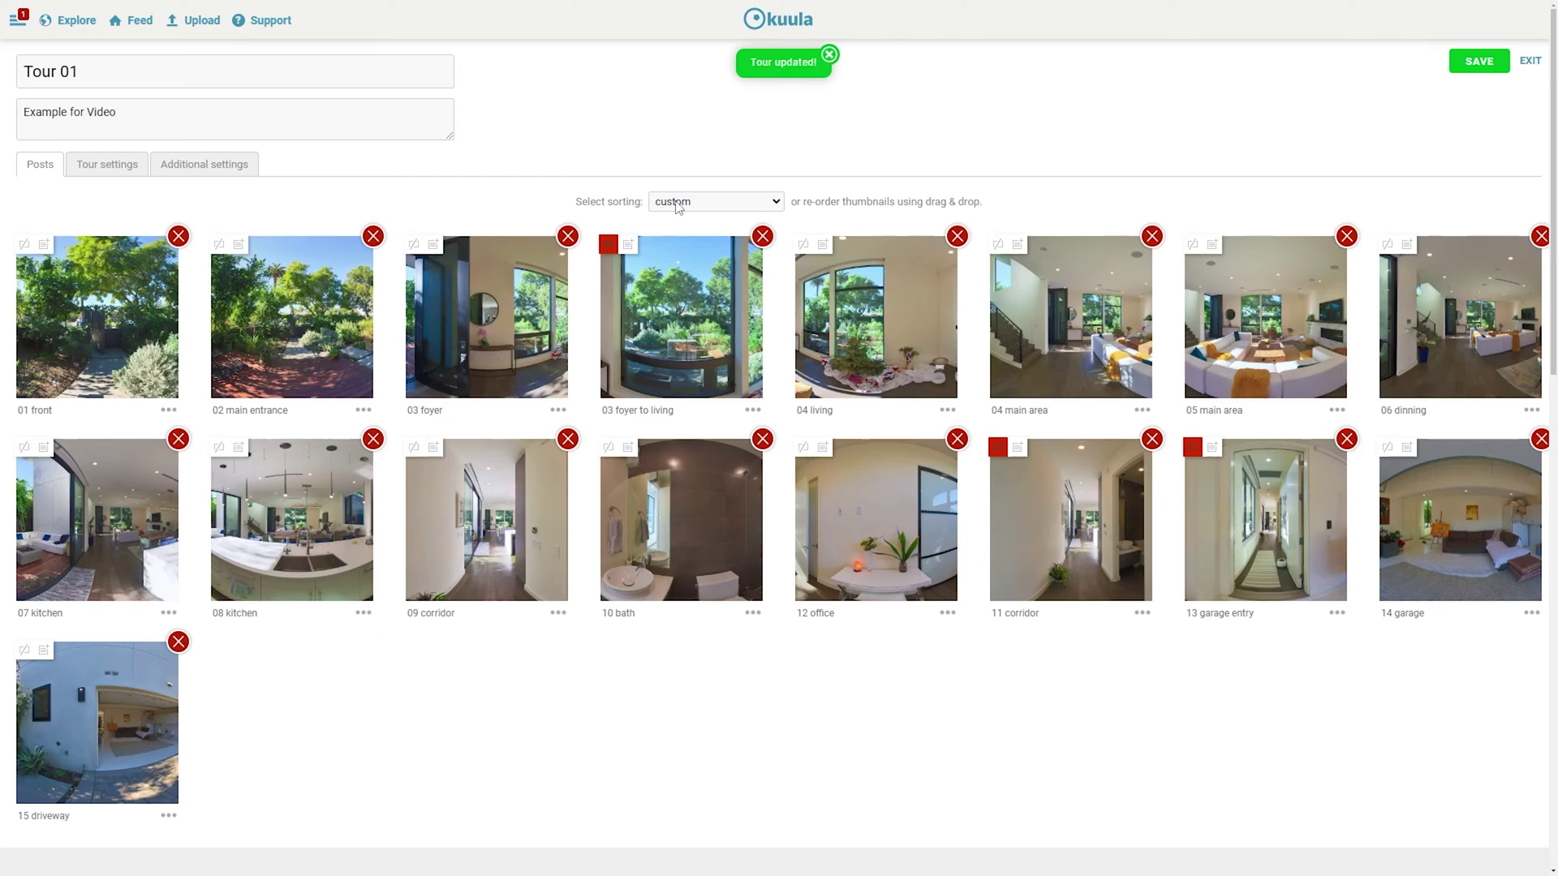
left_click(101, 165)
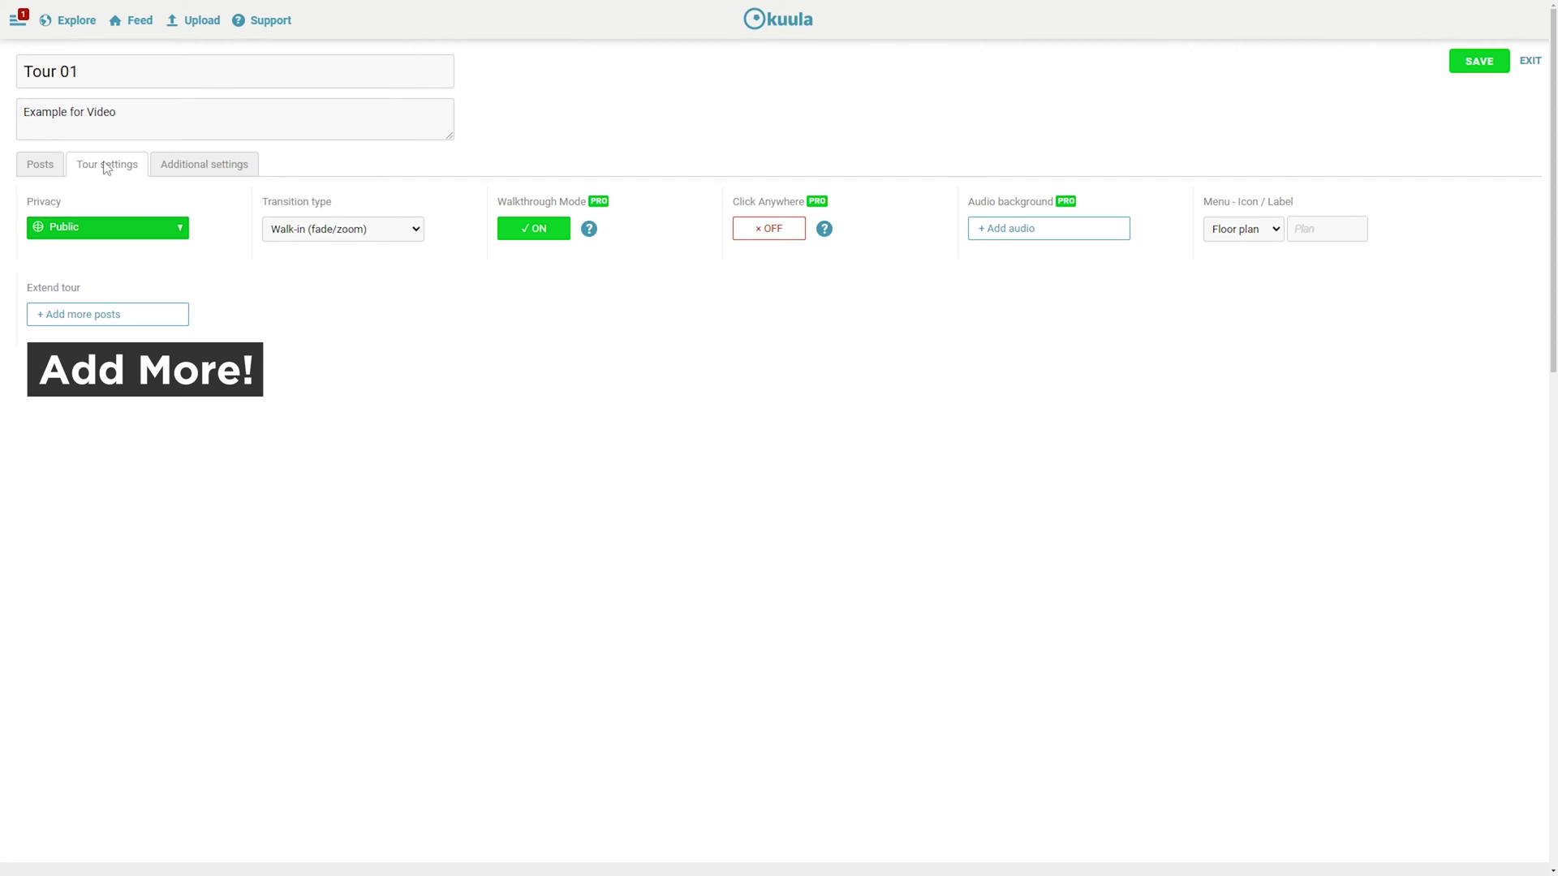
Step: Re-upload the 20 2nd floor panorama and post it into Tour 01
left_click(66, 317)
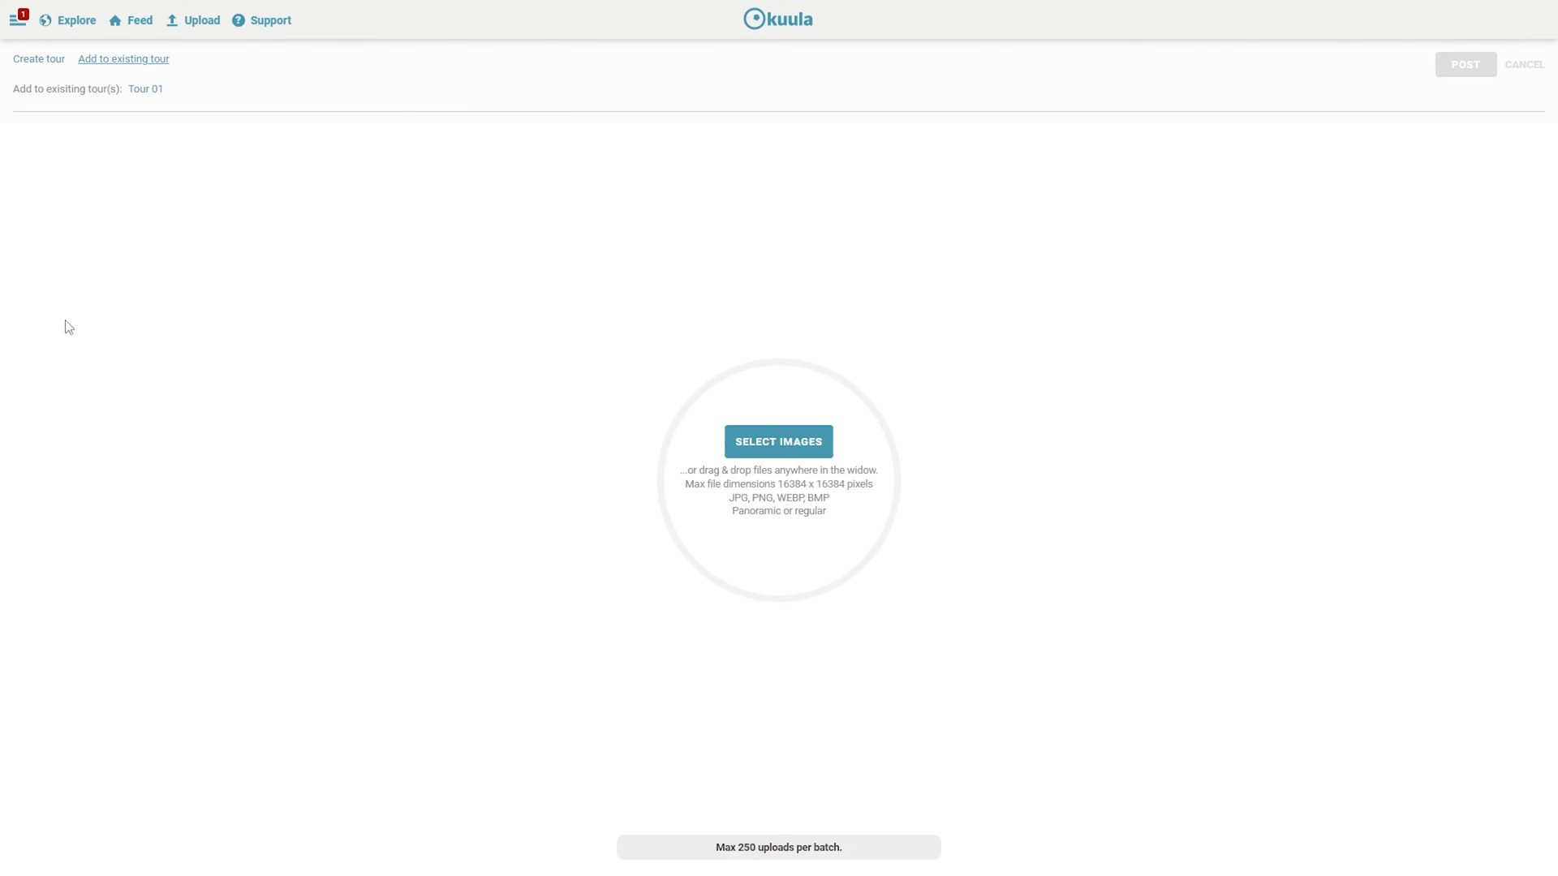
key("alt+Tab")
left_click_drag(491, 531, 1234, 501)
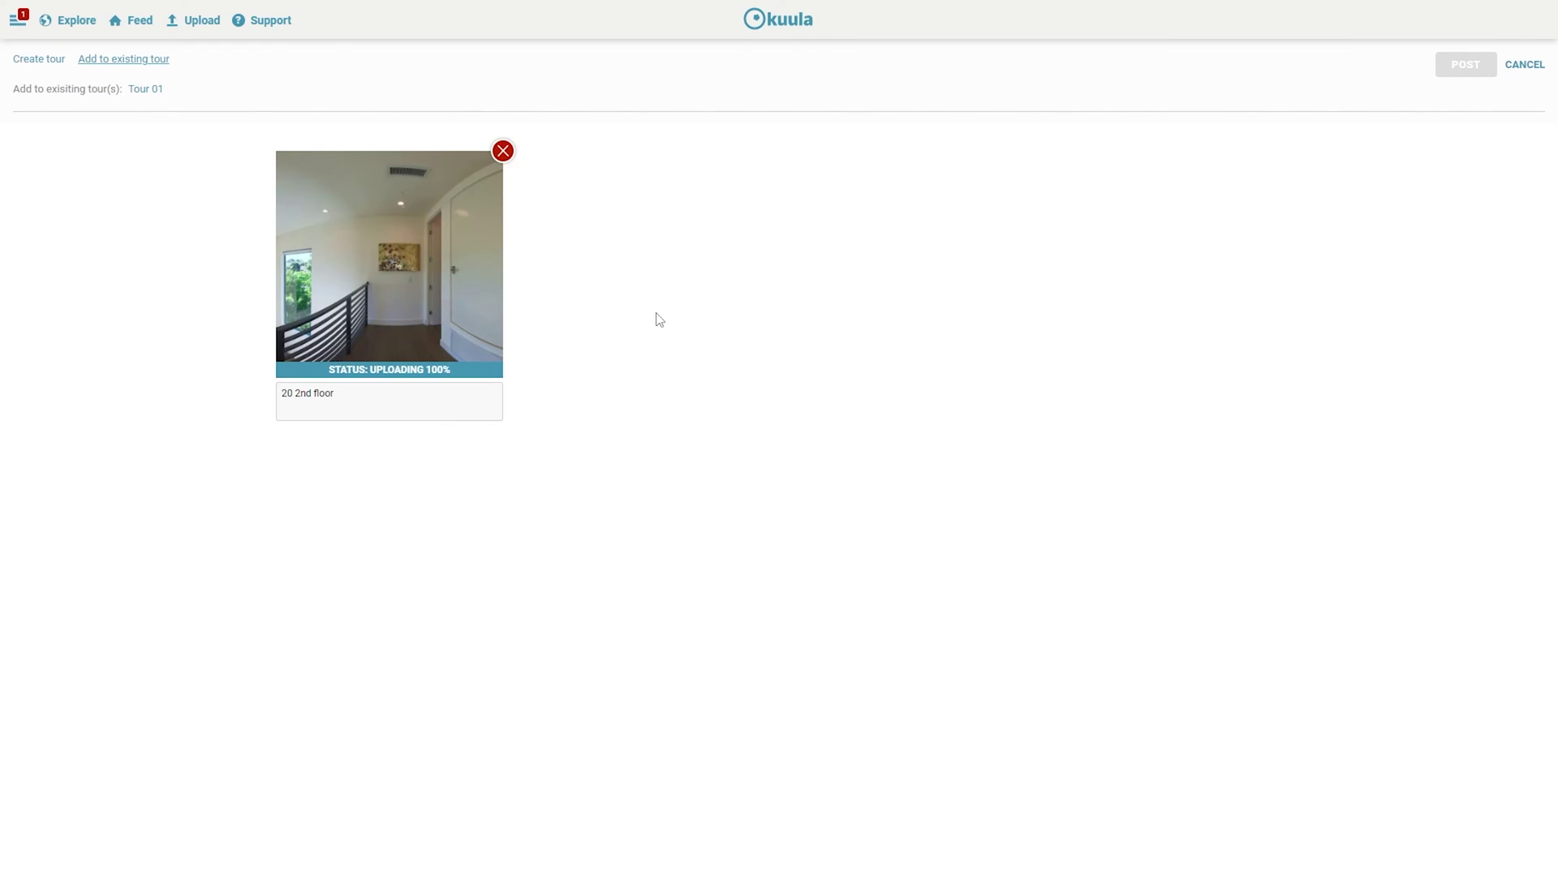
left_click(1469, 67)
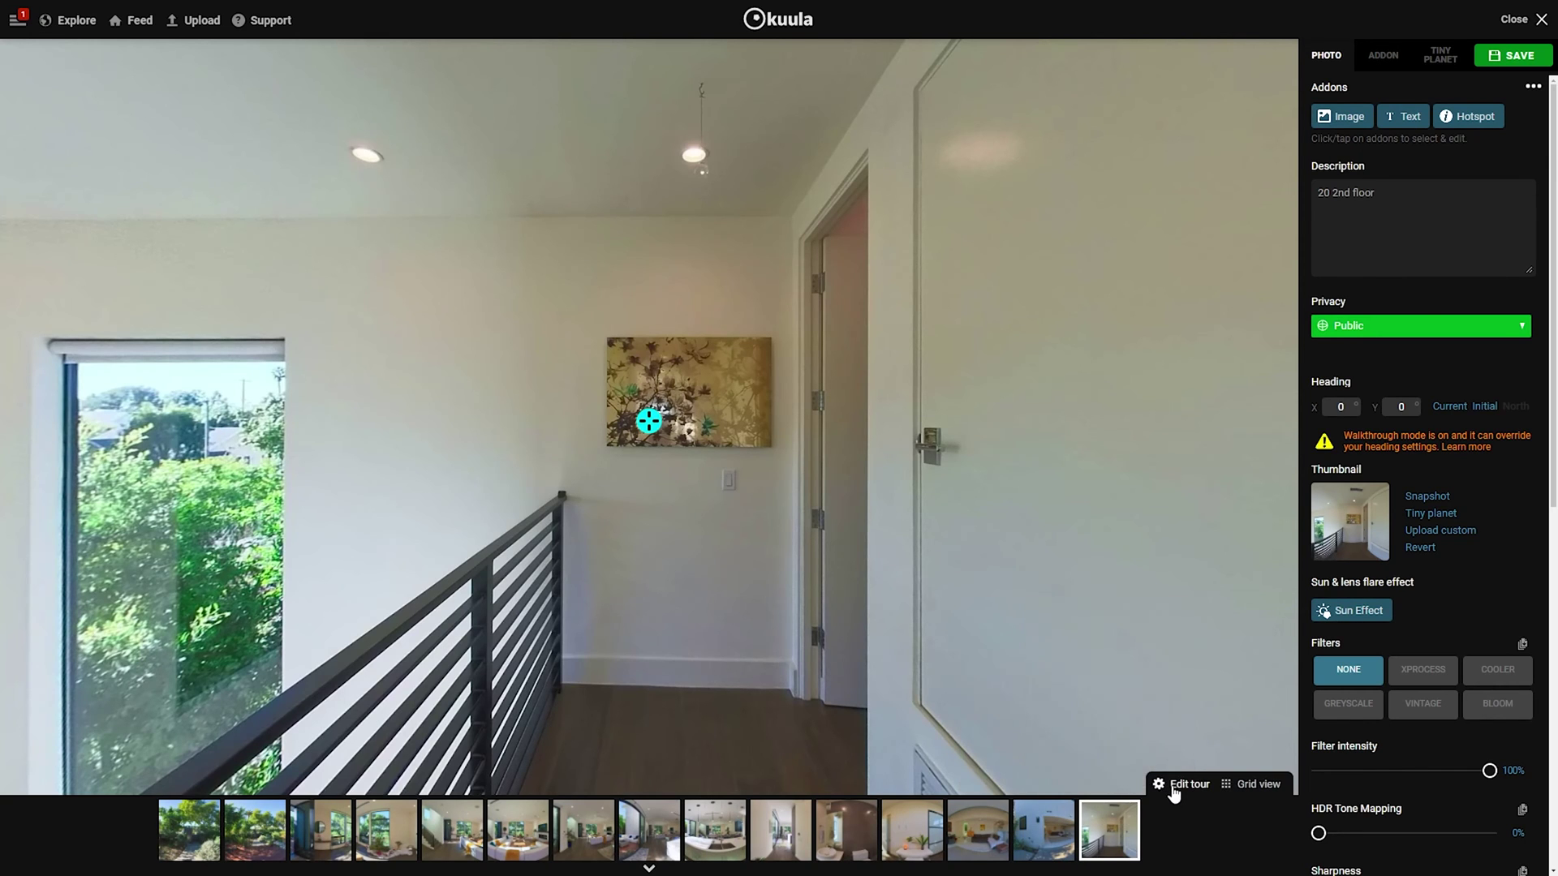
Step: Flag the 08 kitchen post like the corridor posts and save Tour 01
left_click(1173, 787)
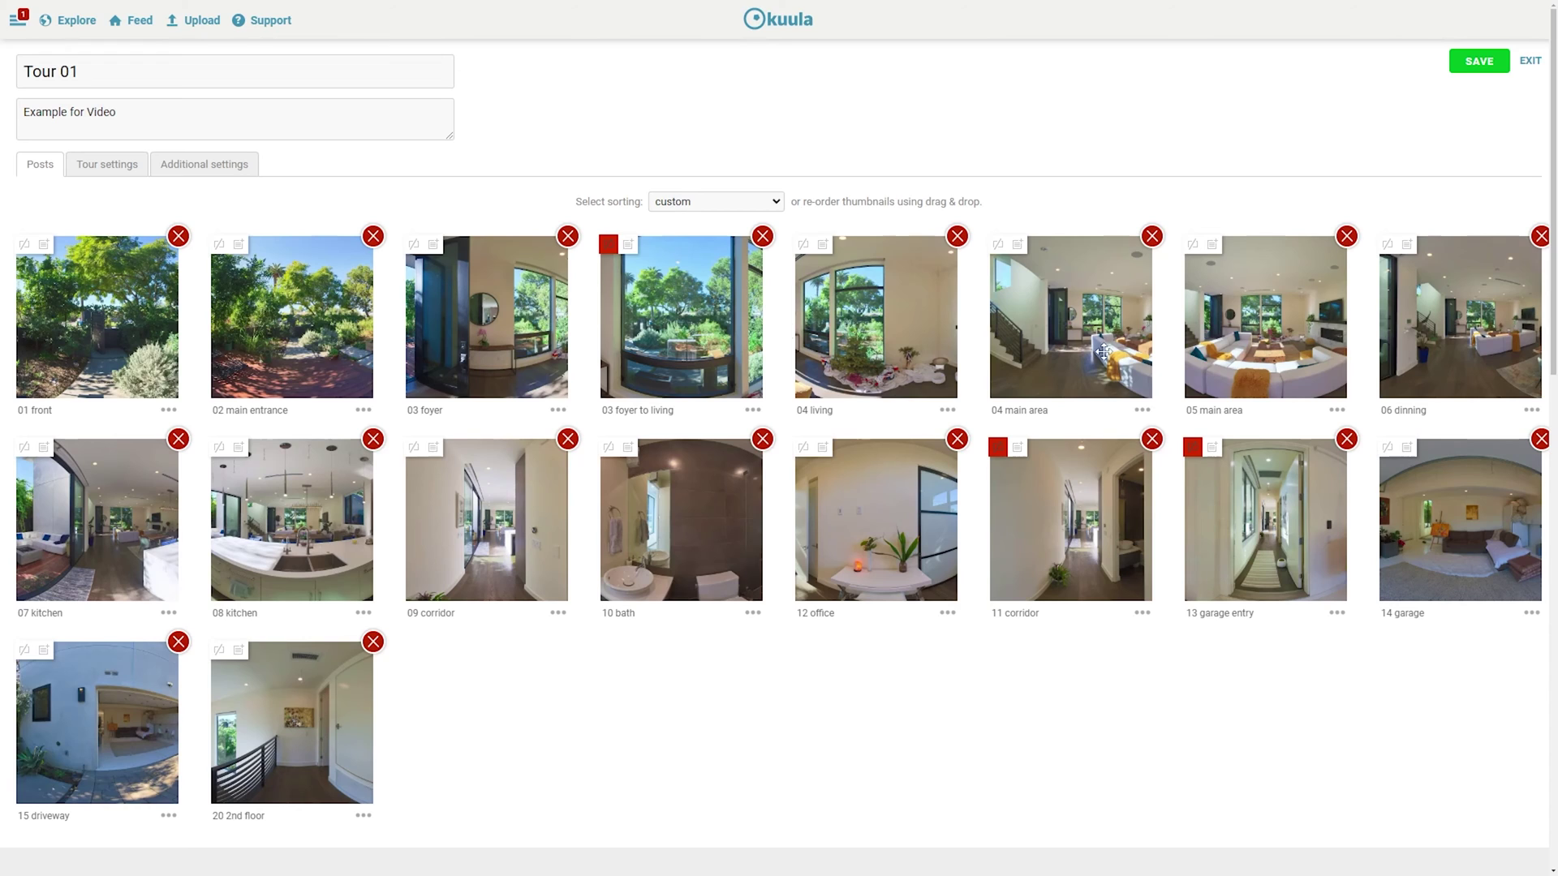
left_click(219, 448)
left_click(1472, 62)
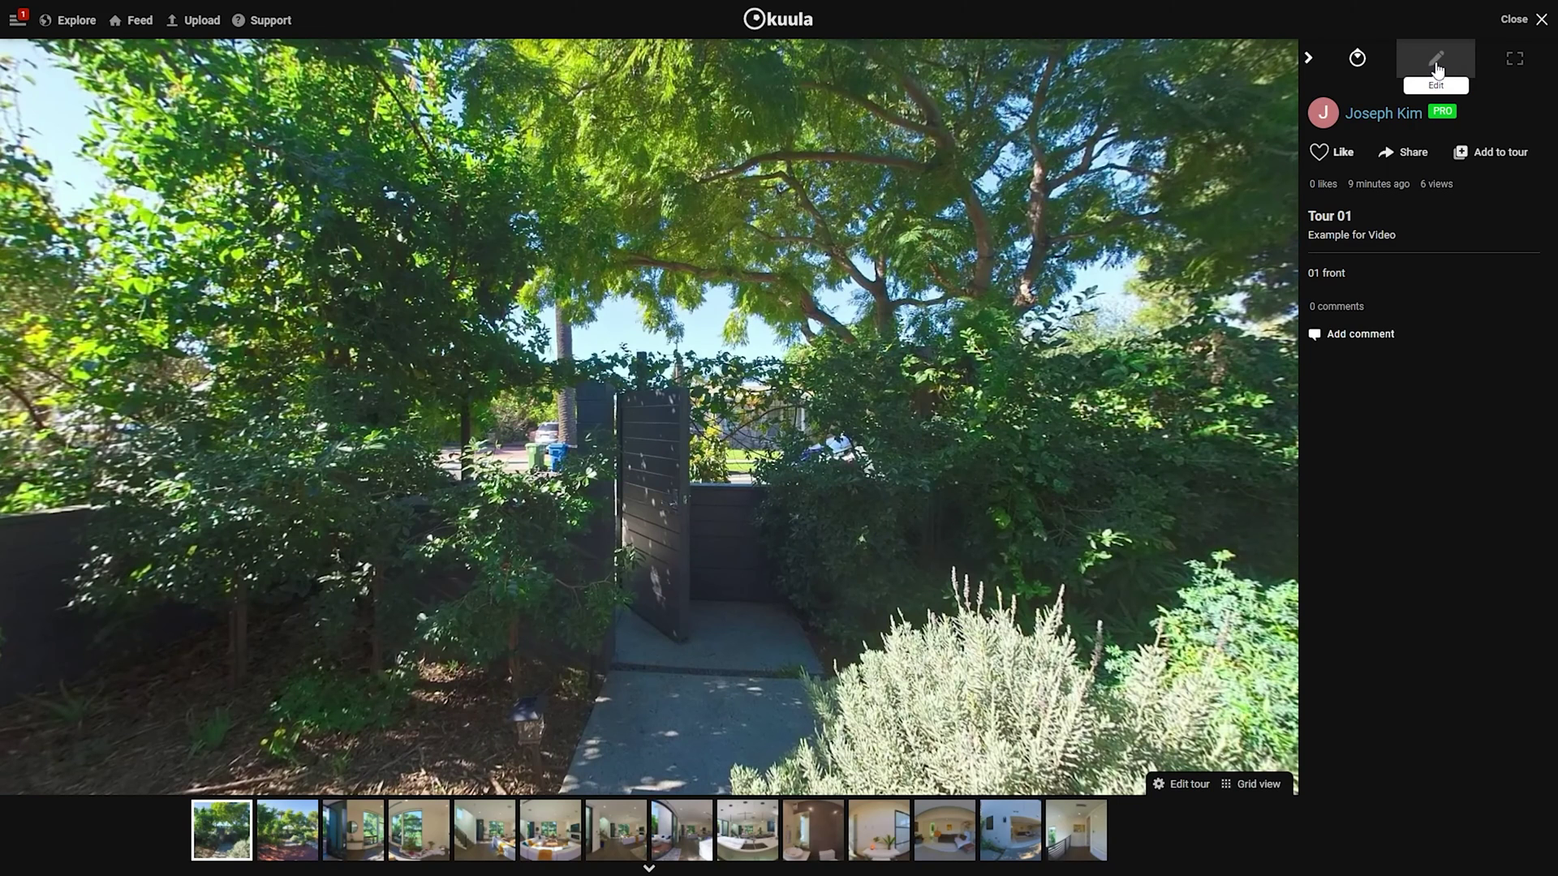
left_click(1436, 65)
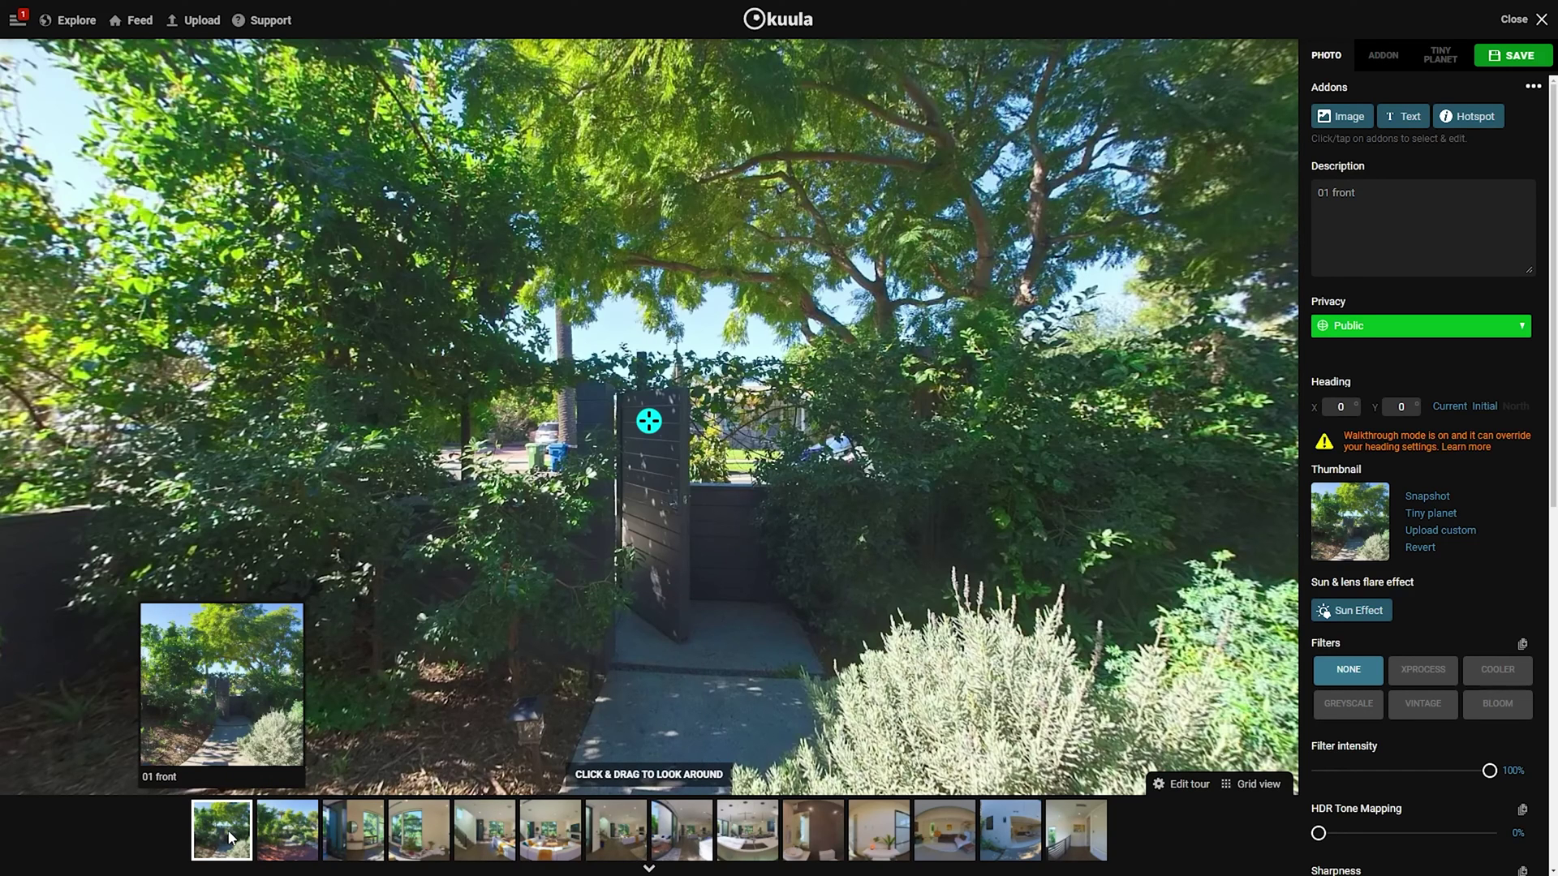
Step: Change the 01 front and 03 foyer descriptions to 'Front Garden' and 'Foyer', saving each
triple_click(1439, 206)
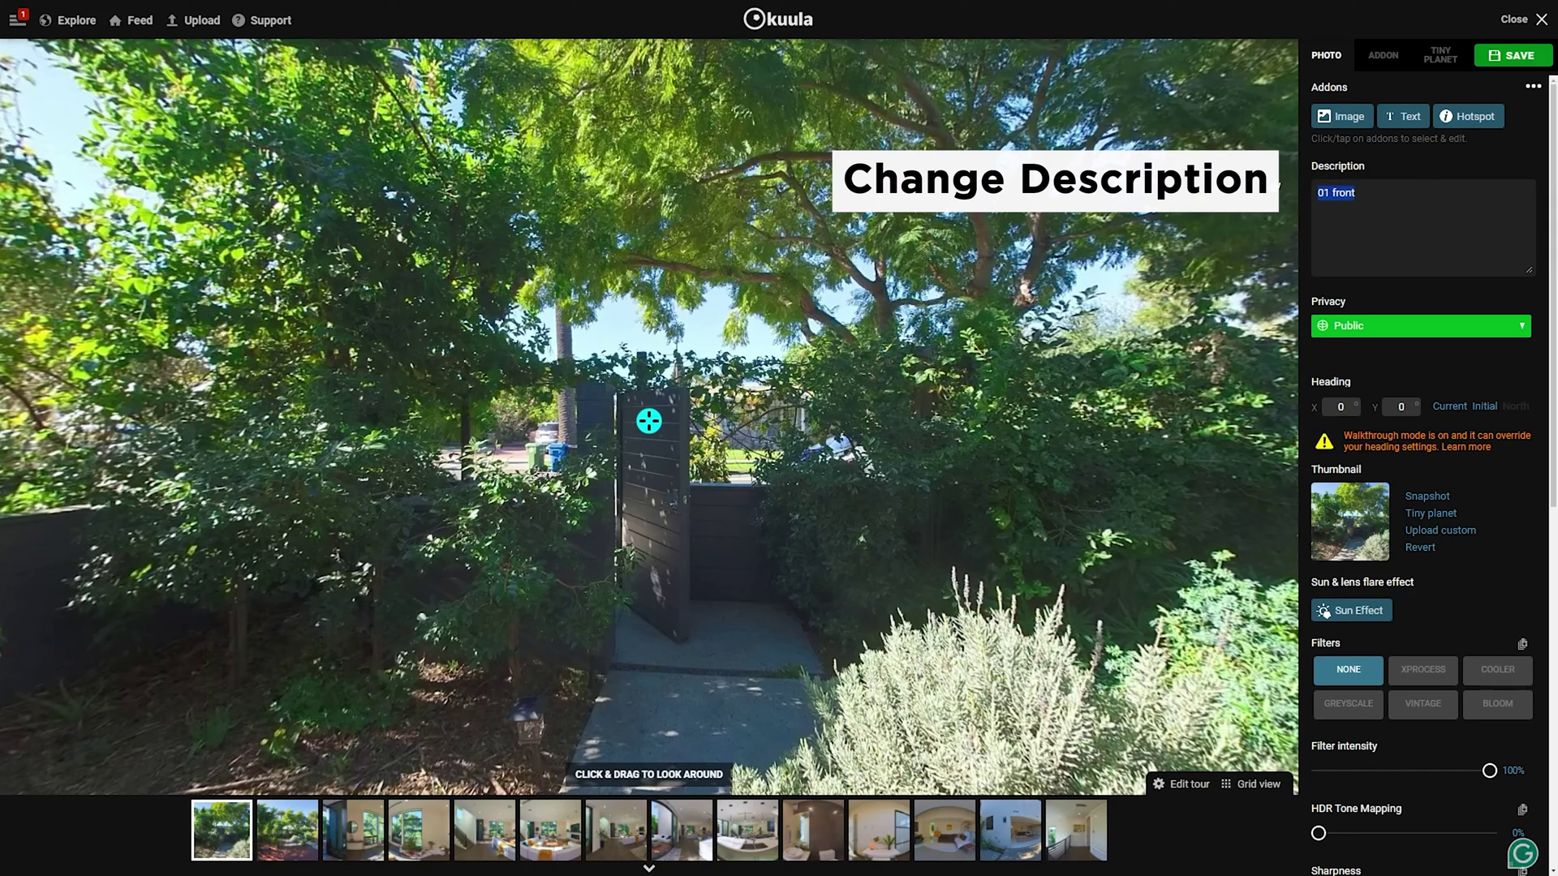
key("BackSpace")
type("Front Gar")
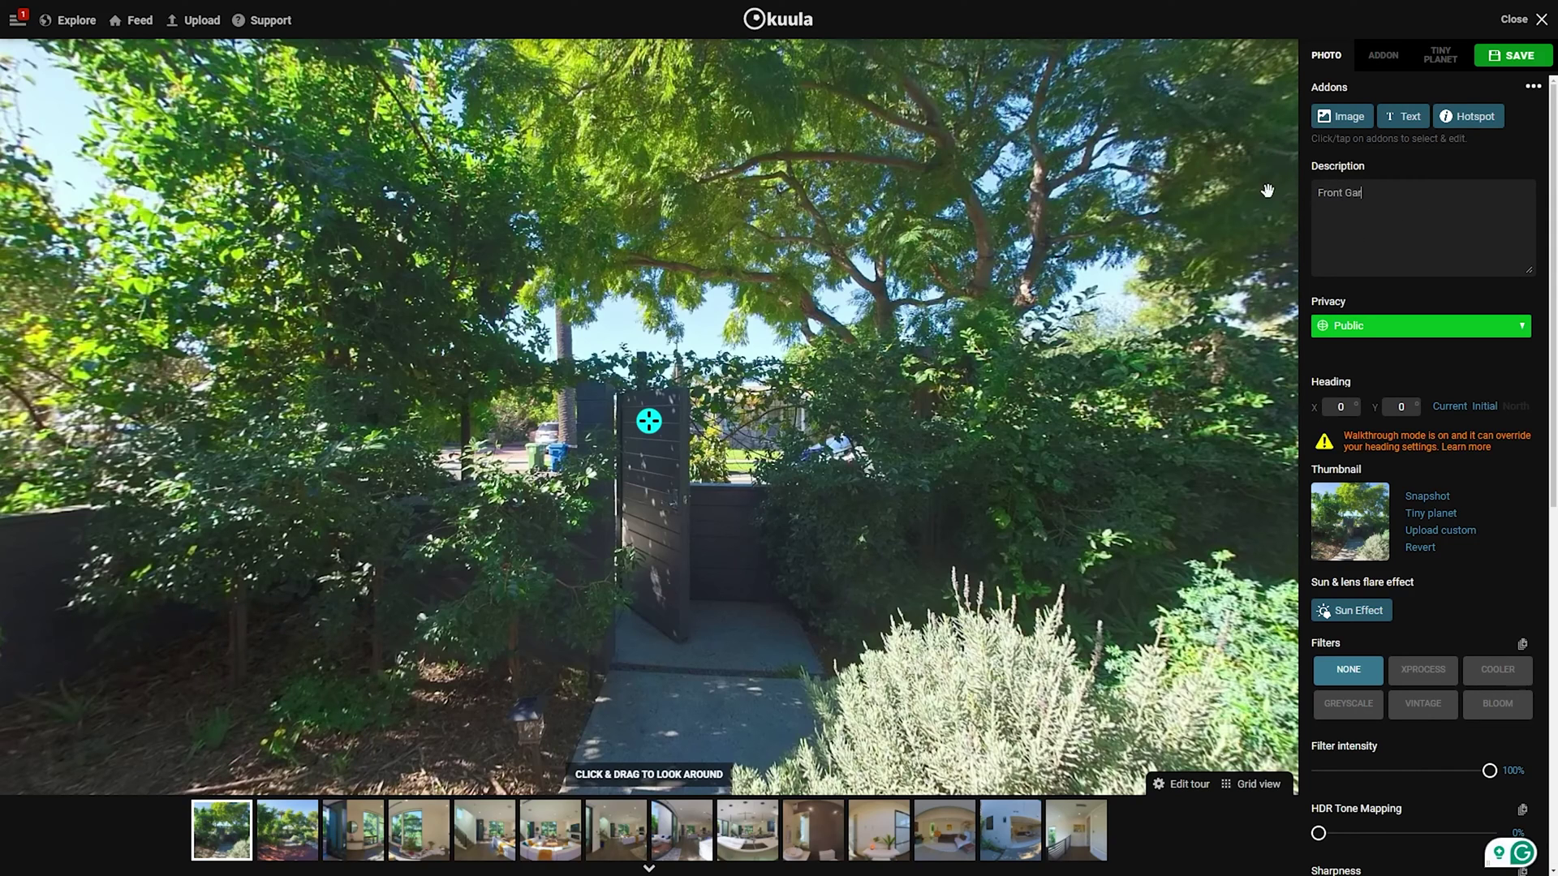
left_click(1508, 50)
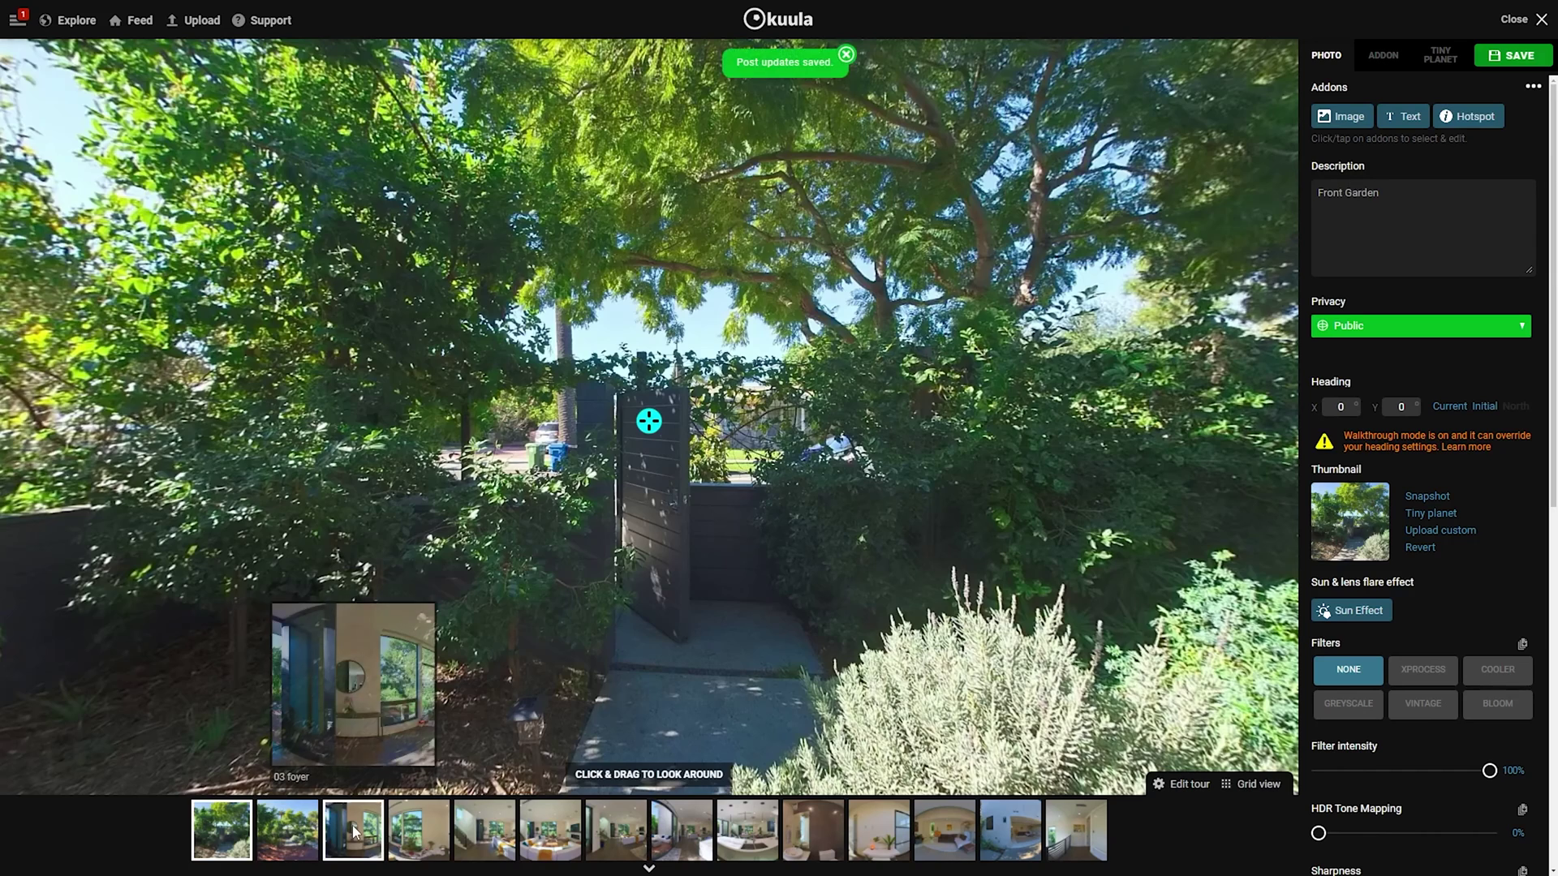
left_click(353, 829)
triple_click(1439, 210)
type("Foyer")
left_click(1513, 55)
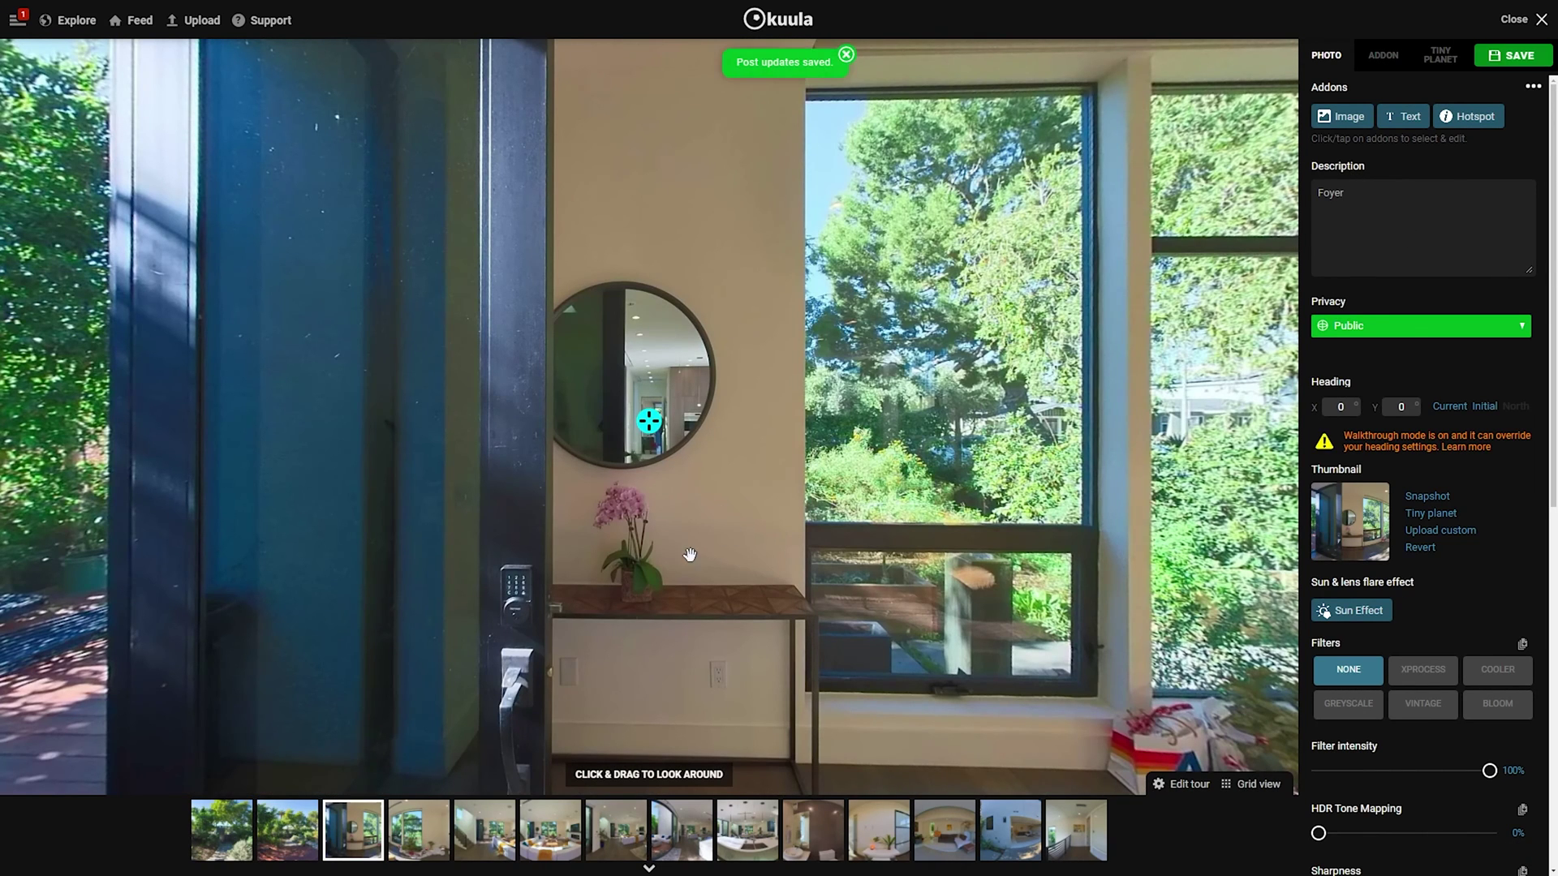
Step: Describe the 04 main area post 'Living Room', then turn Front Garden's view toward the house front
left_click(485, 829)
triple_click(1422, 197)
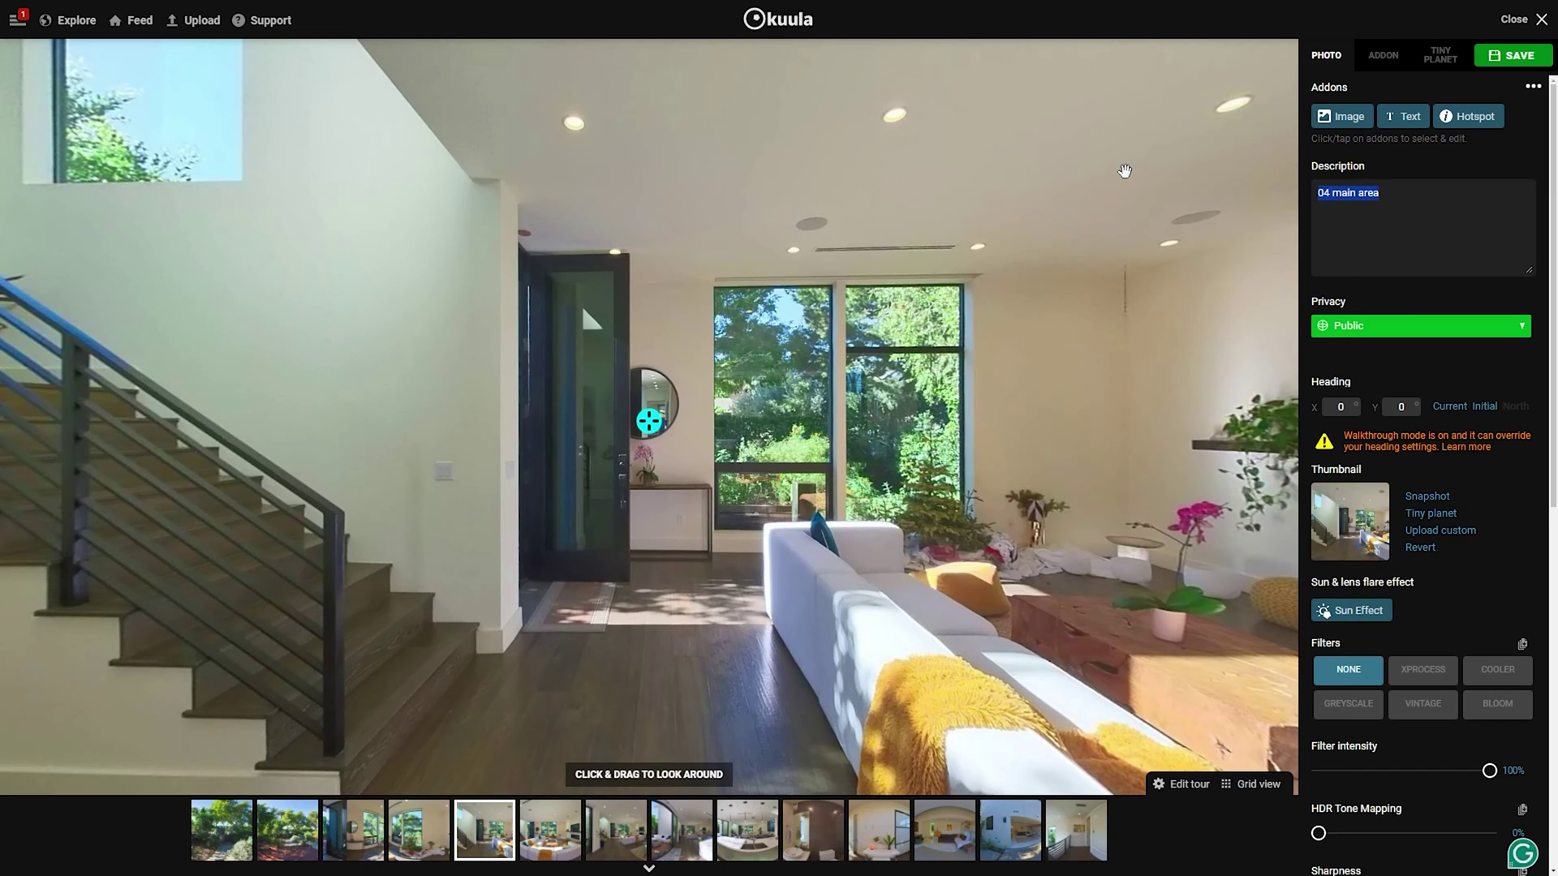
type("Living Room")
mouse_move(211, 852)
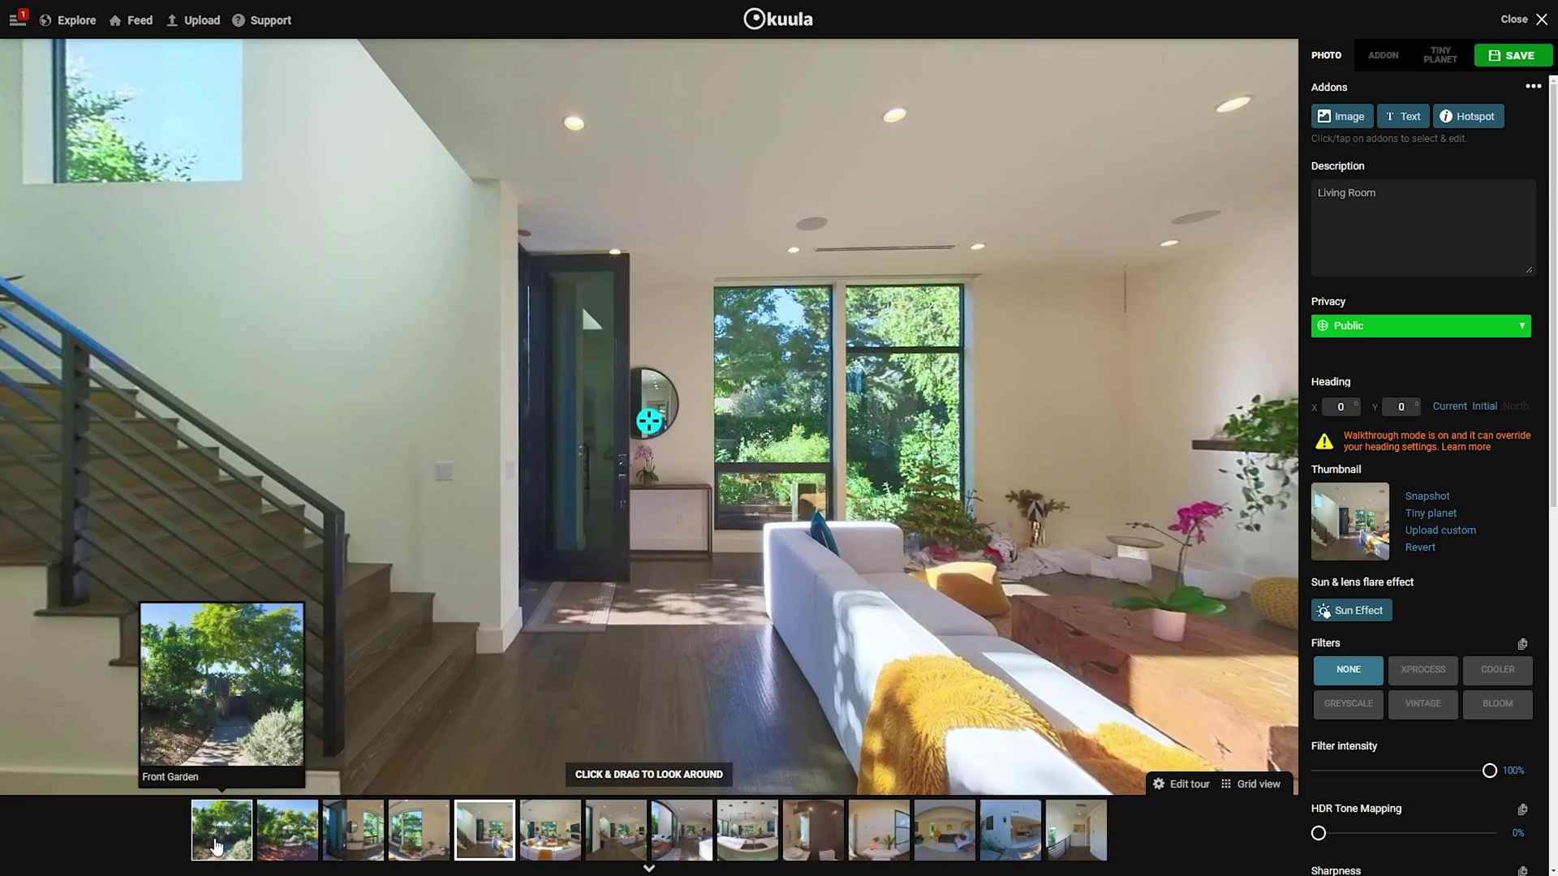
left_click(212, 853)
left_click_drag(941, 647, 771, 507)
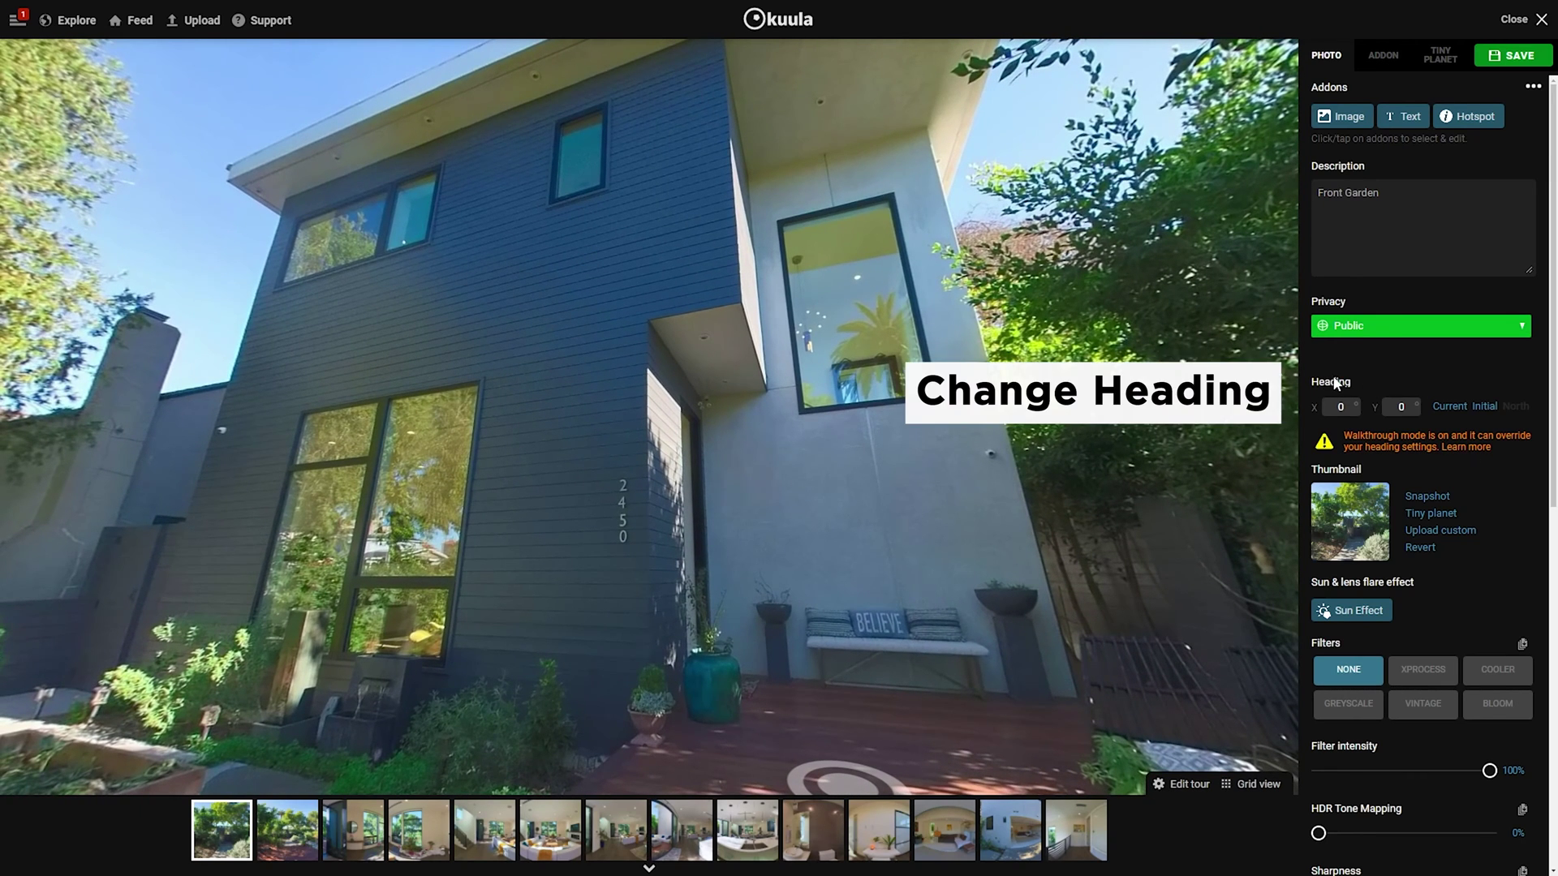
Step: Set Front Garden's starting heading to 167, -18 and snapshot this house-front view as its thumbnail
left_click(1456, 412)
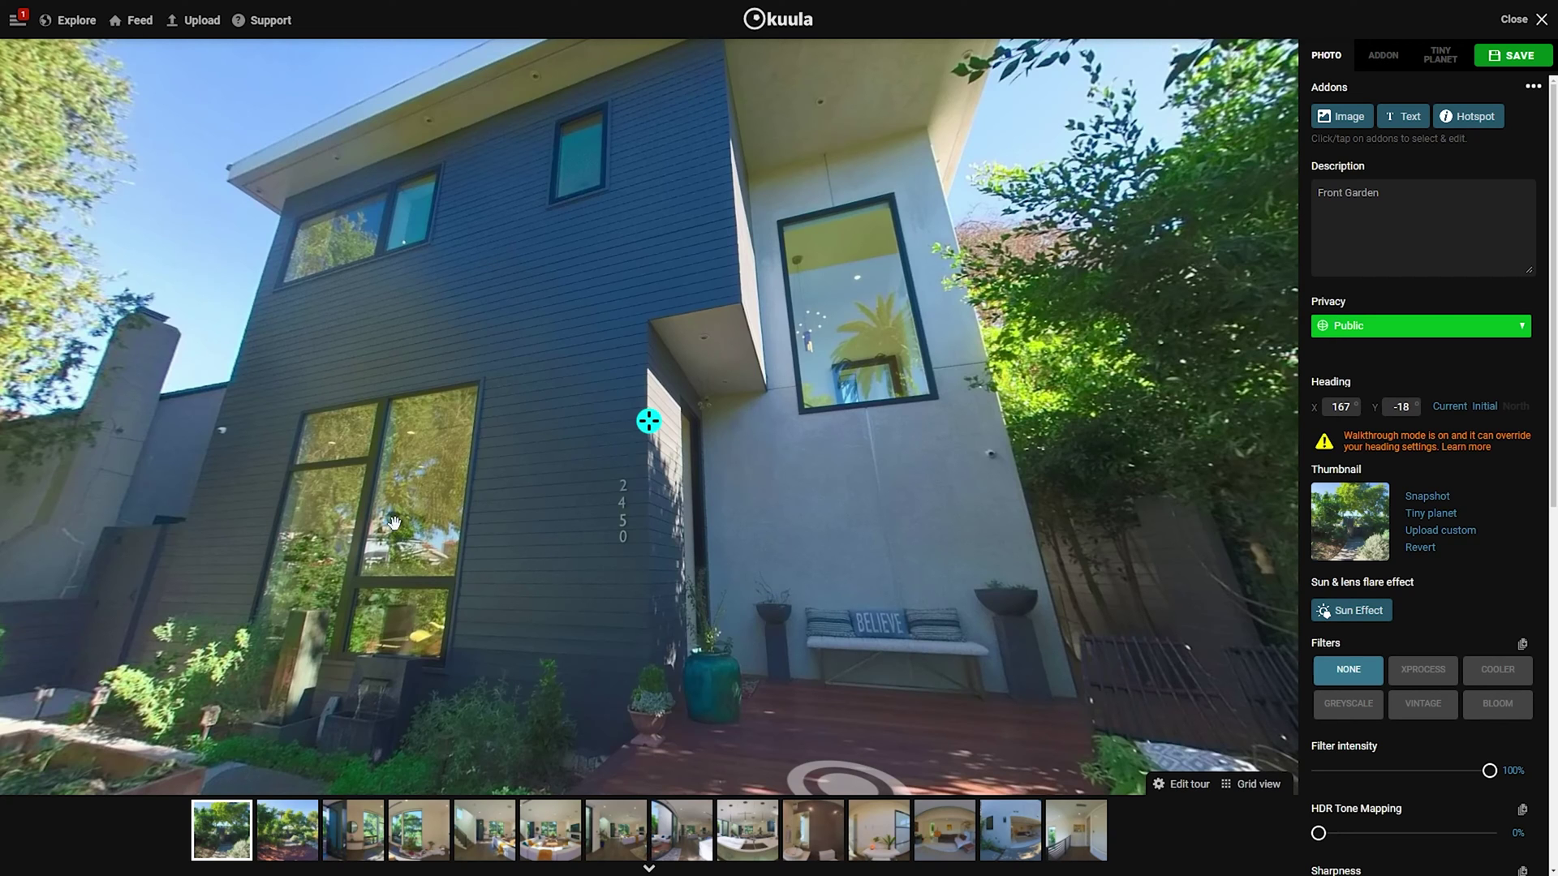
left_click(1429, 500)
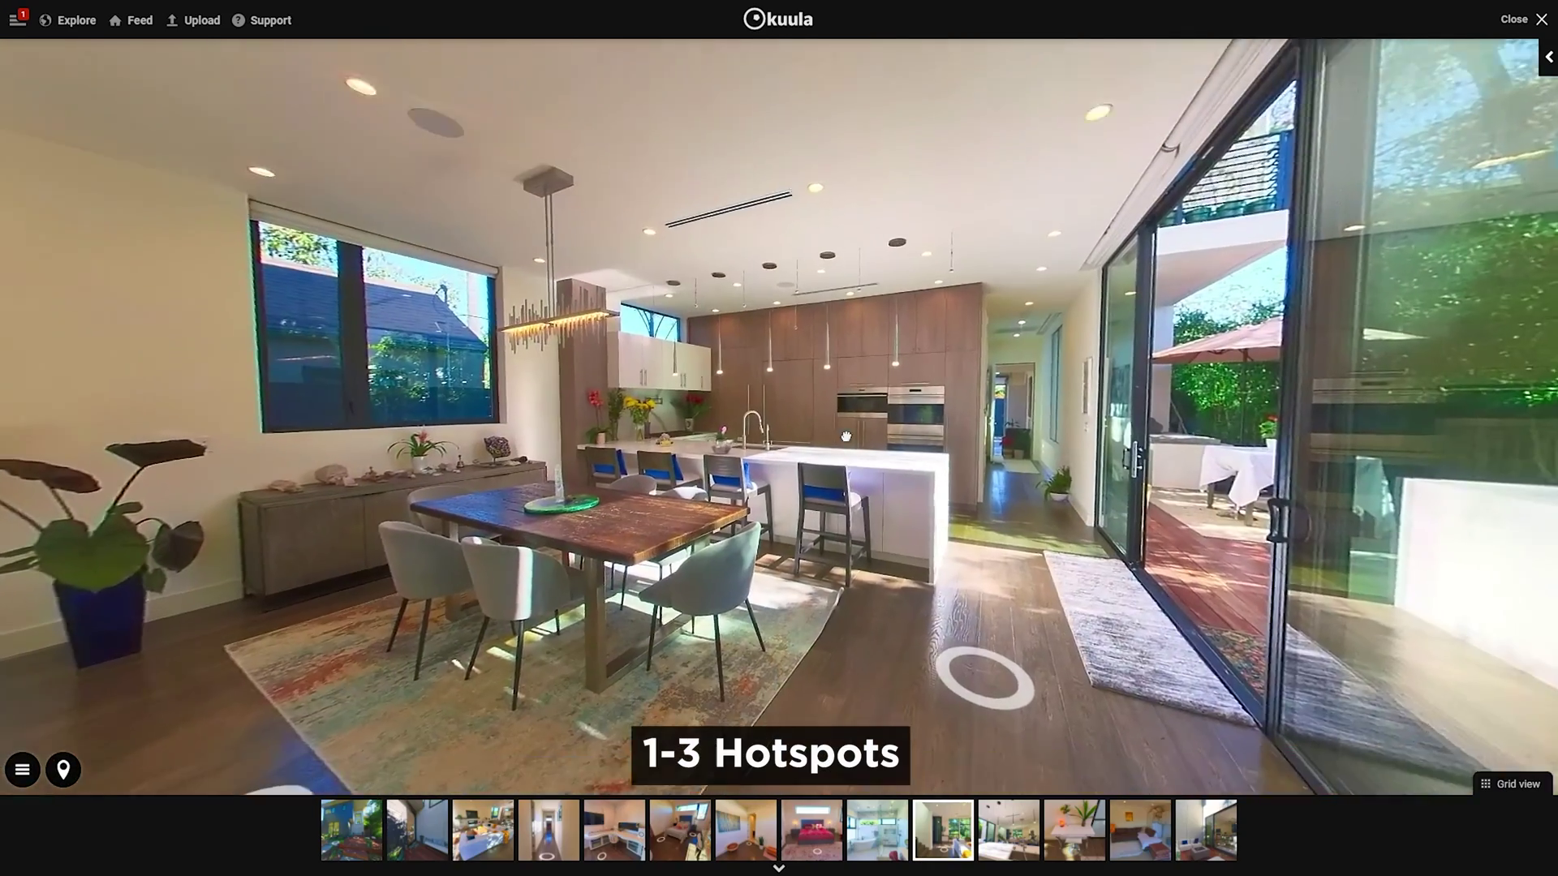
Step: Walk through the floor hotspots past the kitchen island into the hallway, facing the island
left_click_drag(846, 437, 980, 485)
left_click(984, 487)
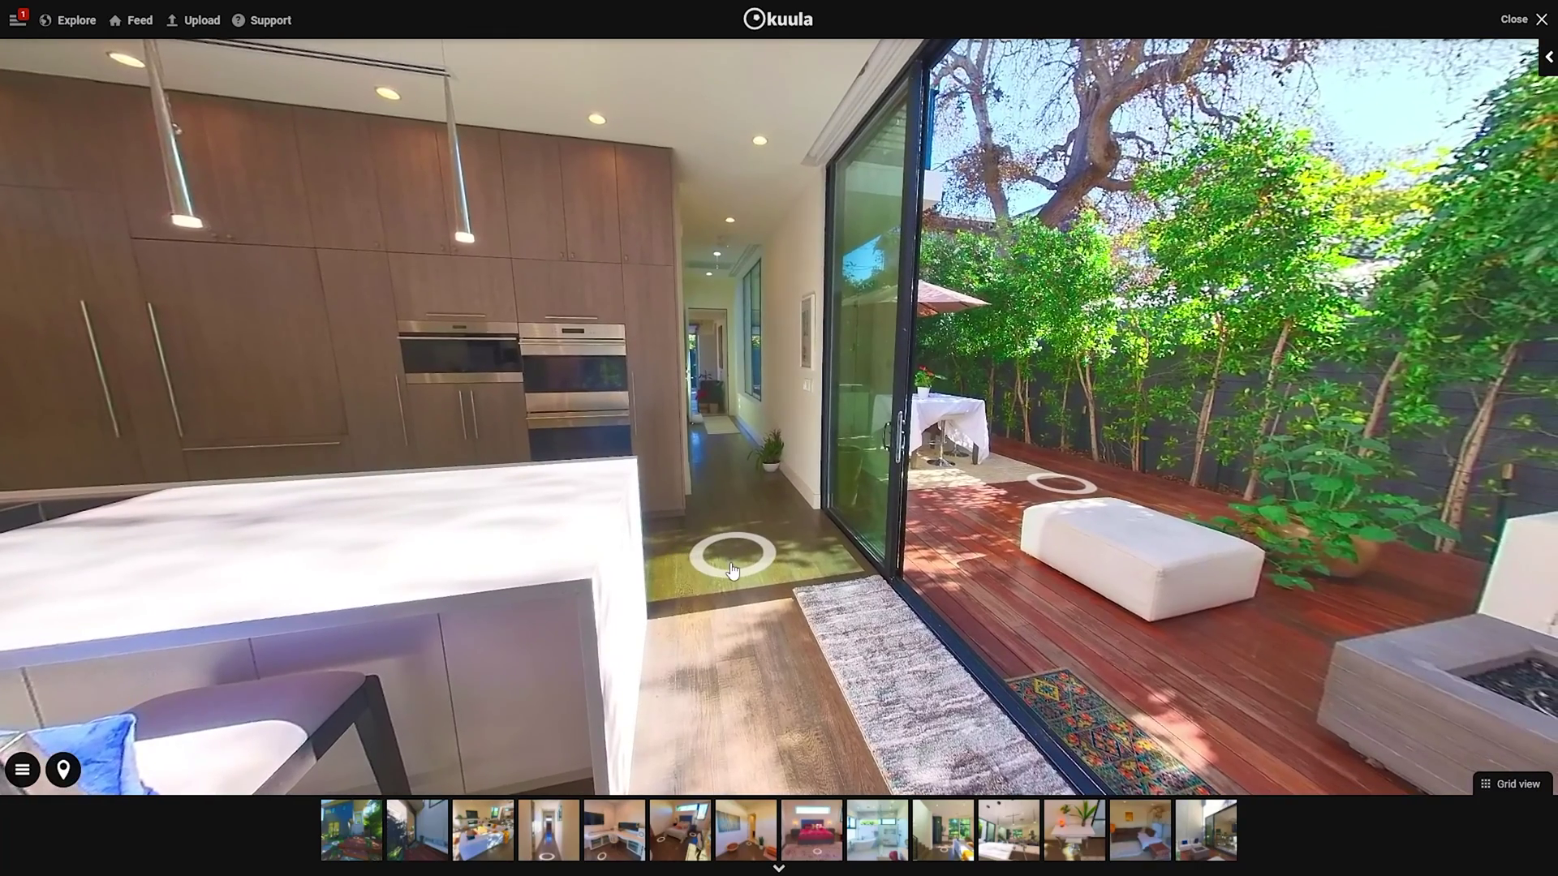
left_click(729, 561)
left_click_drag(487, 406, 1092, 400)
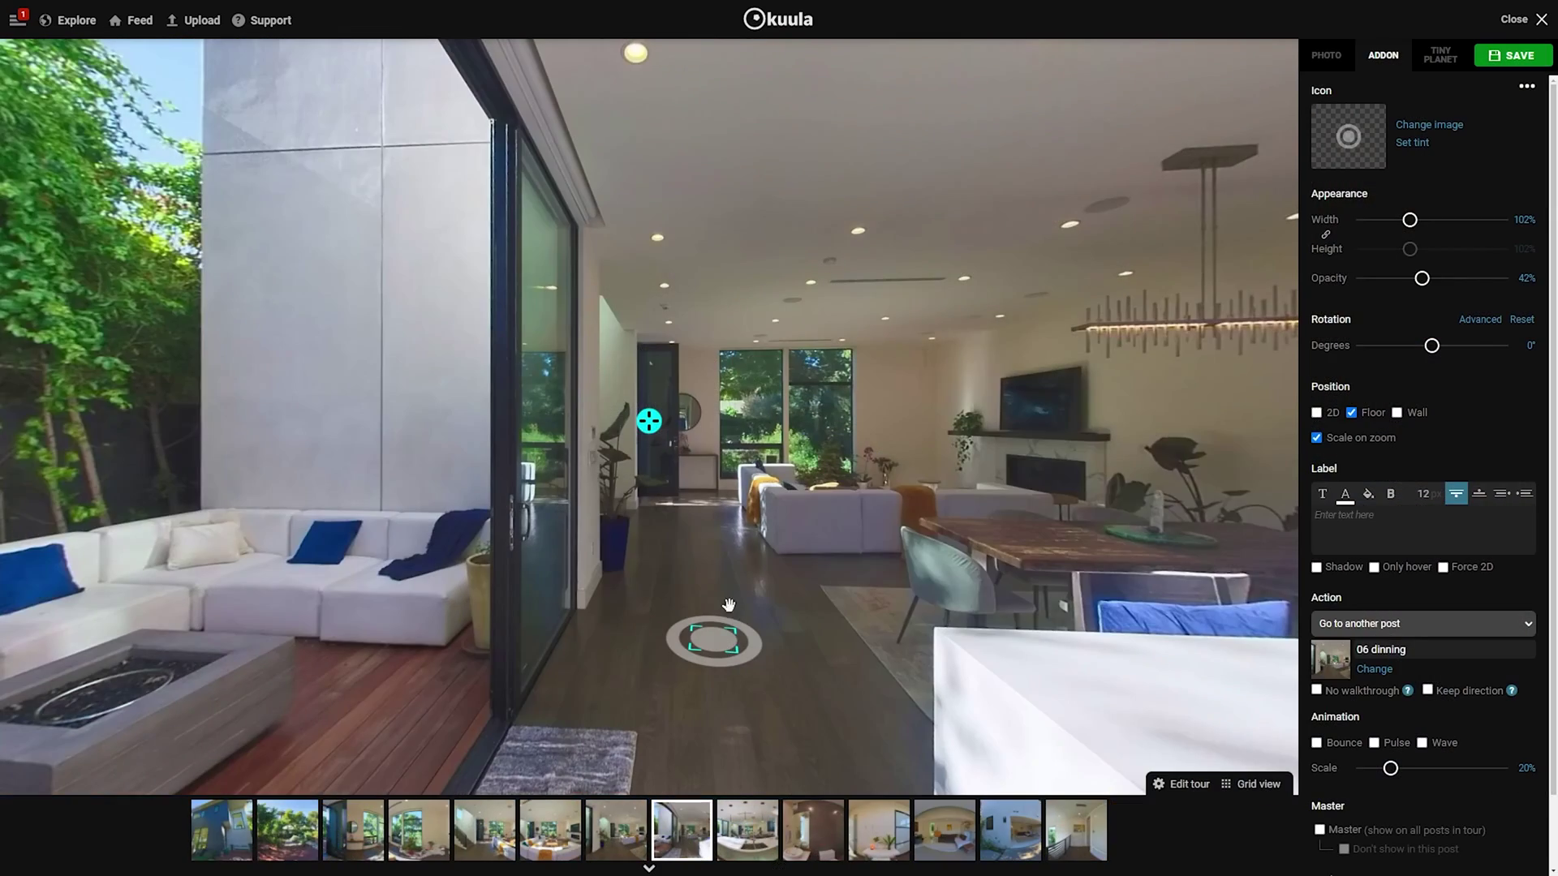
Step: Tint the 06 dinning floor hotspot black (#000000) and return to the 07 kitchen post settings
left_click(1412, 143)
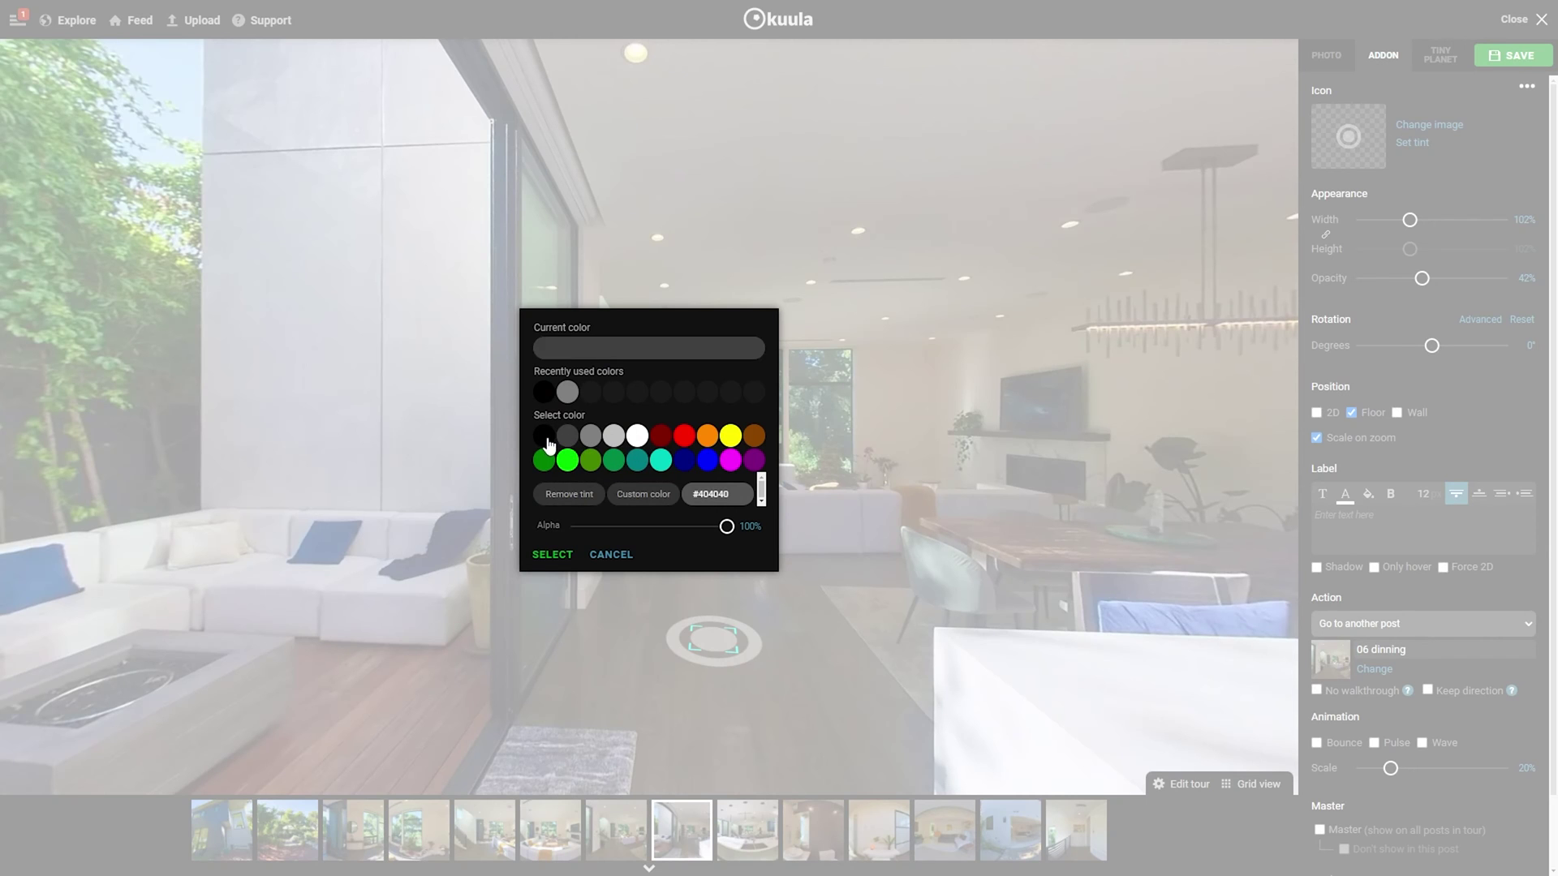
left_click(541, 552)
left_click_drag(938, 573, 925, 384)
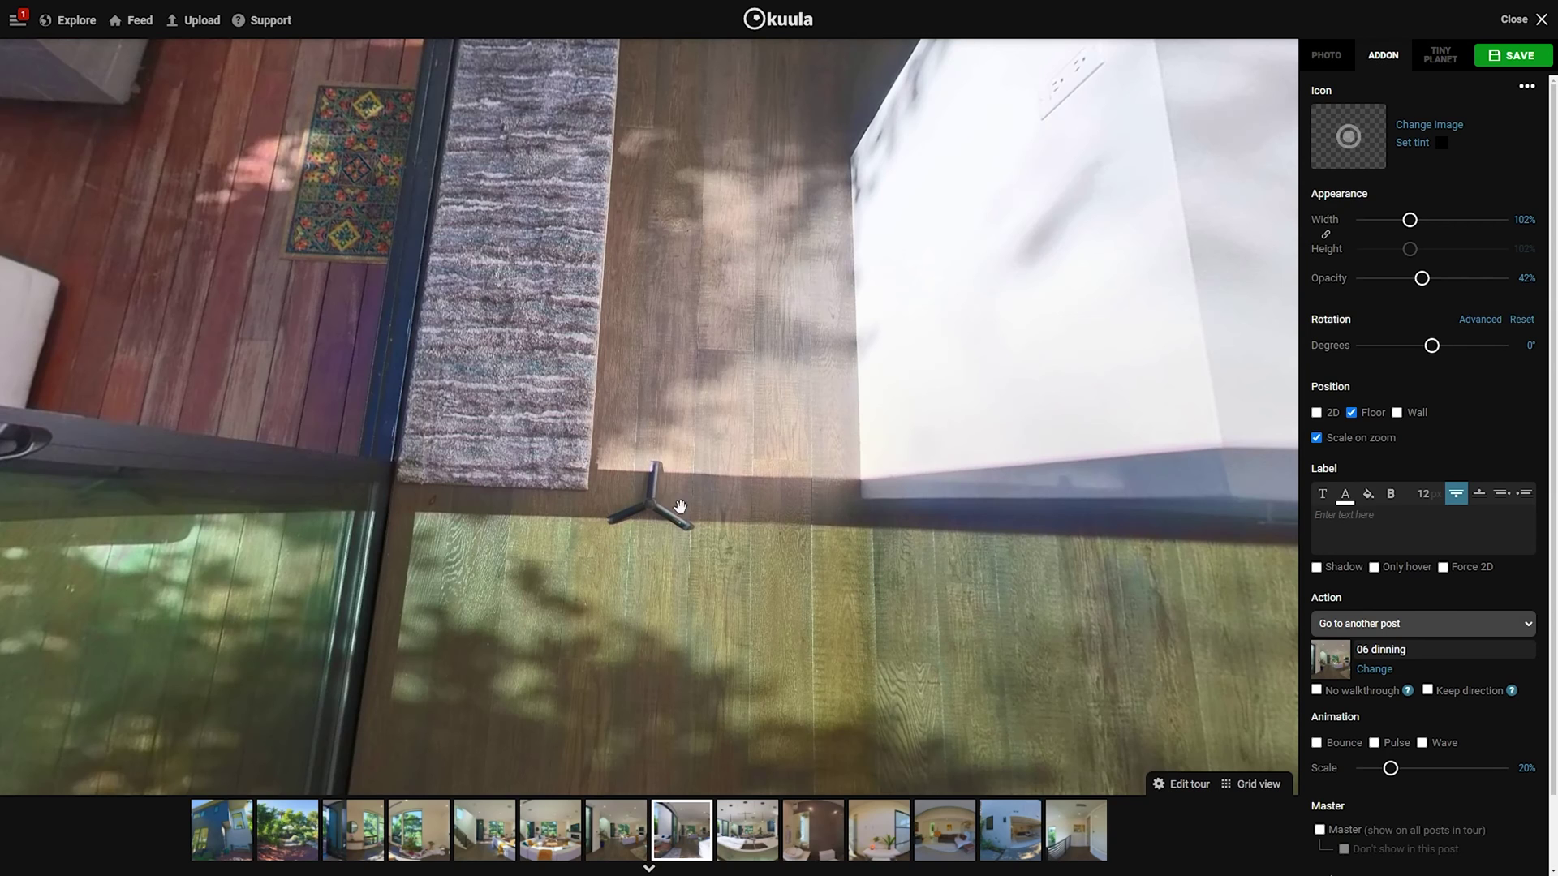
left_click(971, 452)
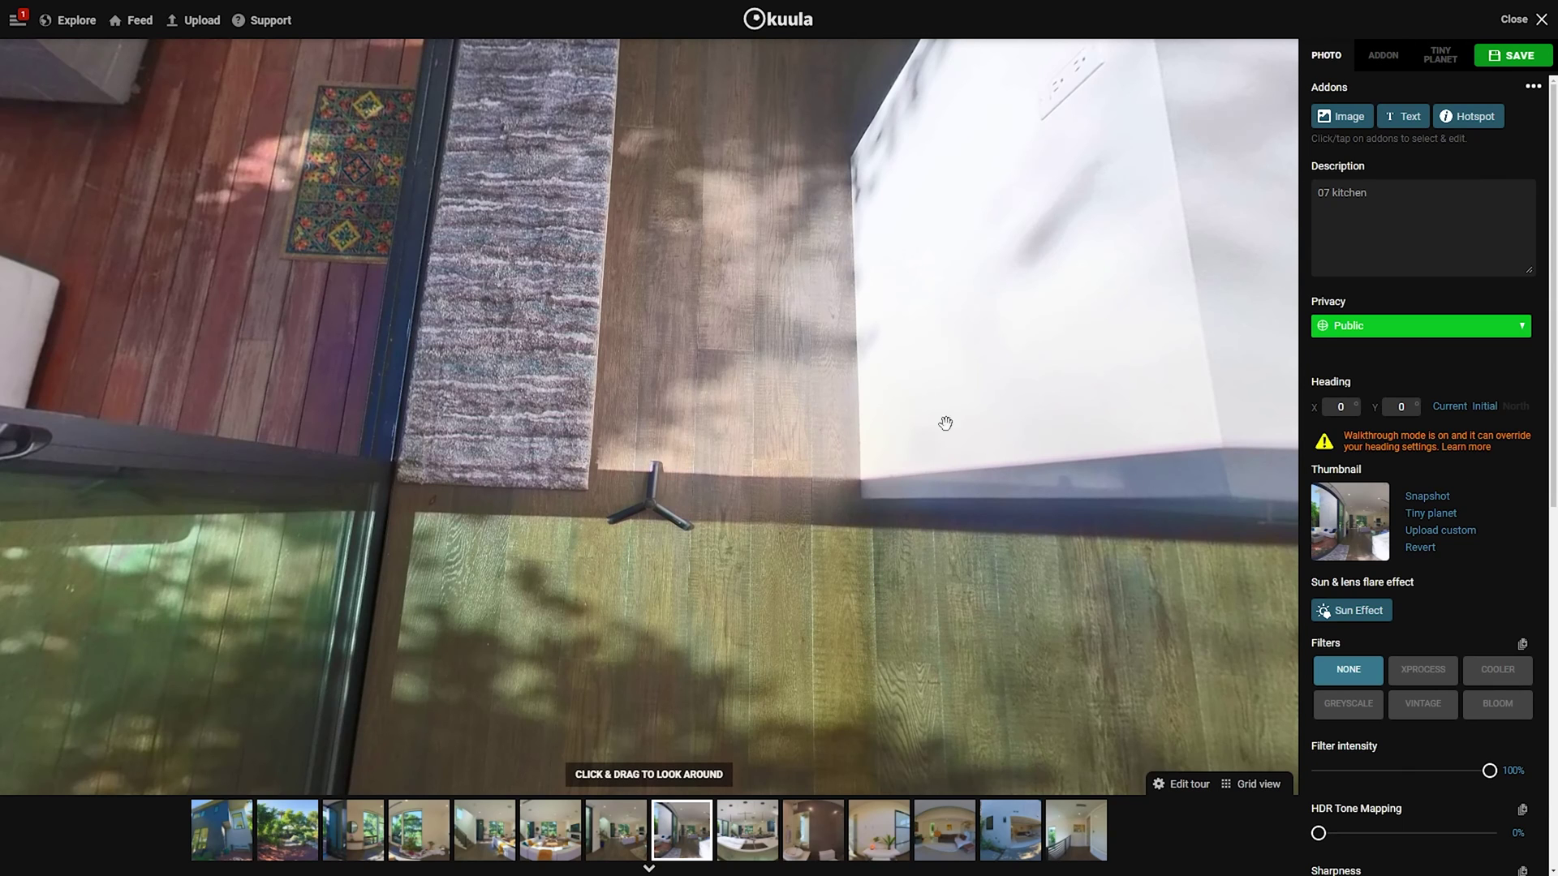
Step: Add the built-in soft glowing circle image and place it over the tripod
left_click(1335, 115)
left_click(1113, 134)
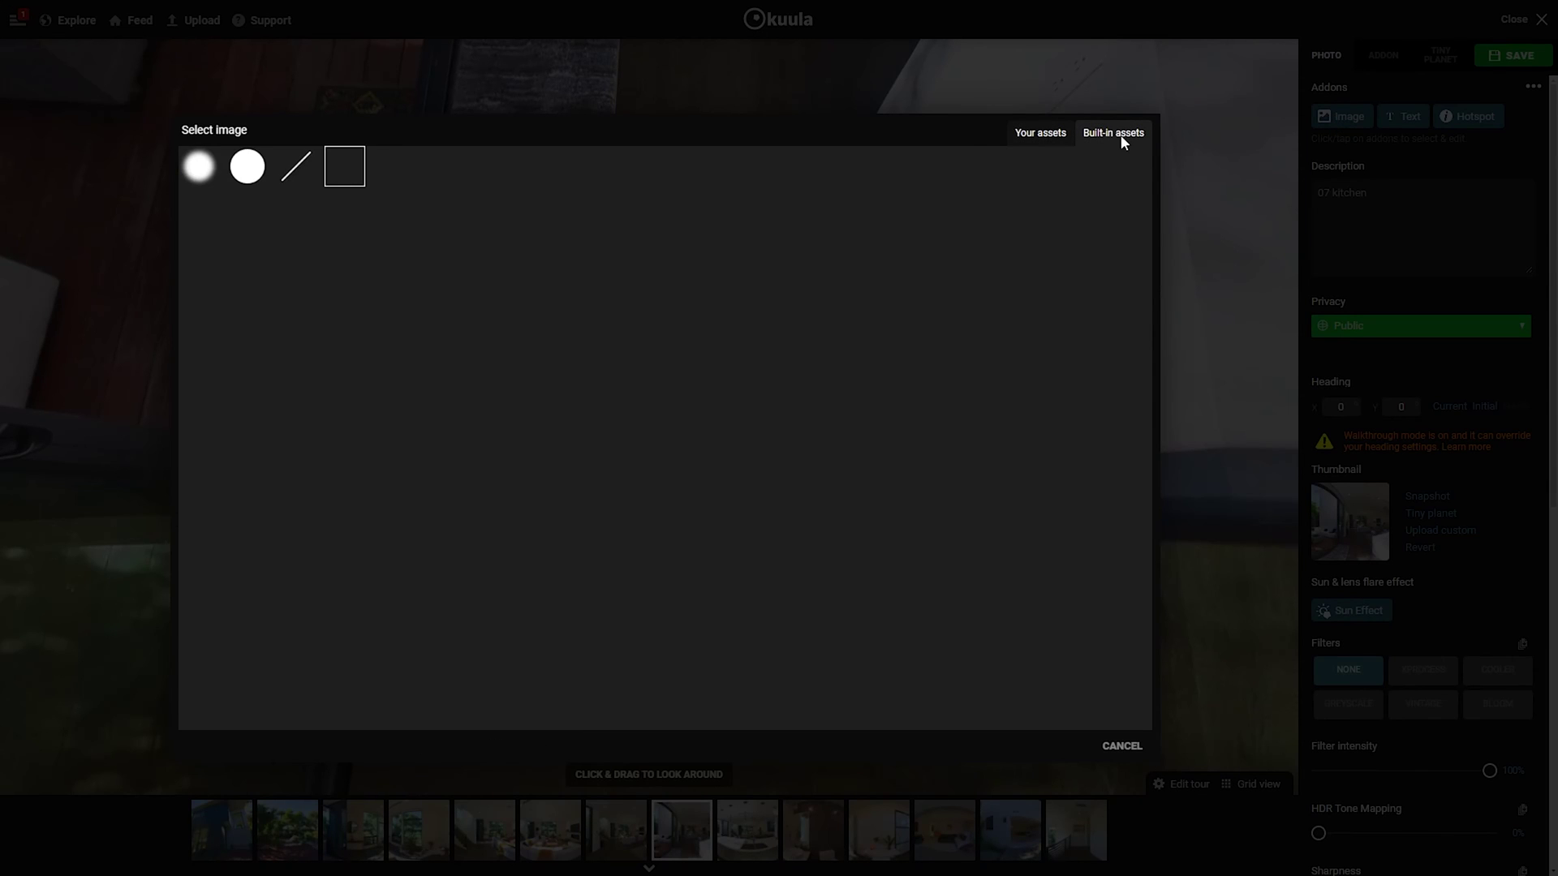
left_click(207, 175)
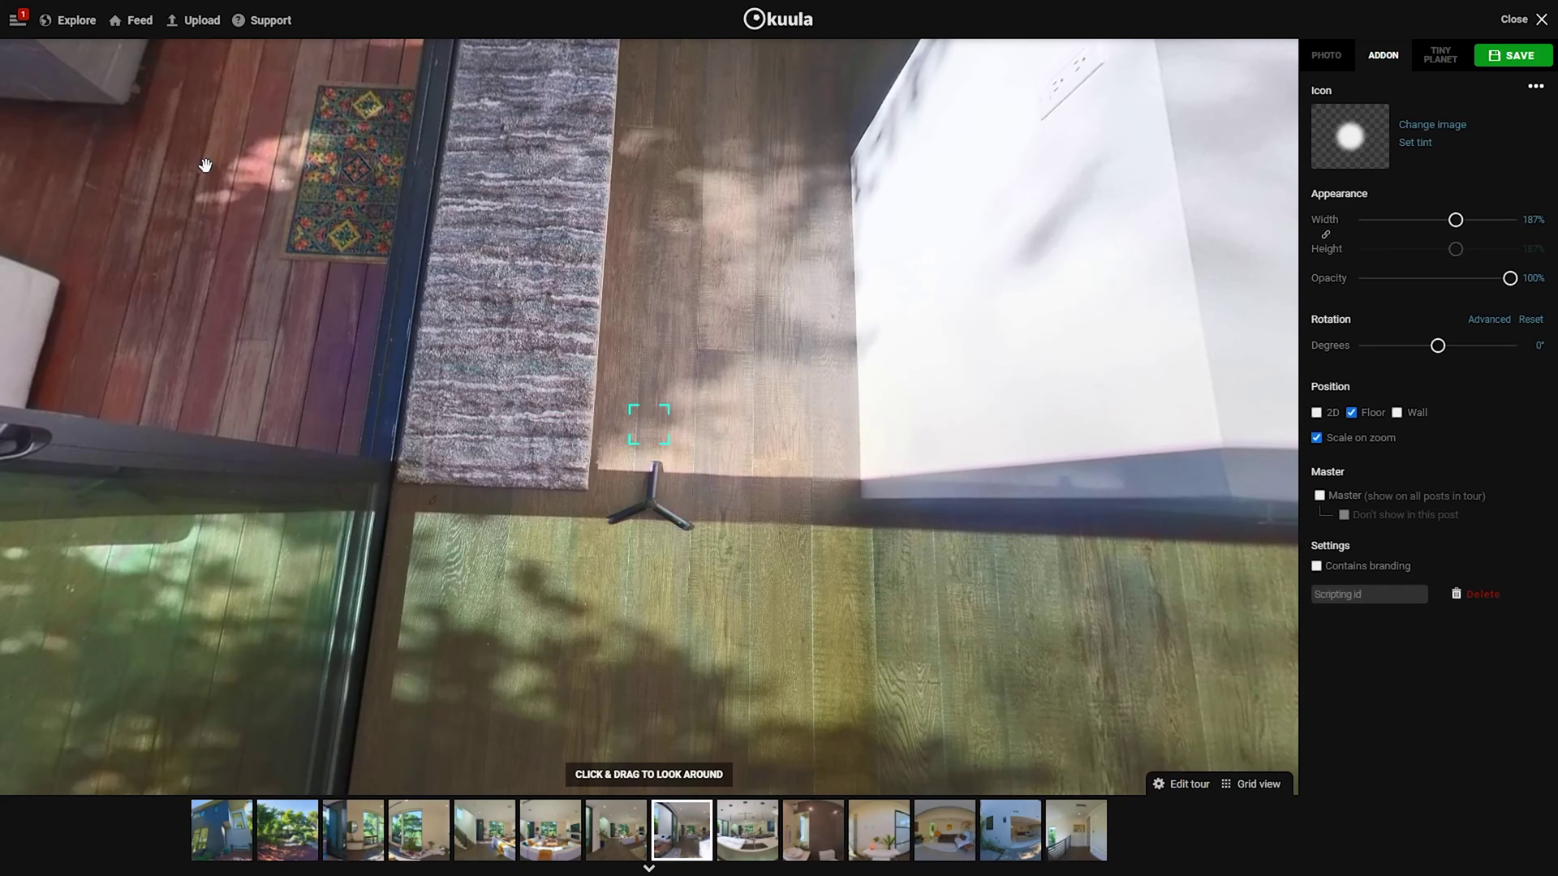
left_click_drag(654, 503, 654, 507)
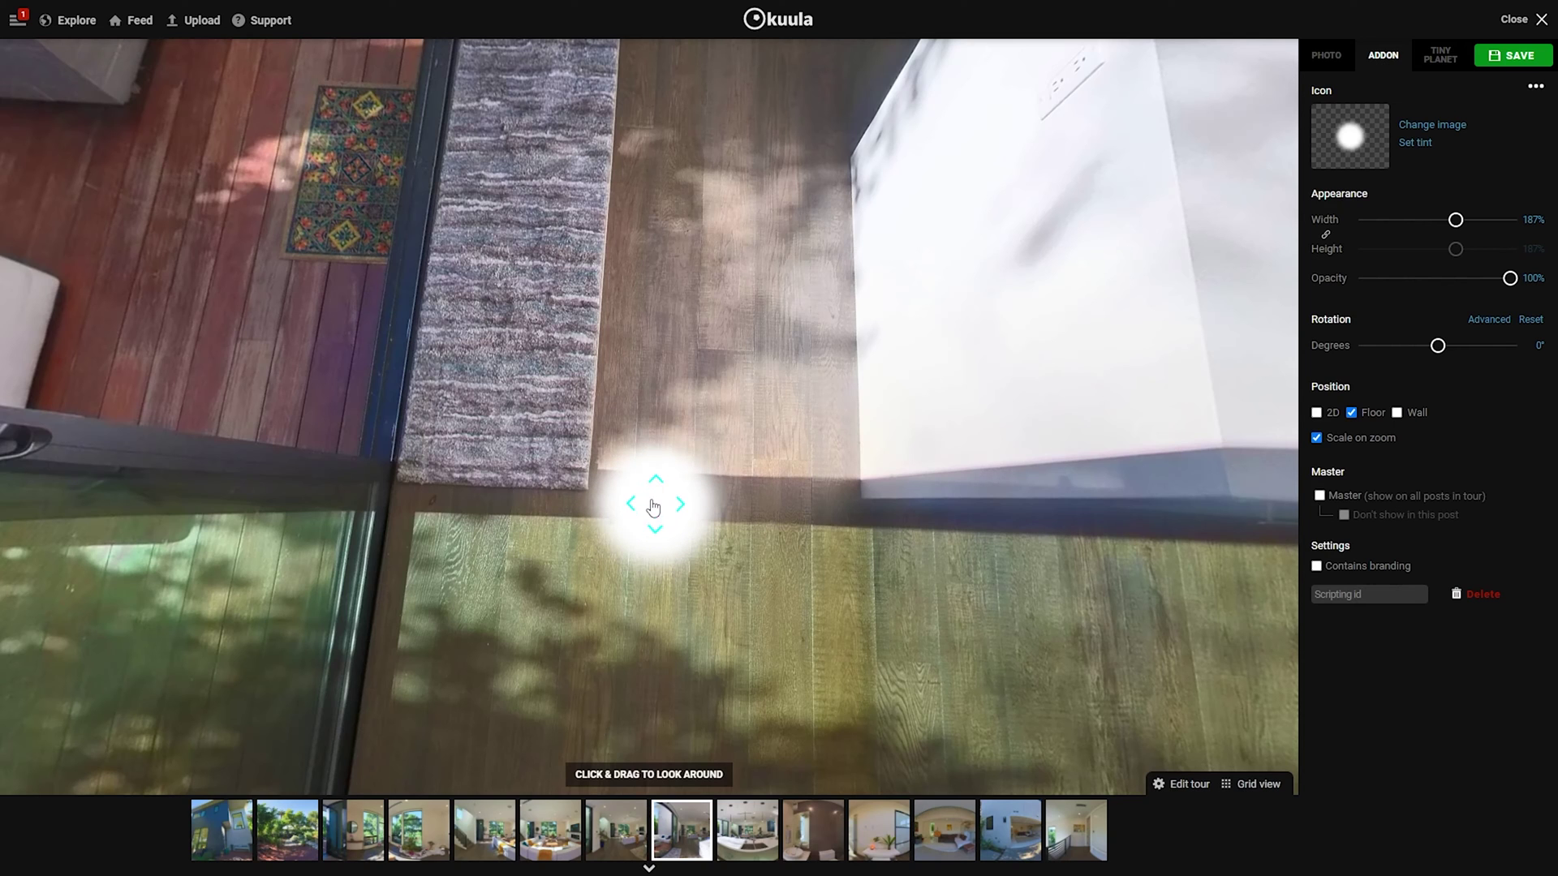
Step: Tint the glow grey, widen it to 212%, and make it a master on all posts
left_click(1422, 146)
left_click(567, 394)
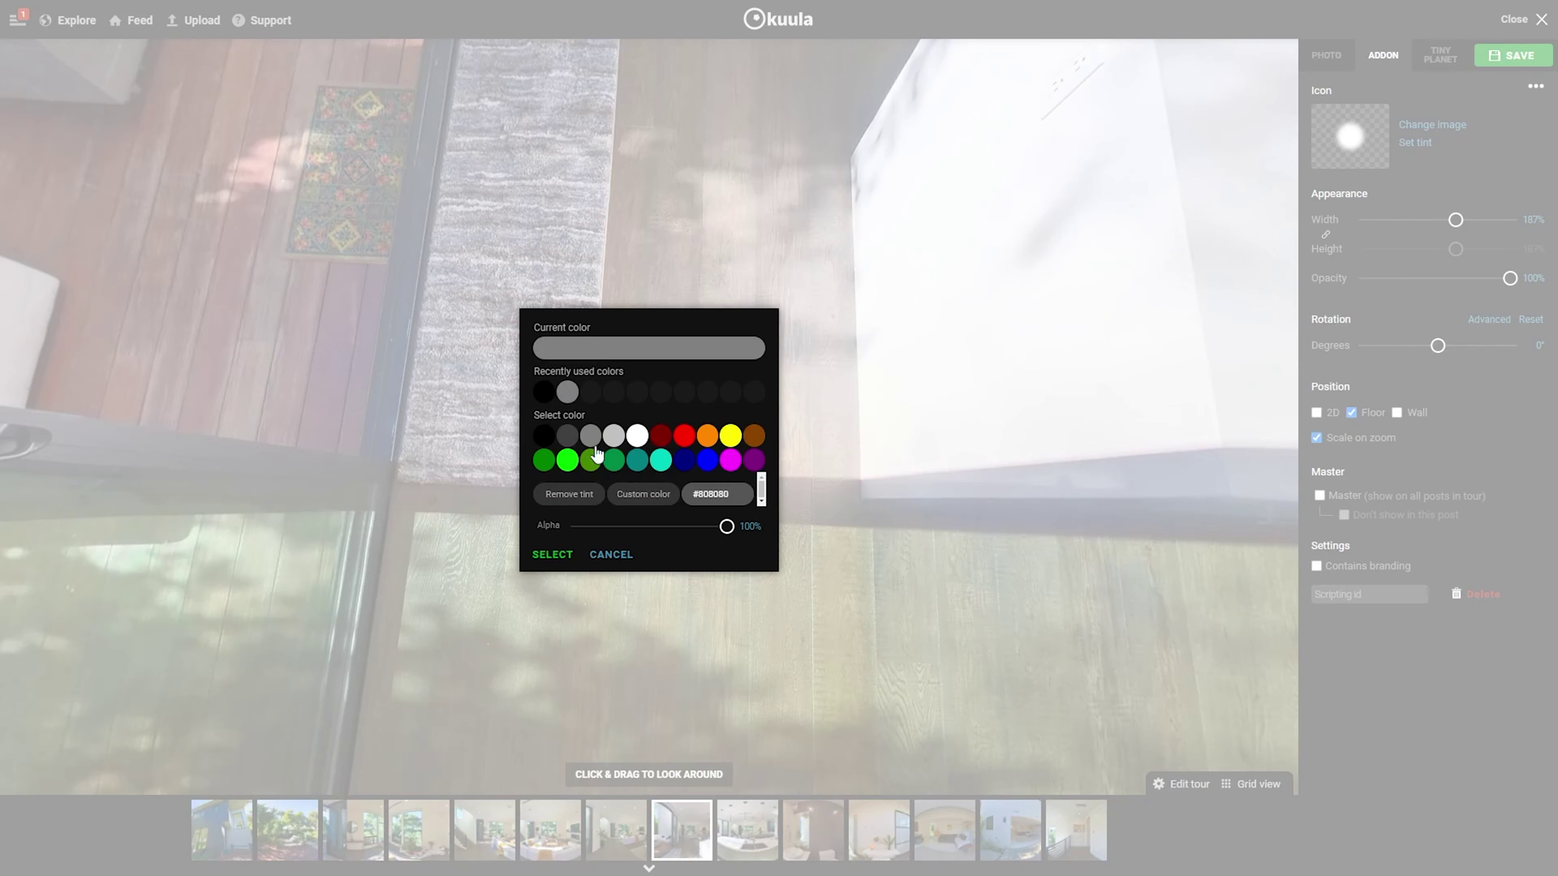
left_click(553, 555)
left_click_drag(1451, 226, 1471, 229)
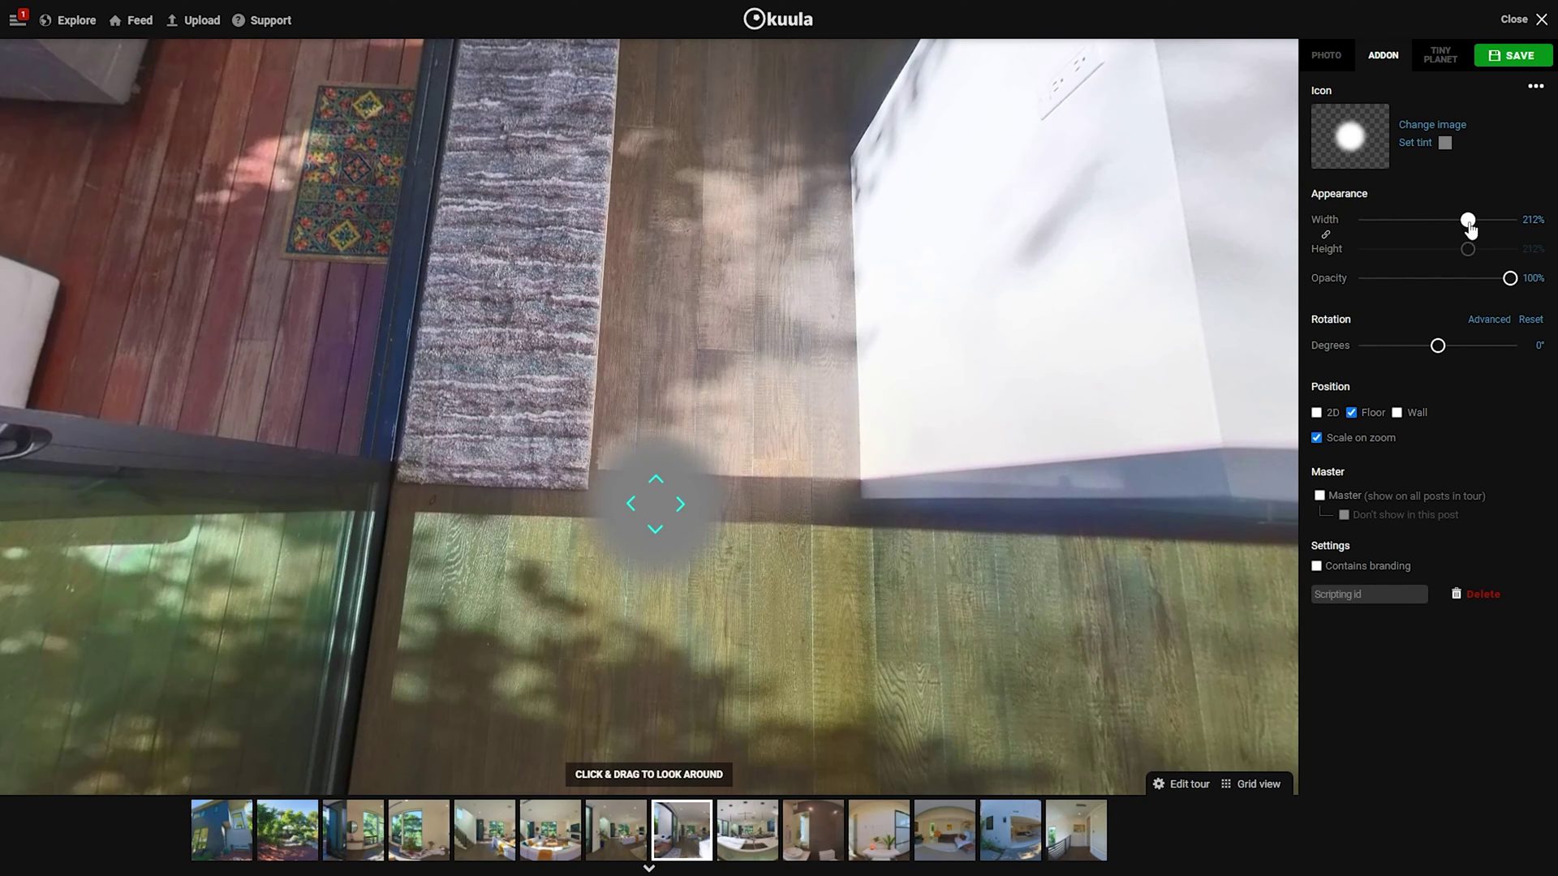
left_click_drag(829, 439, 625, 478)
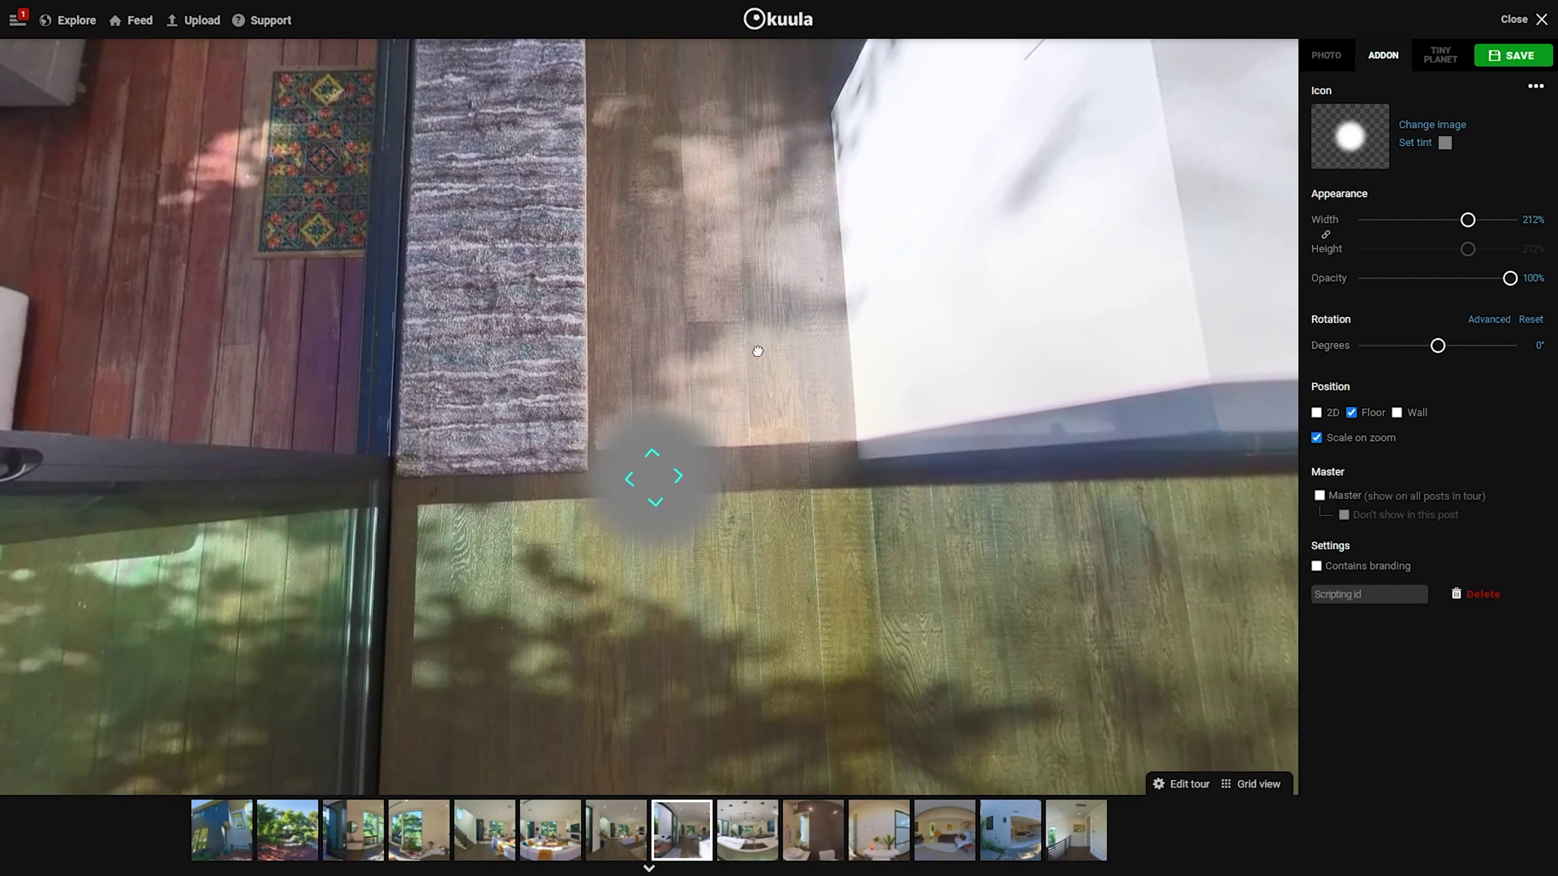
left_click_drag(755, 348, 622, 521)
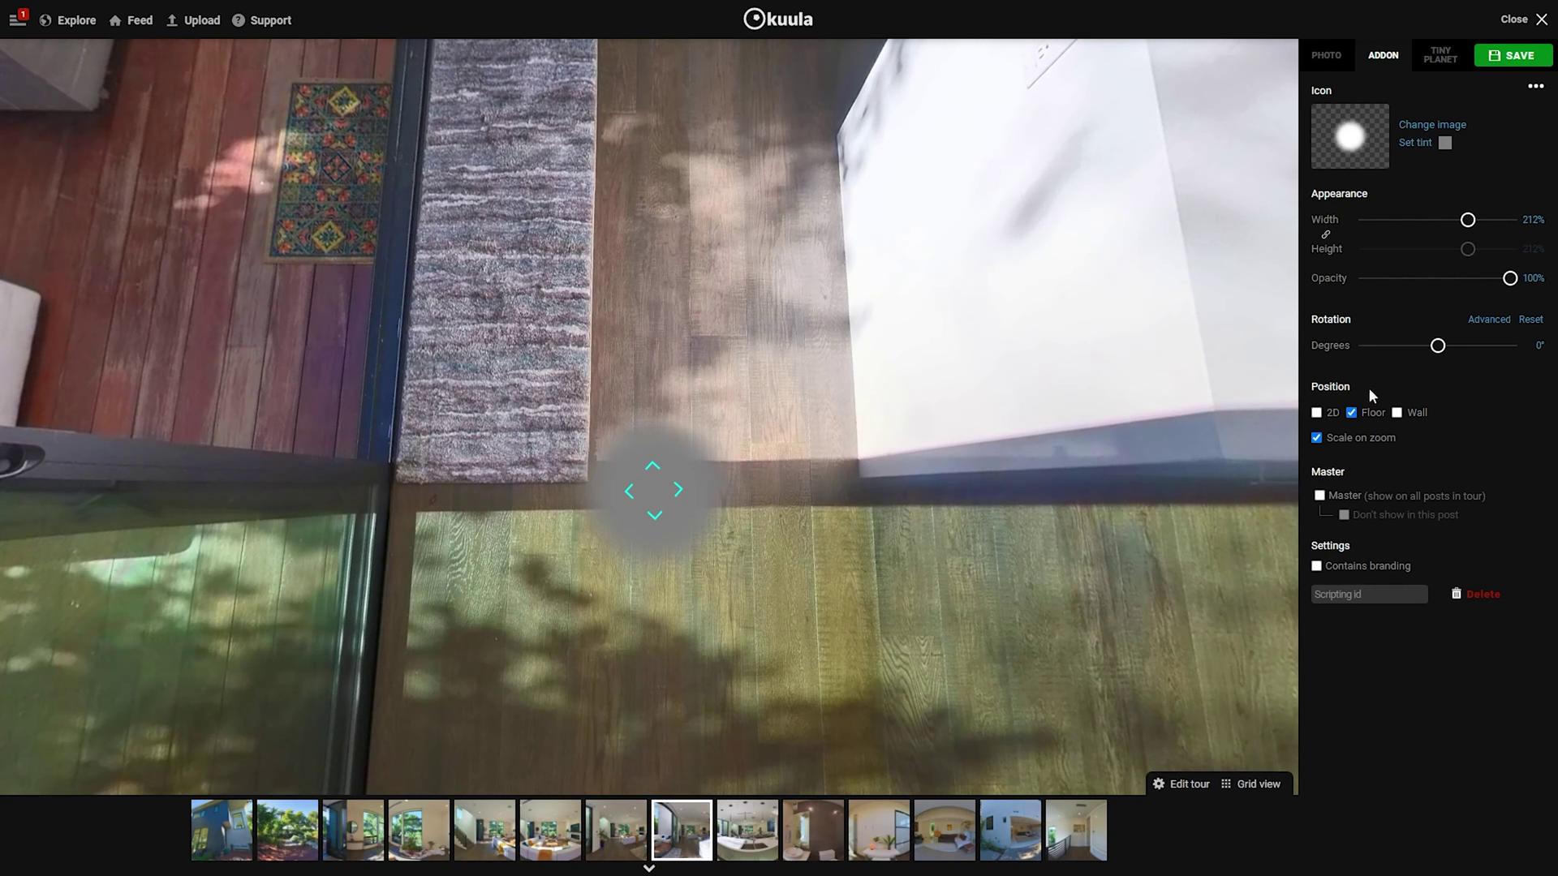
left_click(1319, 496)
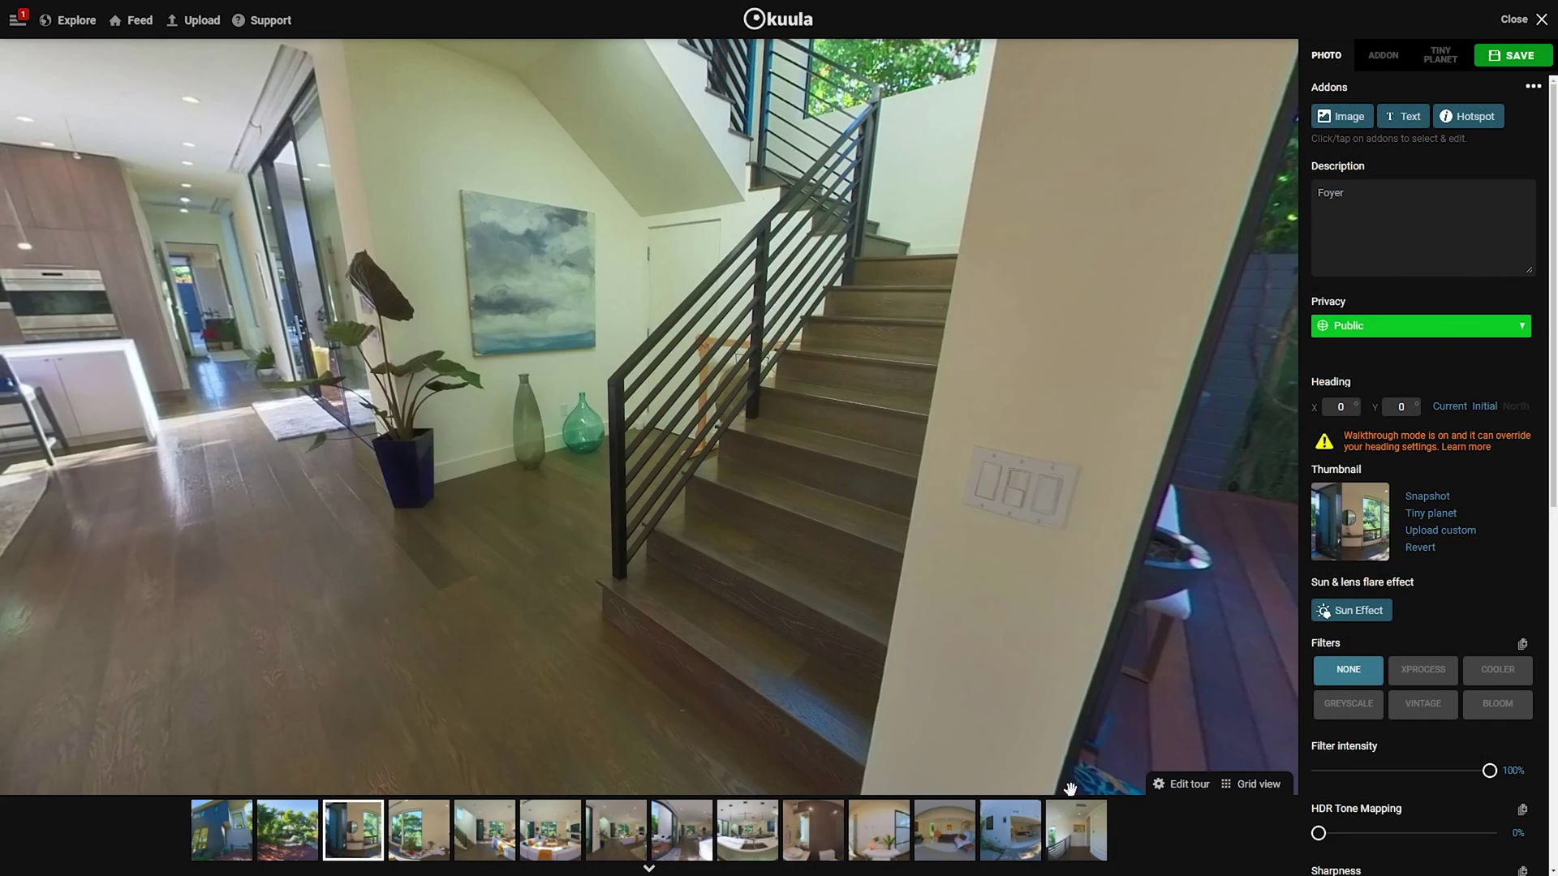
Step: Add a hotspot linking to the 2nd floor post and place it on the stairs
left_click_drag(1075, 829, 792, 546)
left_click_drag(800, 480, 922, 273)
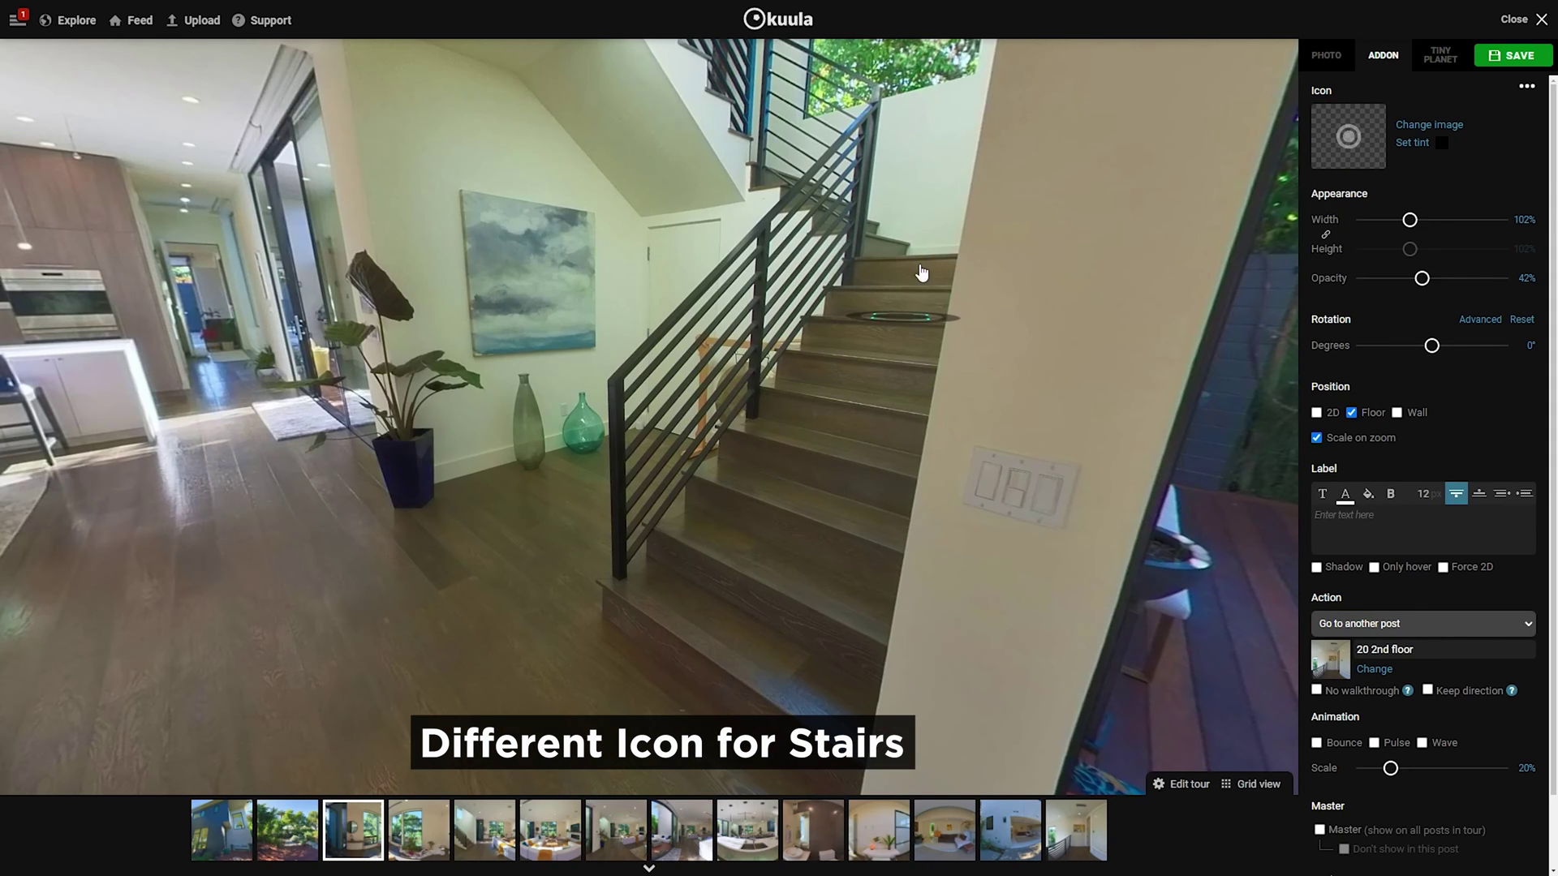
left_click_drag(765, 174, 763, 350)
left_click_drag(839, 398, 752, 639)
Step: Switch the stairs hotspot to the chevron arrow icon and remove its tint
left_click(1430, 128)
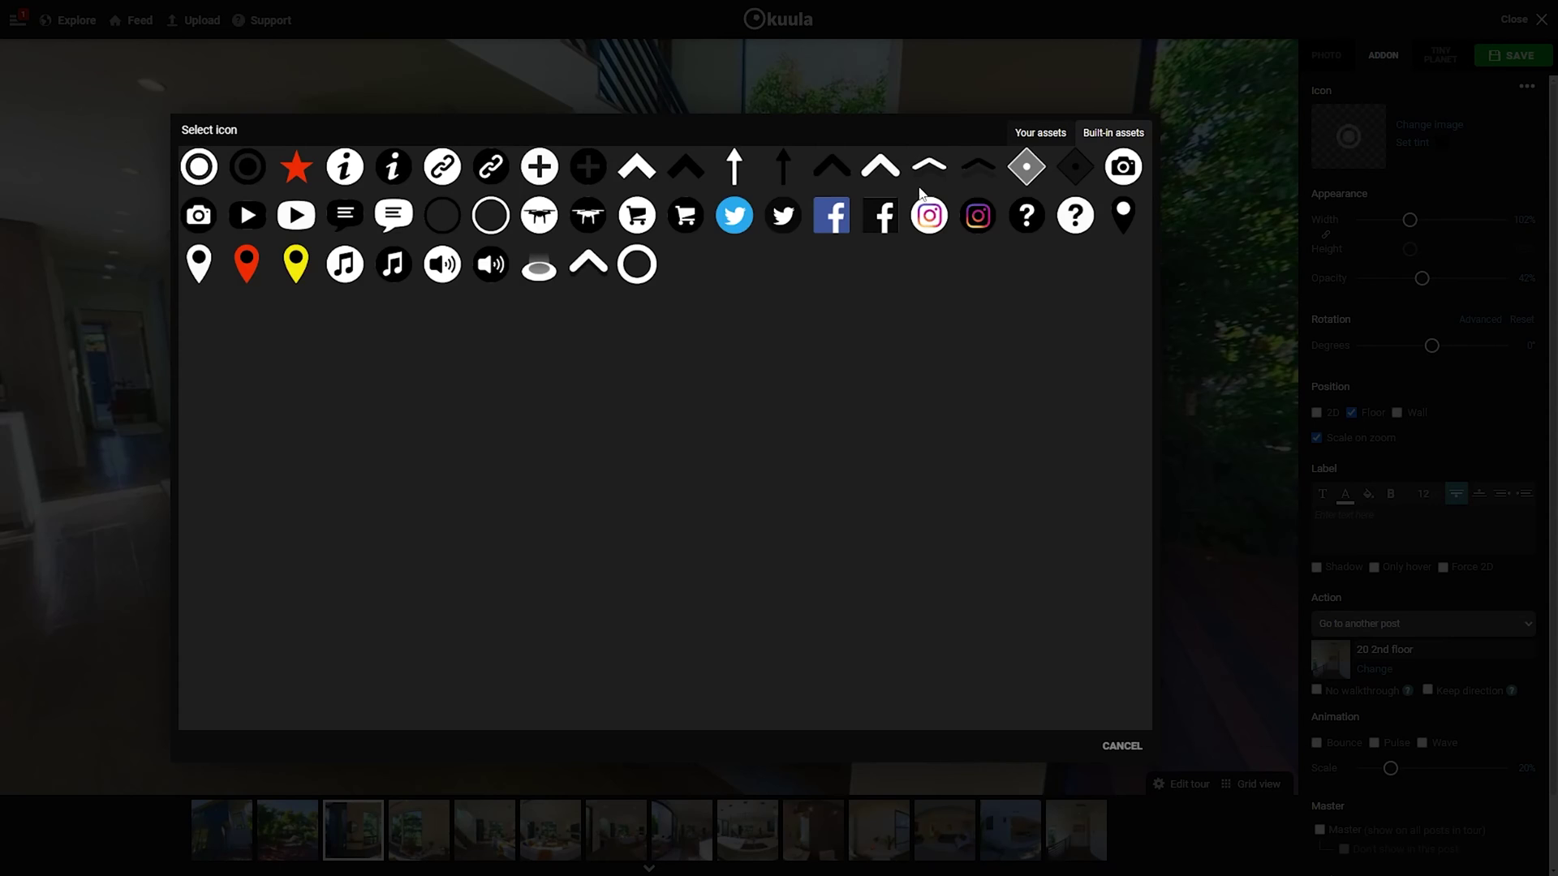
left_click(880, 166)
left_click_drag(763, 635, 780, 543)
left_click(1412, 142)
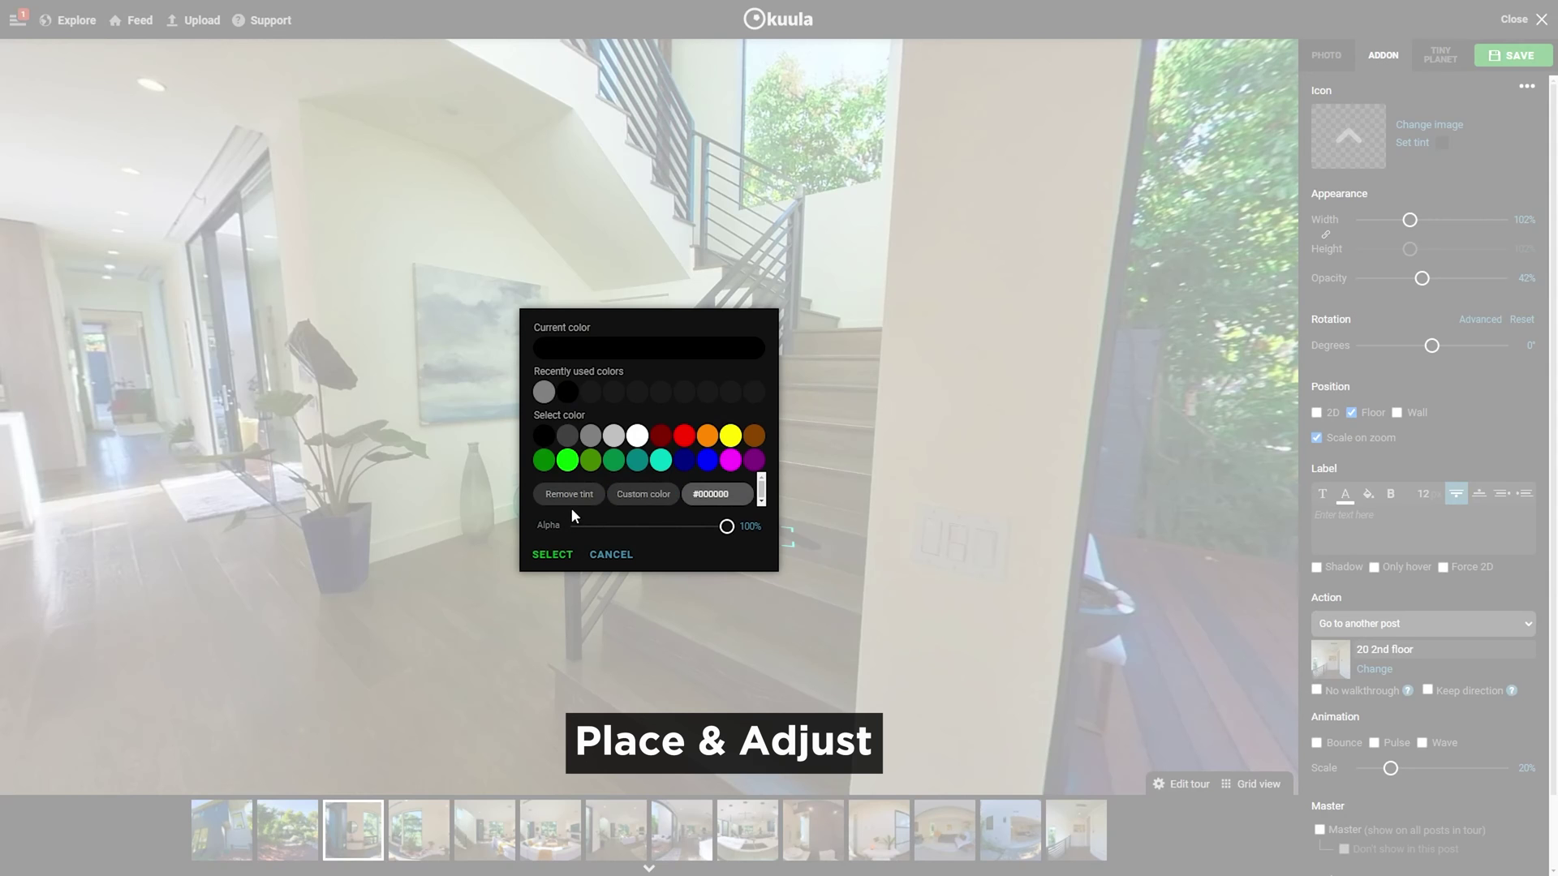
left_click(568, 495)
left_click(552, 554)
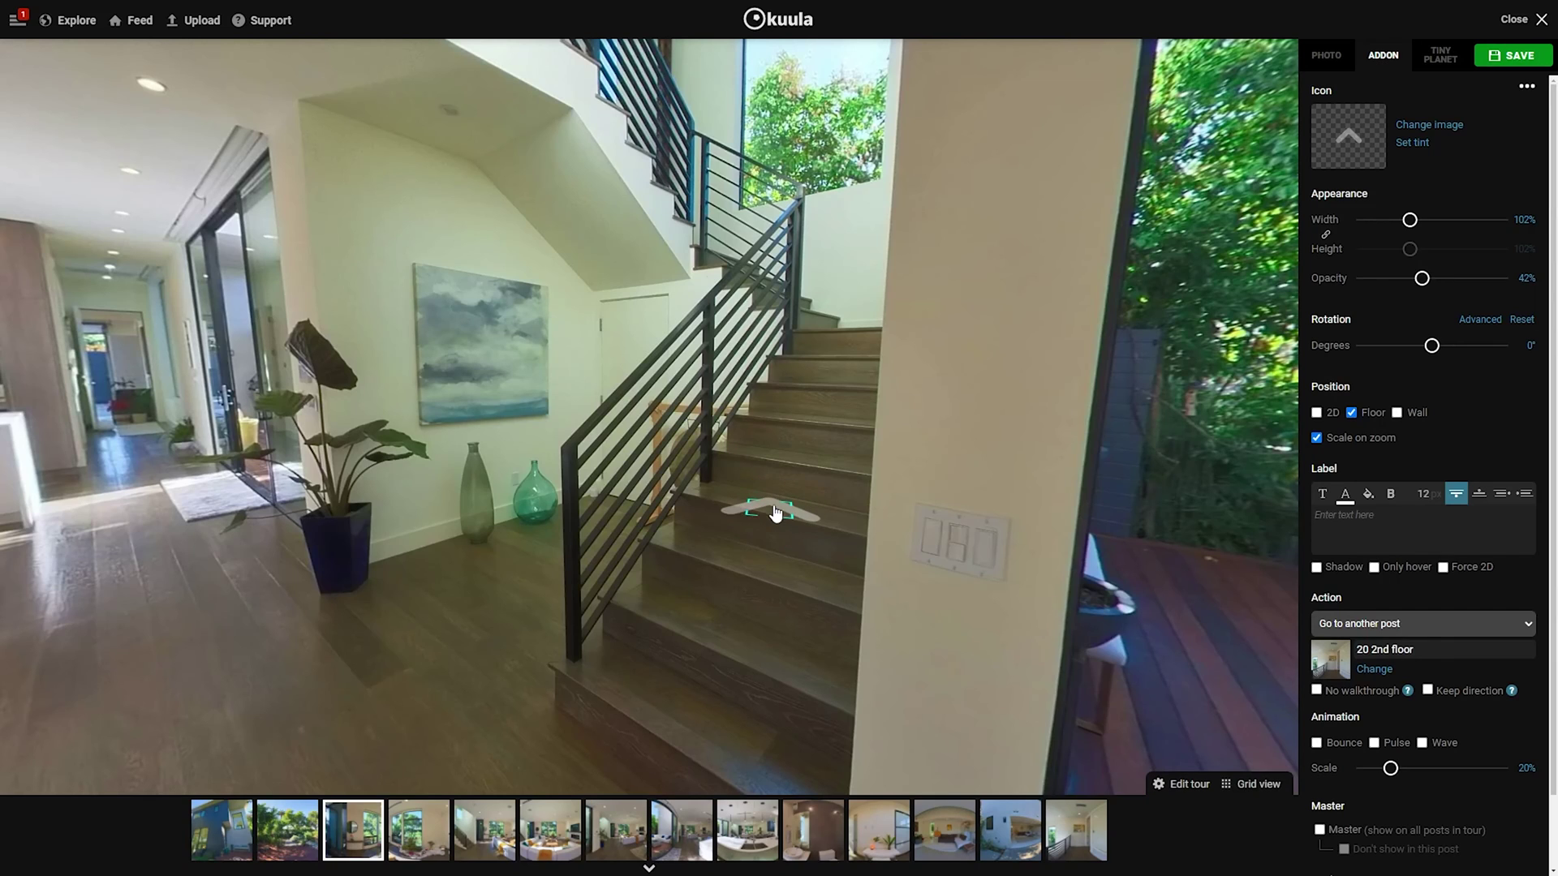
Step: Stand the chevron arrow upright as a Wall hotspot, slightly higher on the stairs
left_click(1397, 414)
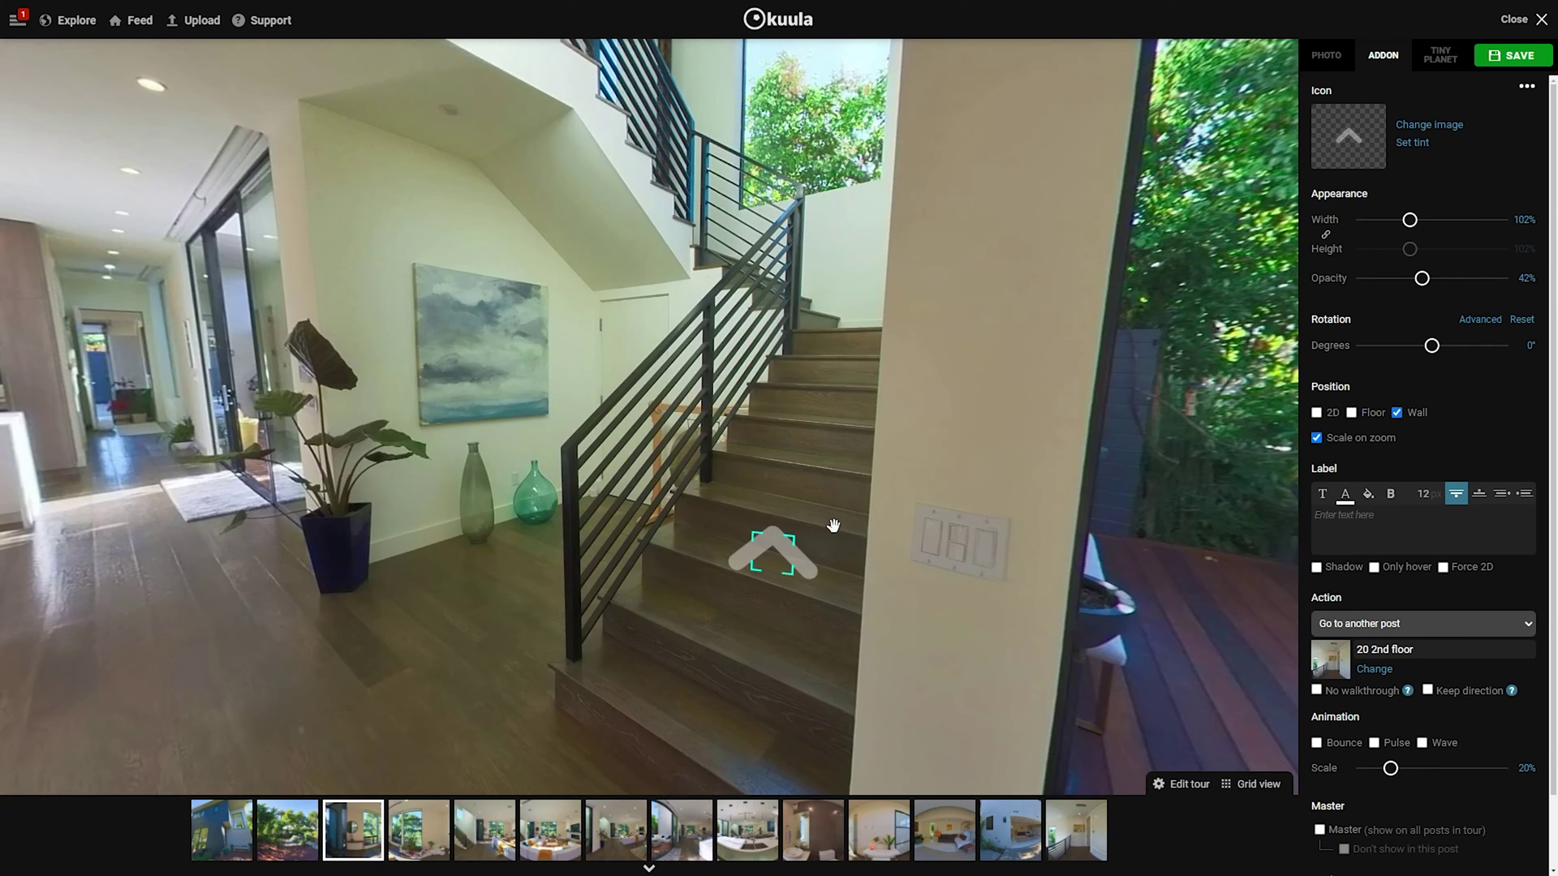
left_click_drag(769, 559, 775, 519)
left_click(1366, 529)
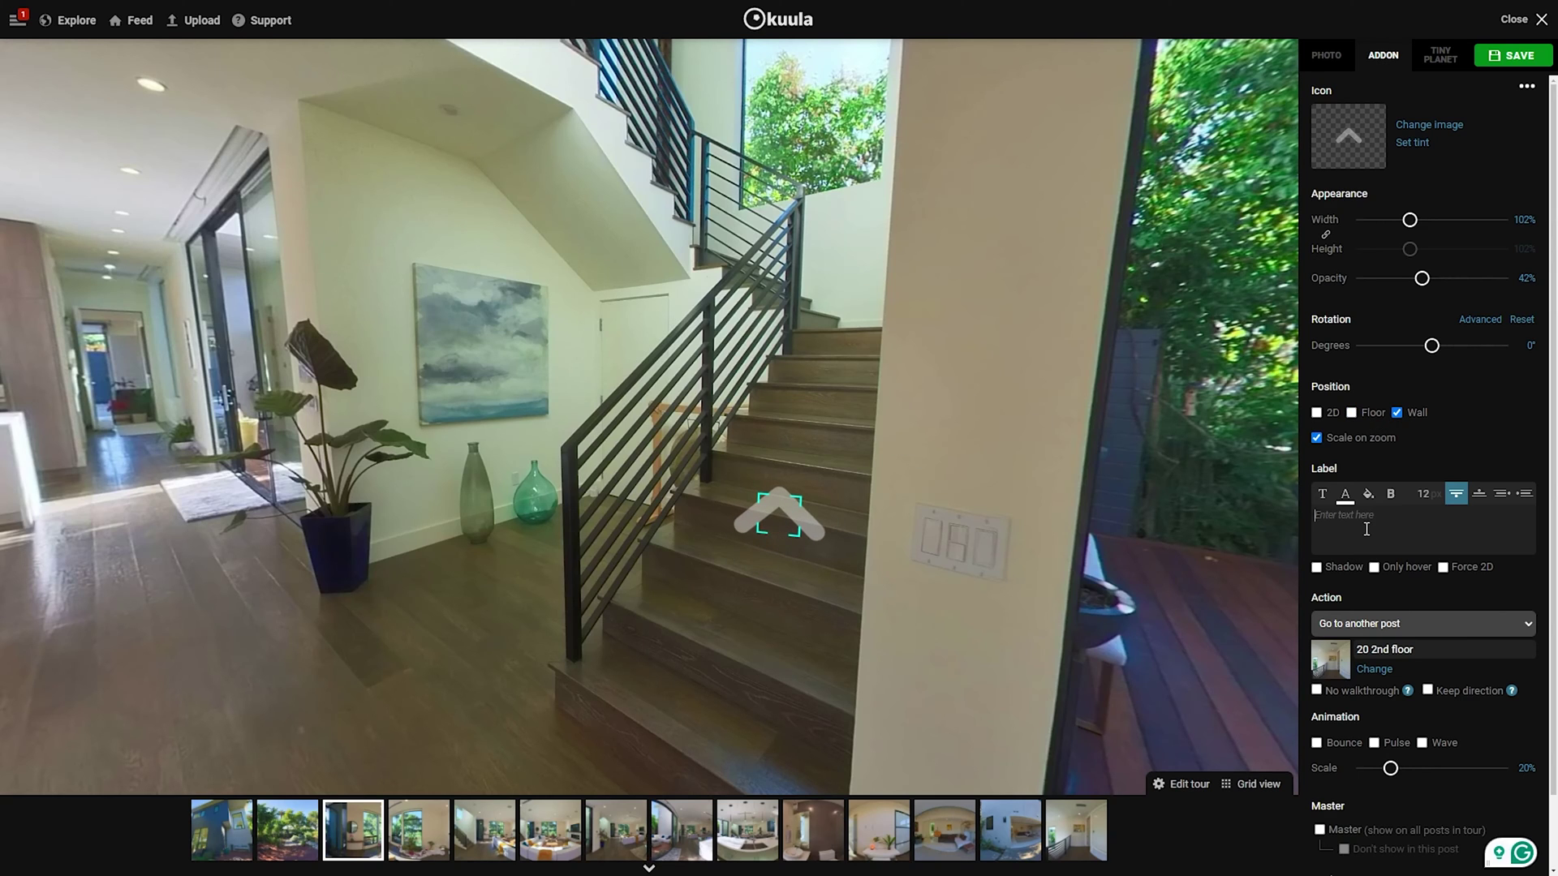
Step: Label the stairs arrow '2nd Floor' and rotate it -26° on Y with Advanced rotation
type("2nd Floor")
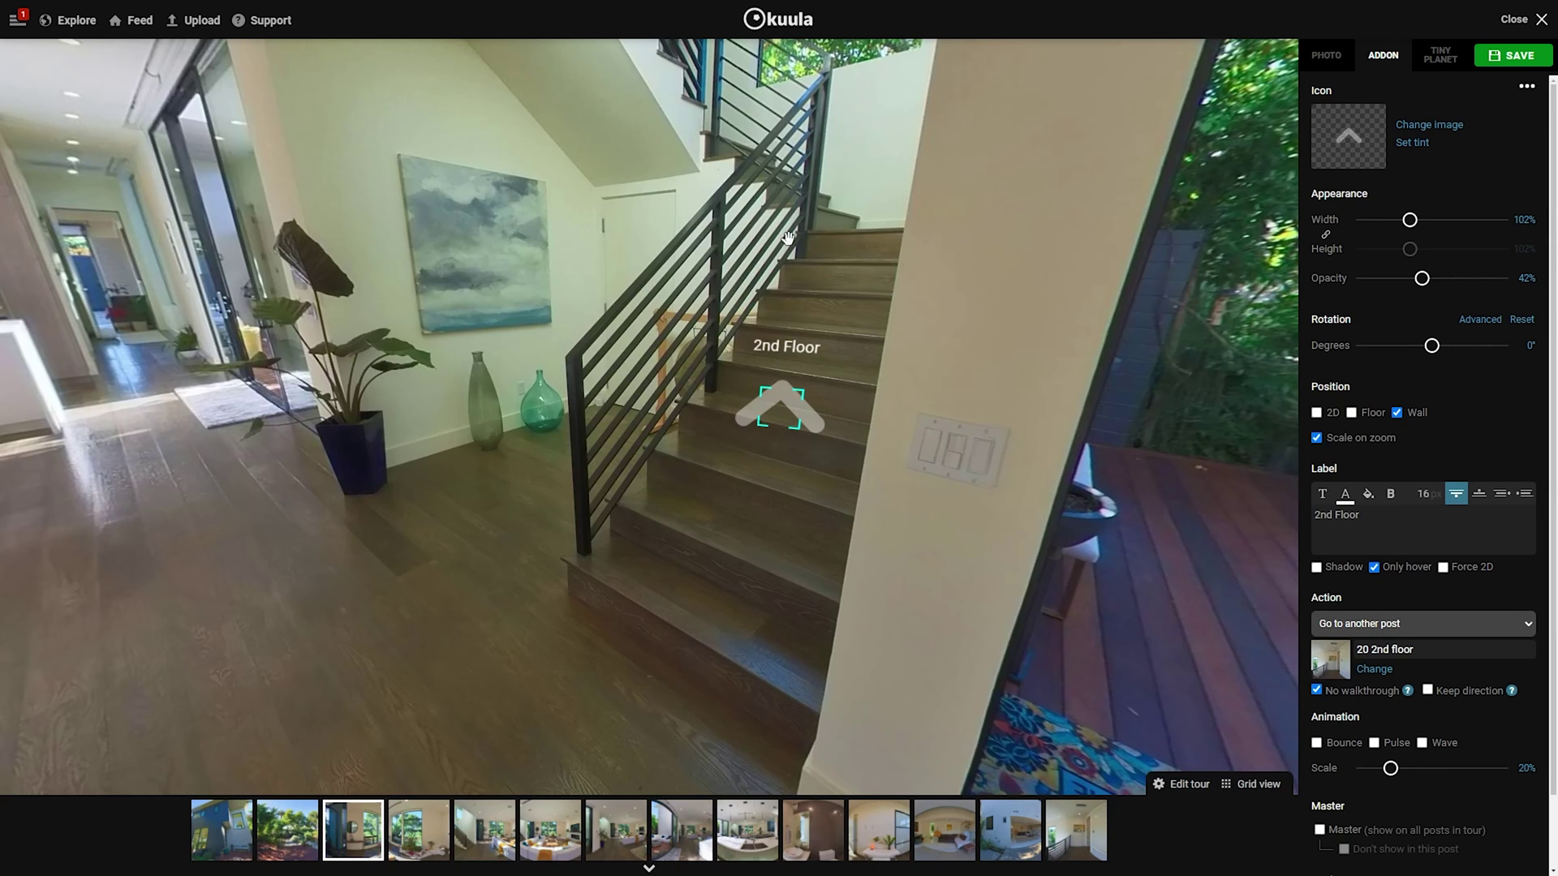
left_click(1475, 323)
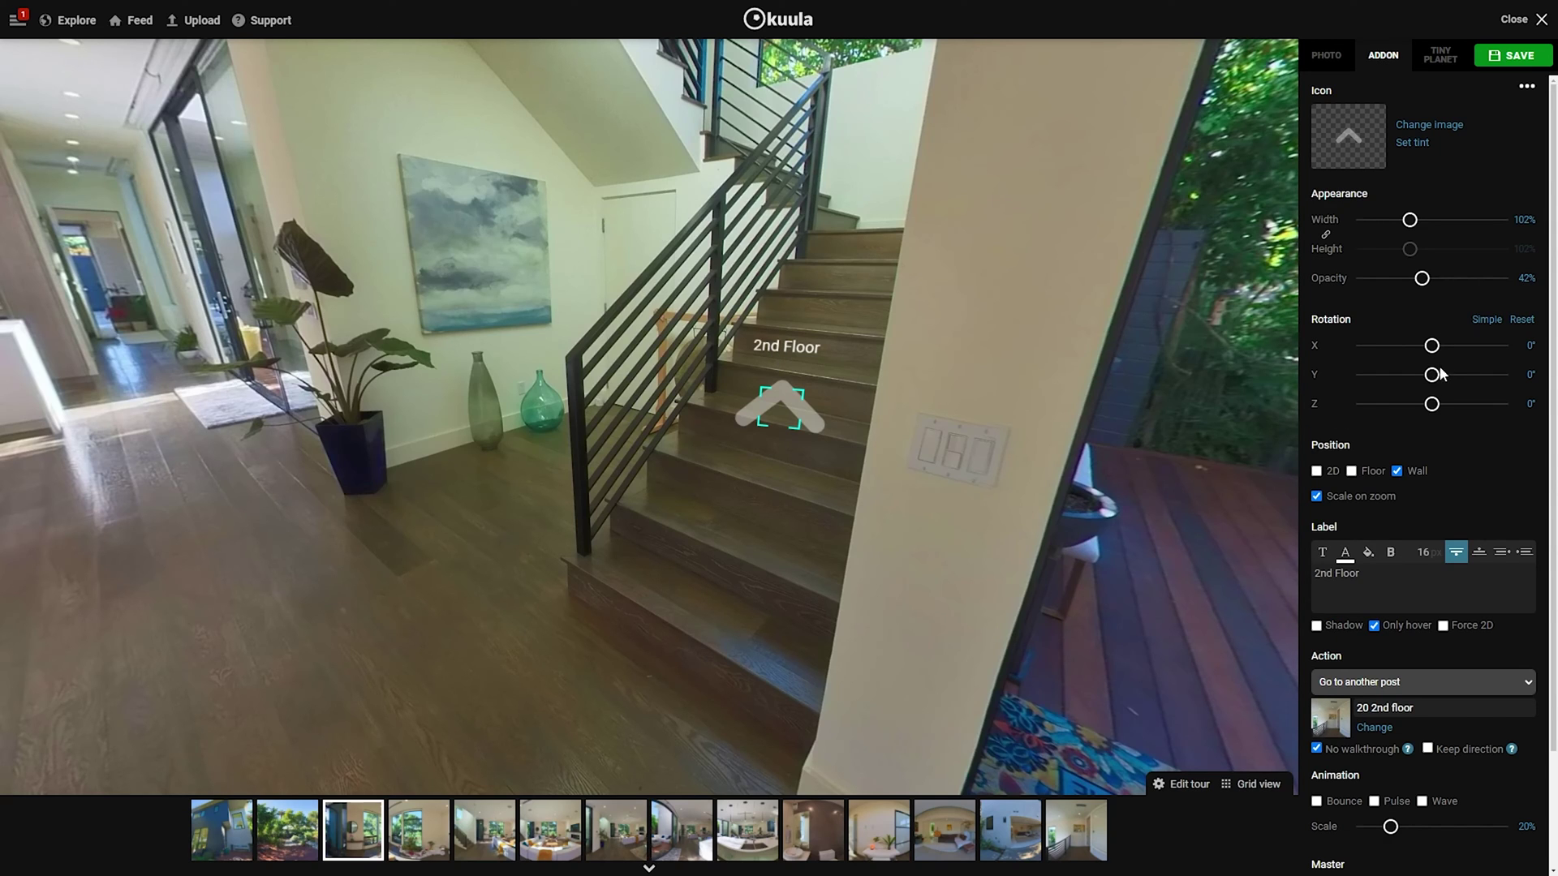
mouse_move(1433, 380)
left_mouse_down()
mouse_move(1409, 382)
mouse_move(1414, 394)
left_mouse_up()
Step: Nudge the arrow slightly higher, save the post, and go to the 20 2nd floor scene
mouse_move(790, 414)
left_mouse_down()
mouse_move(790, 382)
mouse_move(791, 423)
mouse_move(791, 408)
left_mouse_up()
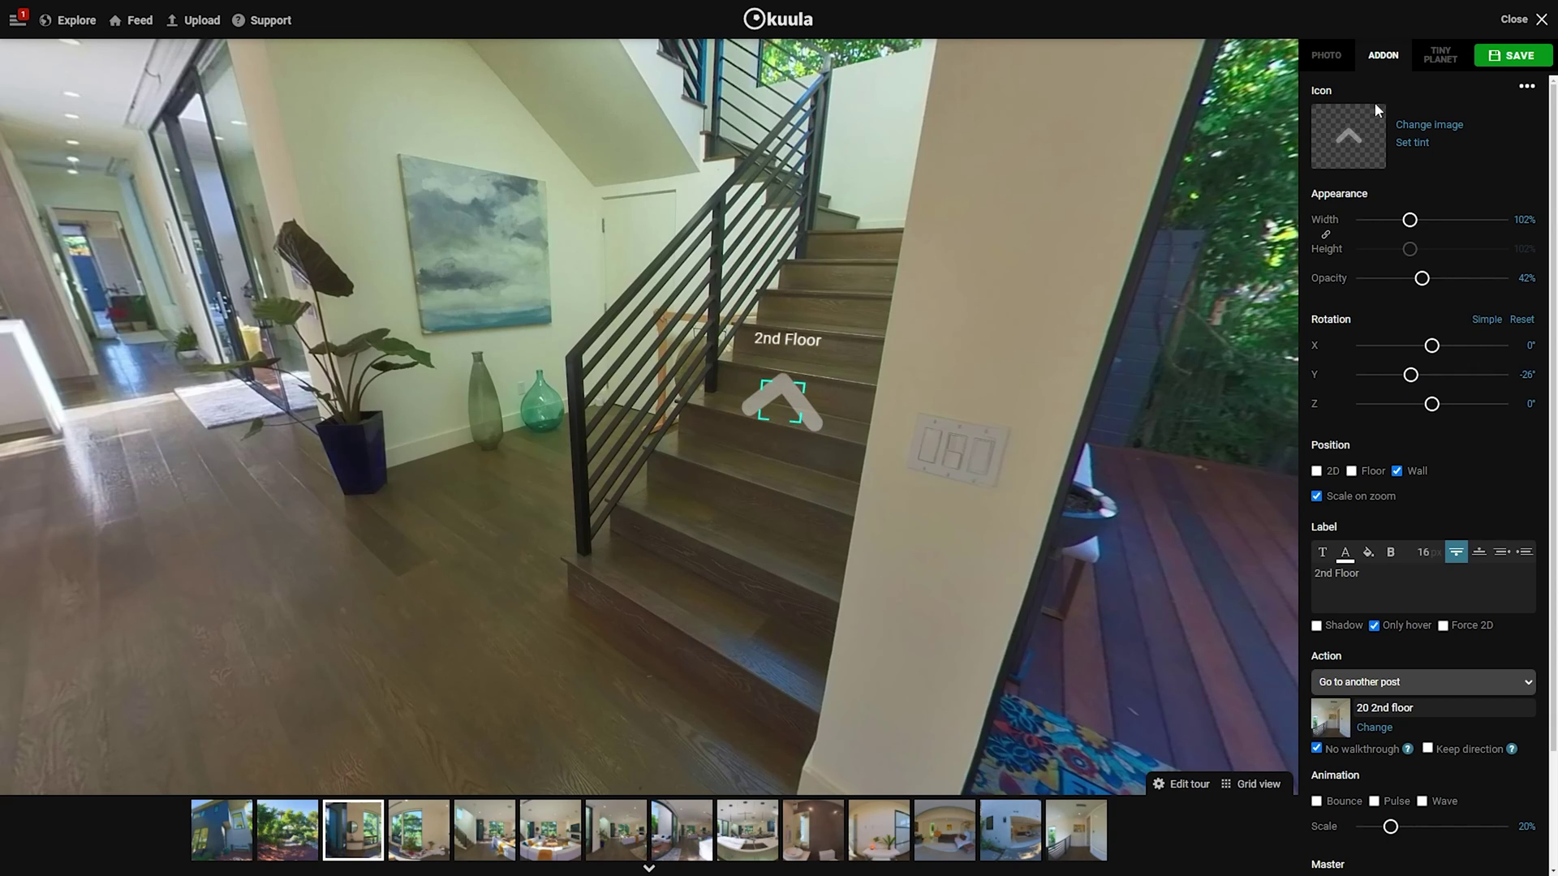
left_click(1505, 59)
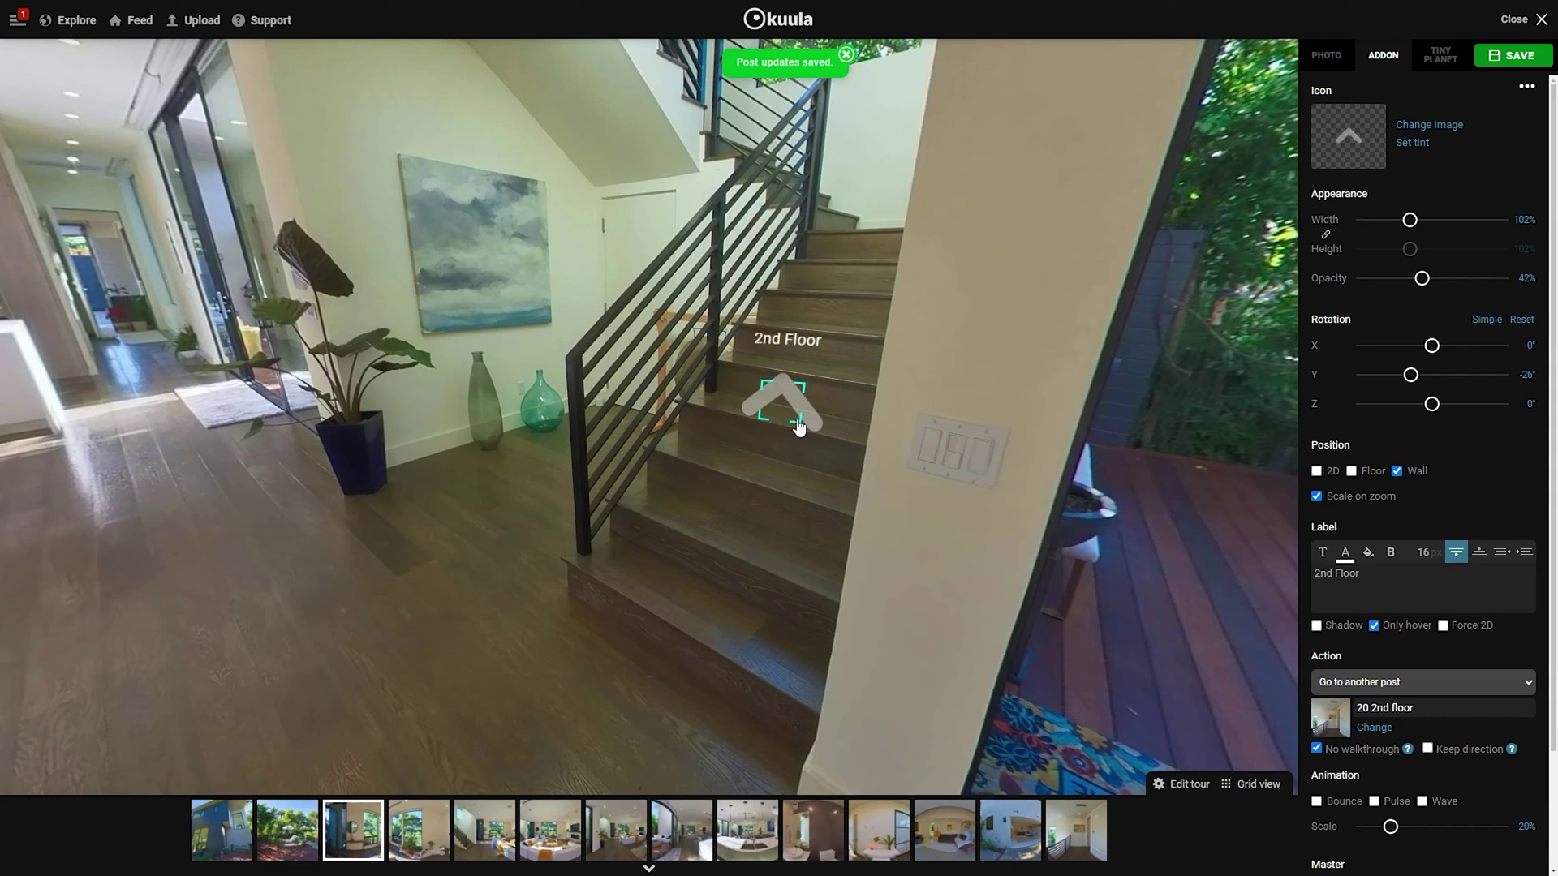
left_click(1072, 835)
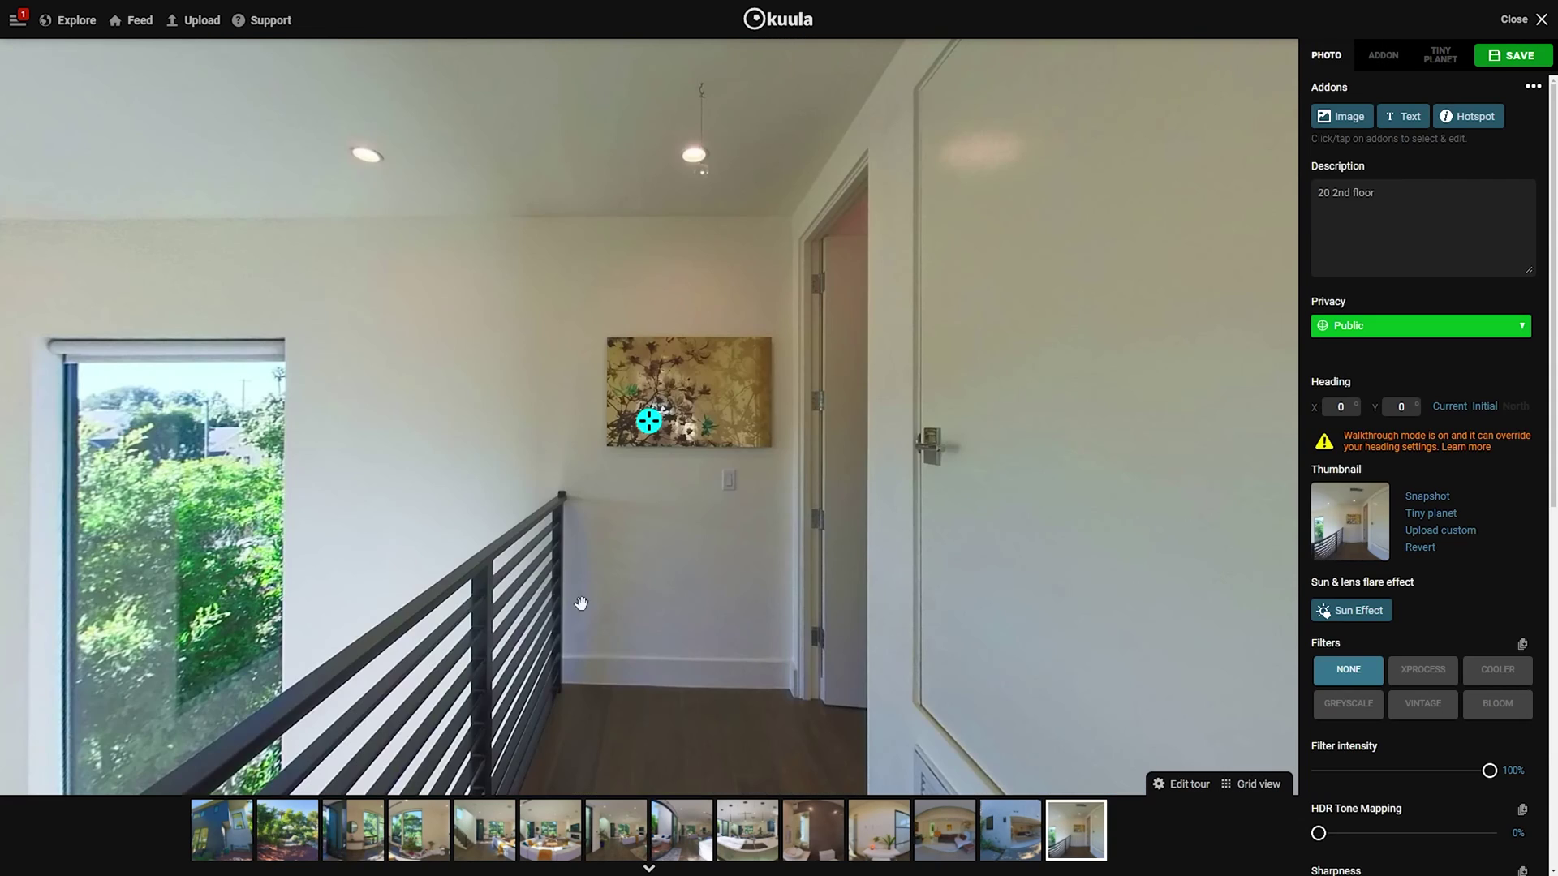
Step: Set the 2nd floor starting heading down the hallway and use that view as its thumbnail
left_click_drag(536, 586, 920, 515)
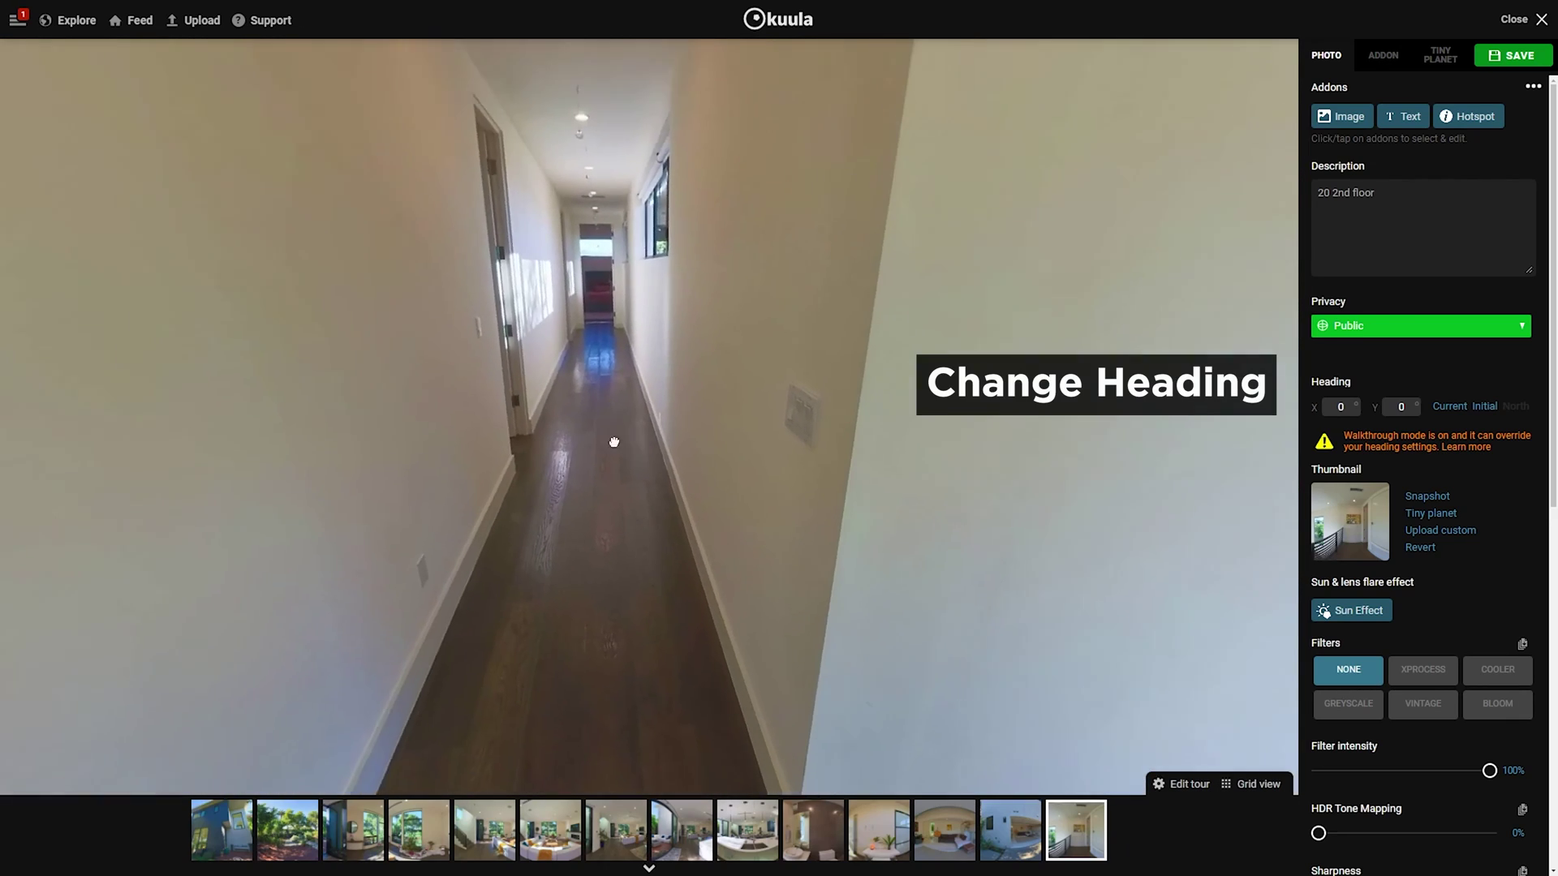
left_click_drag(611, 441, 647, 483)
left_click_drag(623, 488, 660, 446)
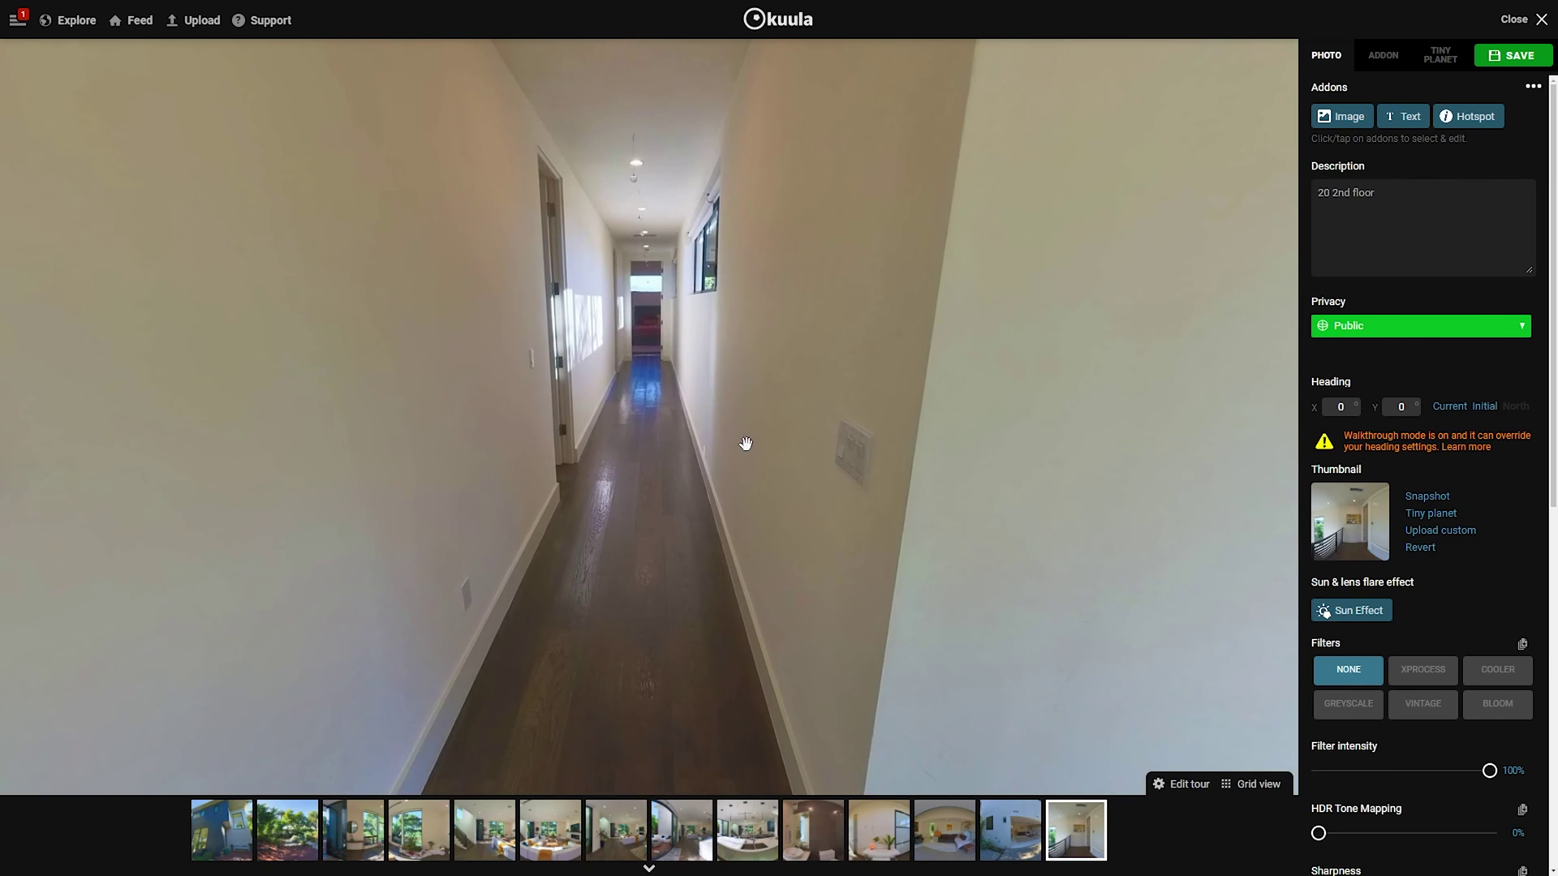
left_click(1435, 409)
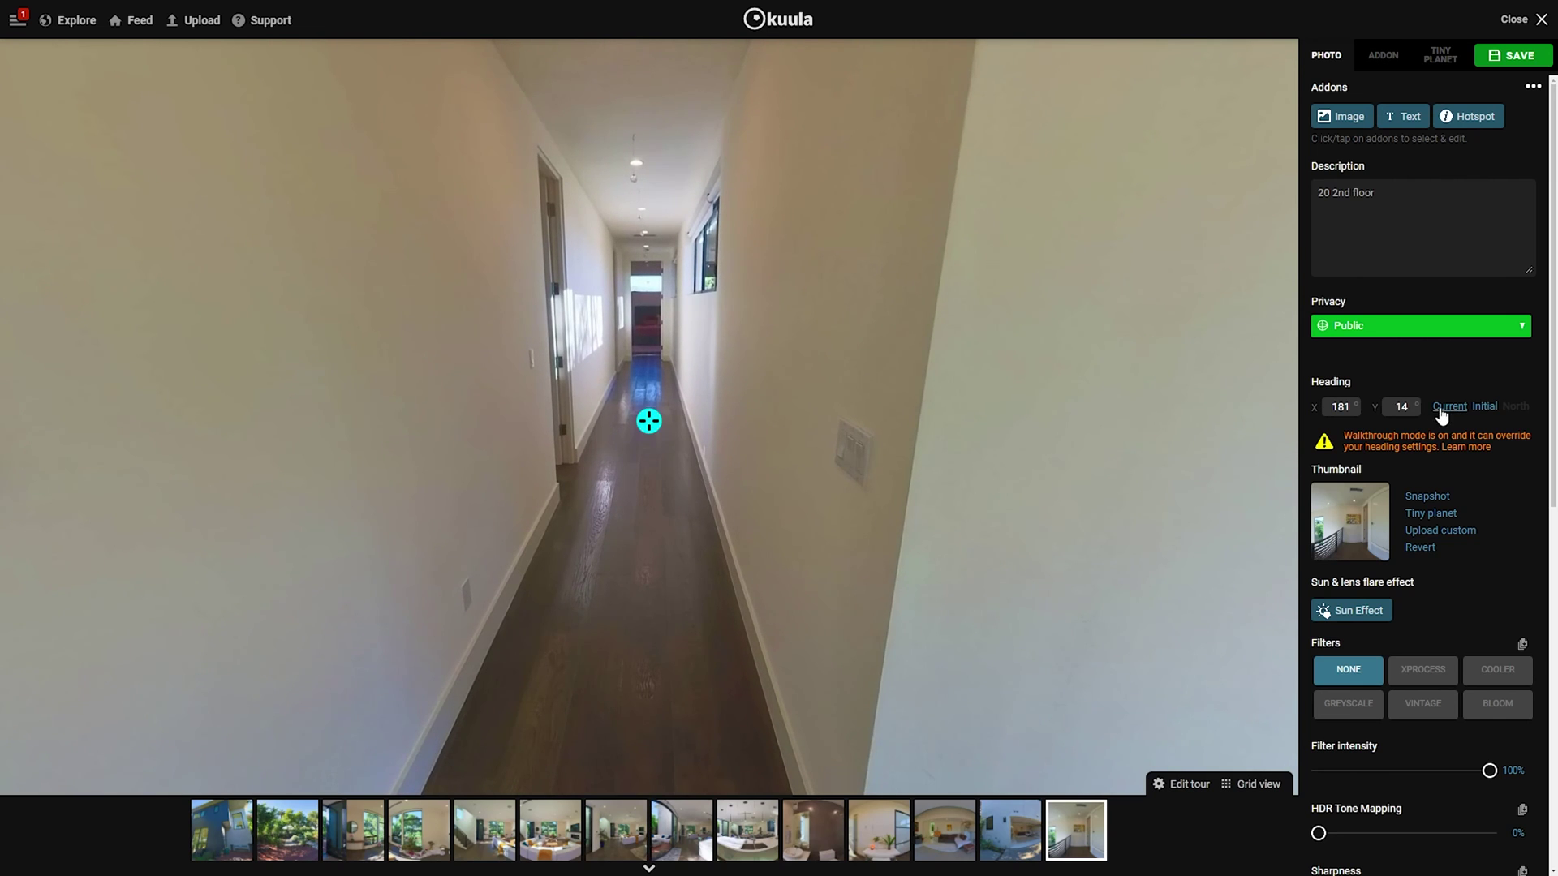
left_click(1408, 496)
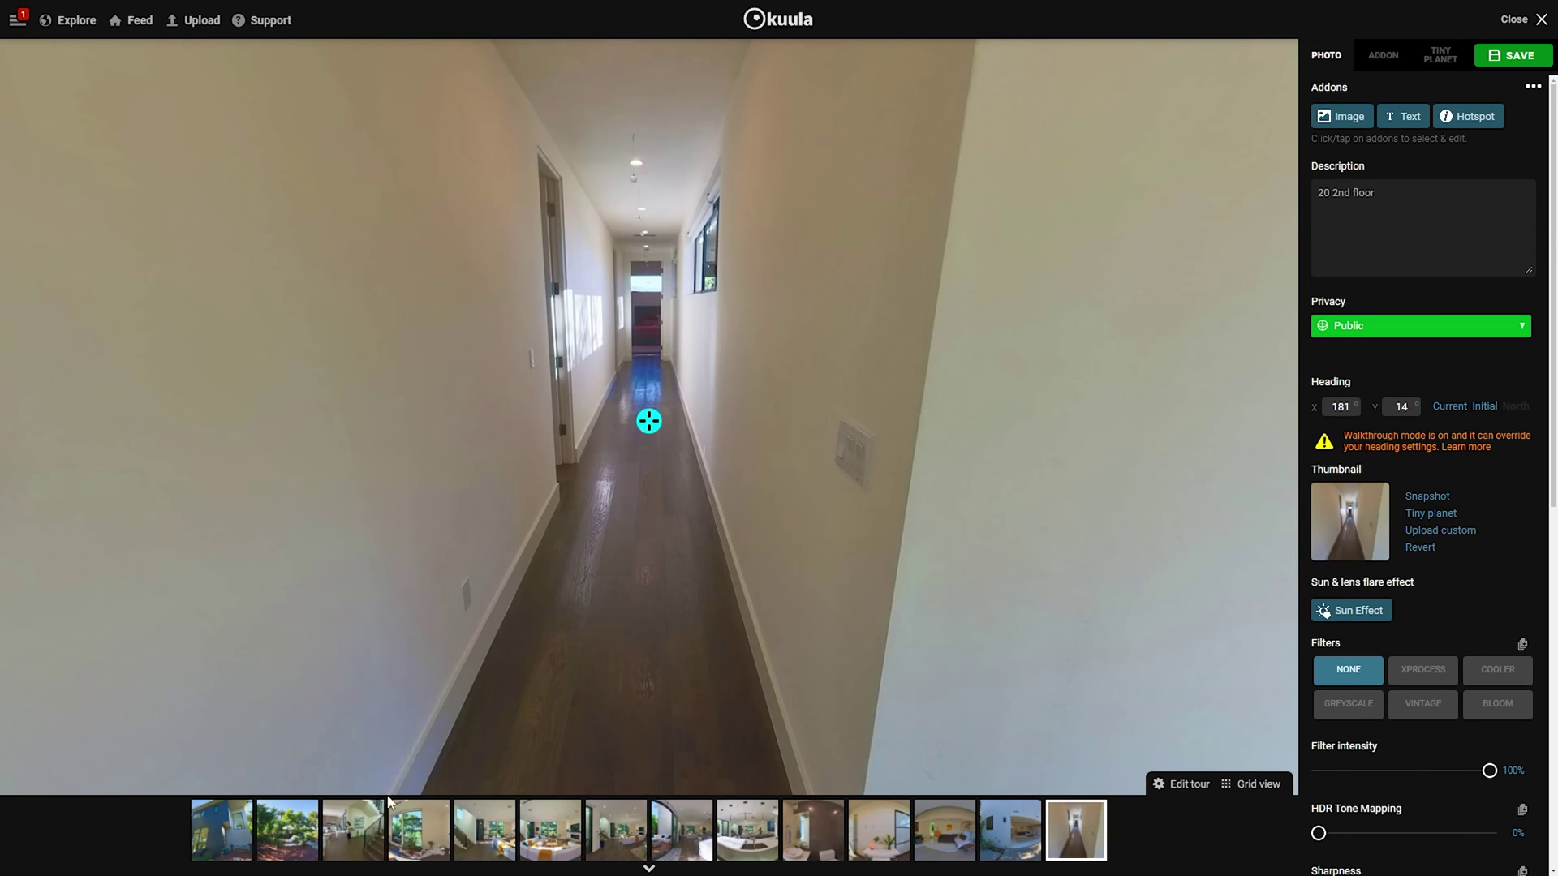
Step: Preview the tour from the Foyer, following the 2nd Floor stairs arrow to the hallway
left_click(353, 823)
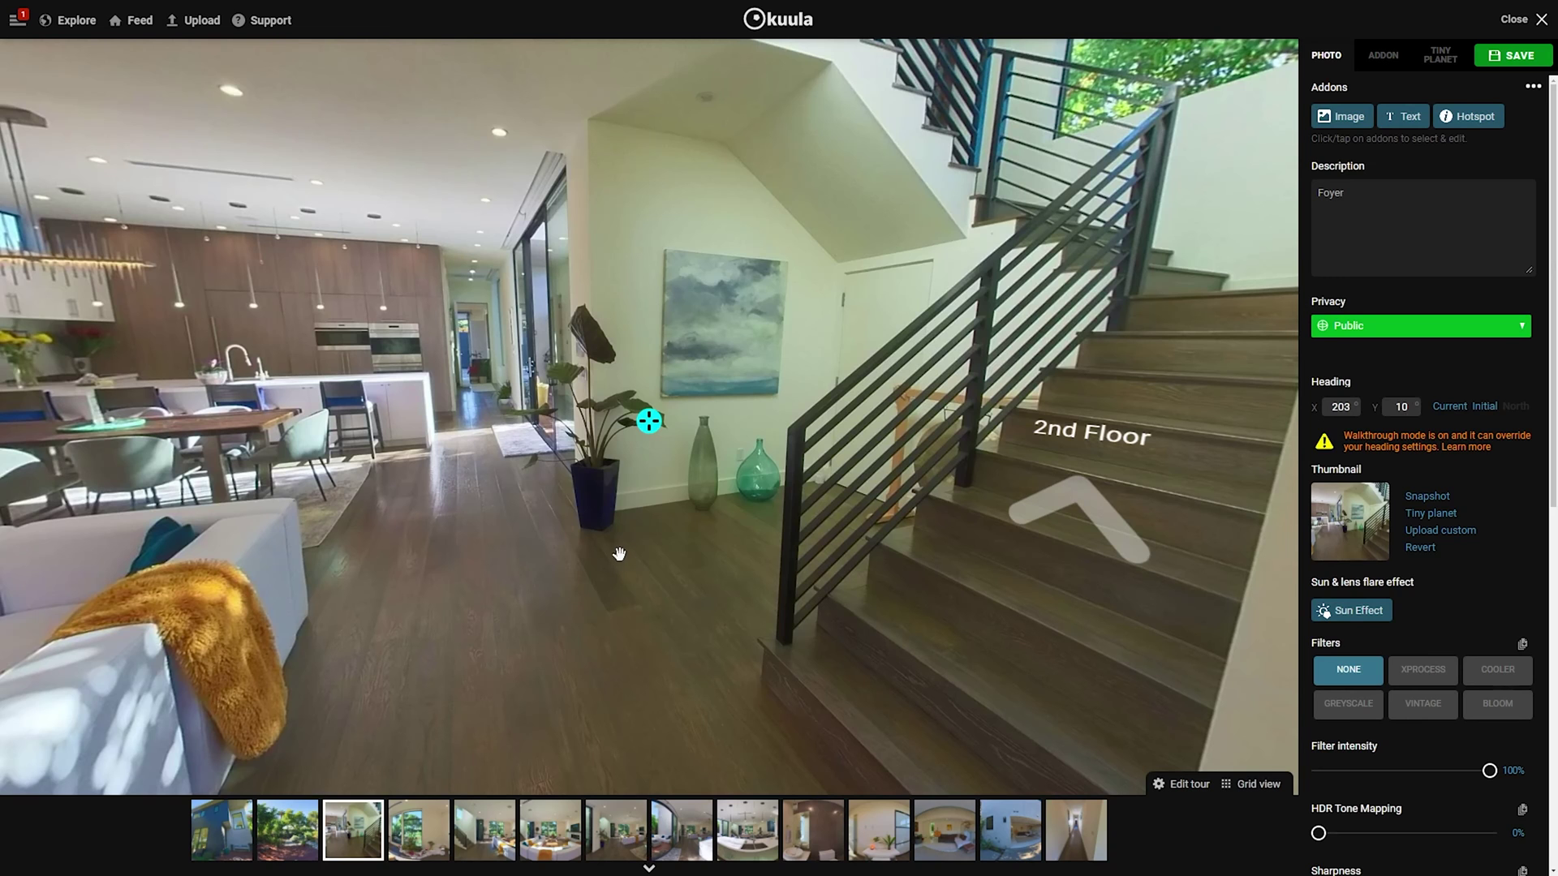
left_click(1071, 532)
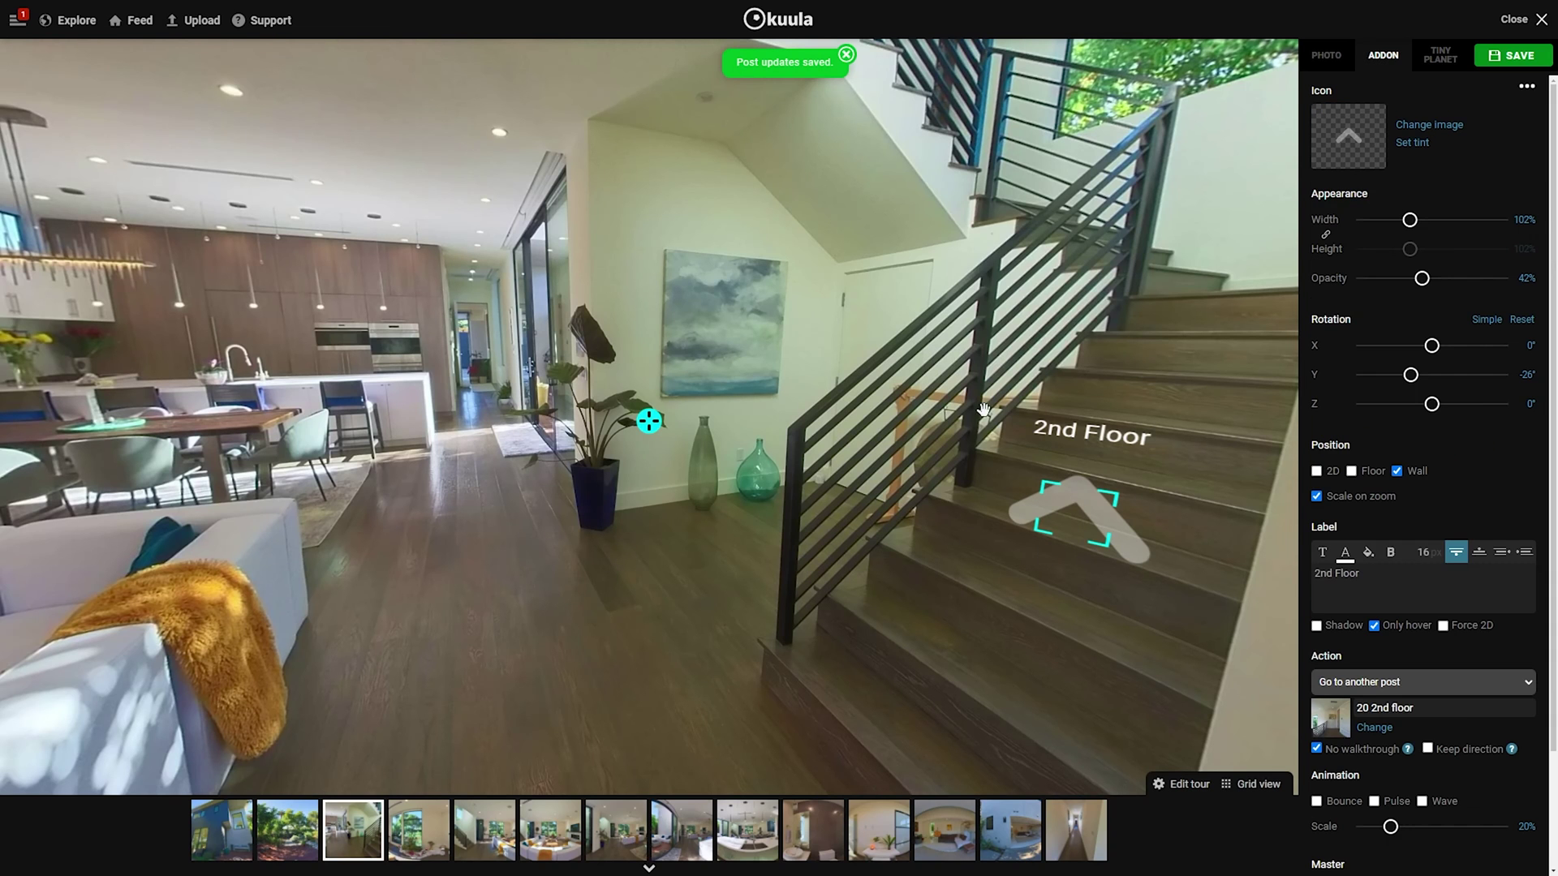
left_click(1541, 19)
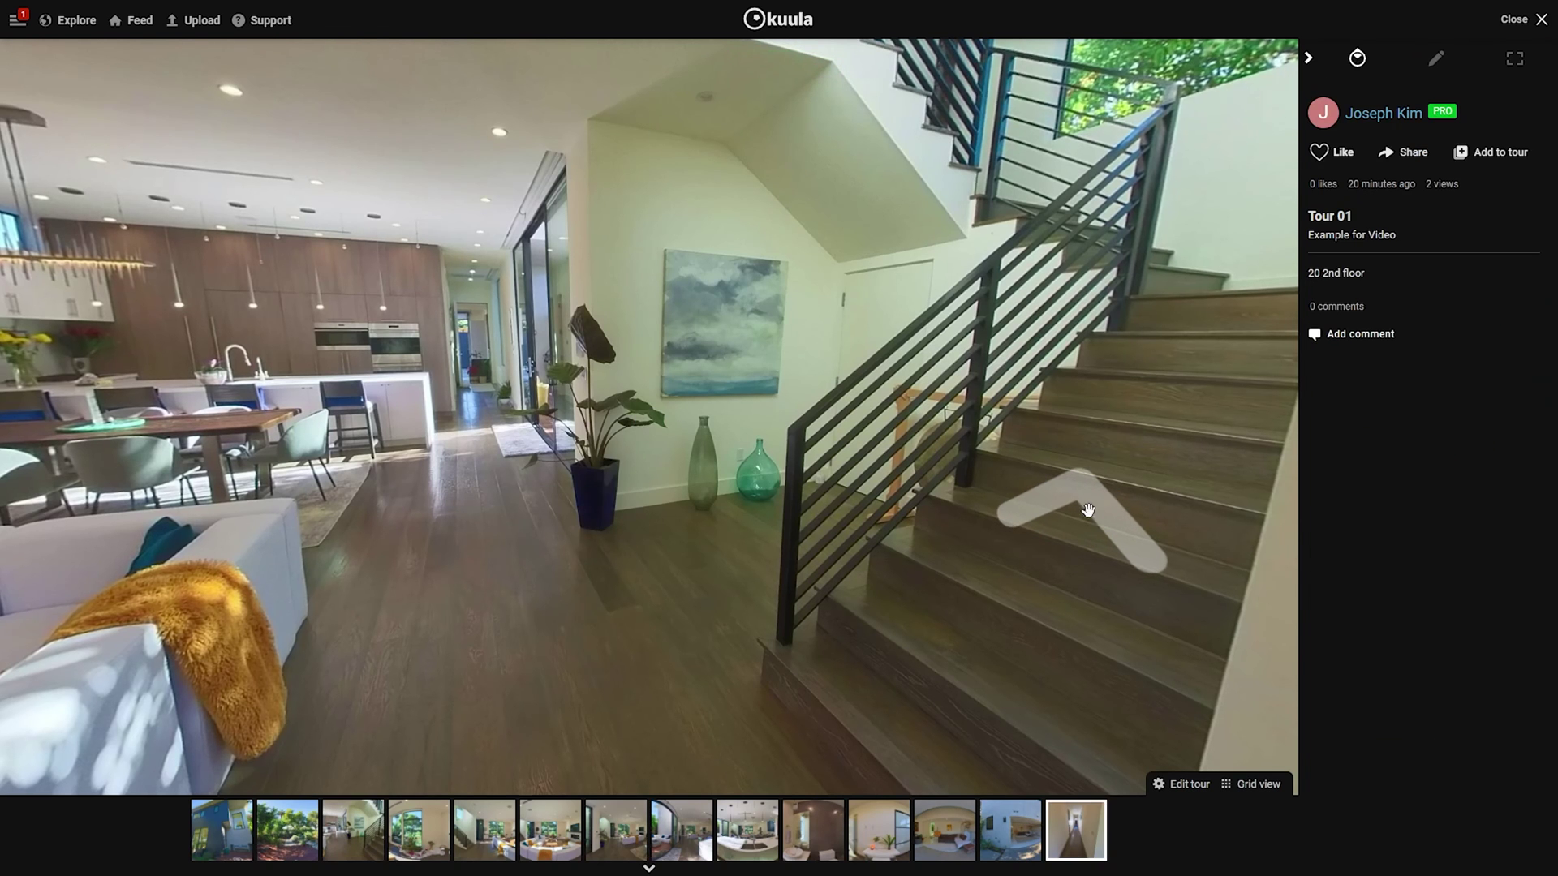
left_click(1086, 516)
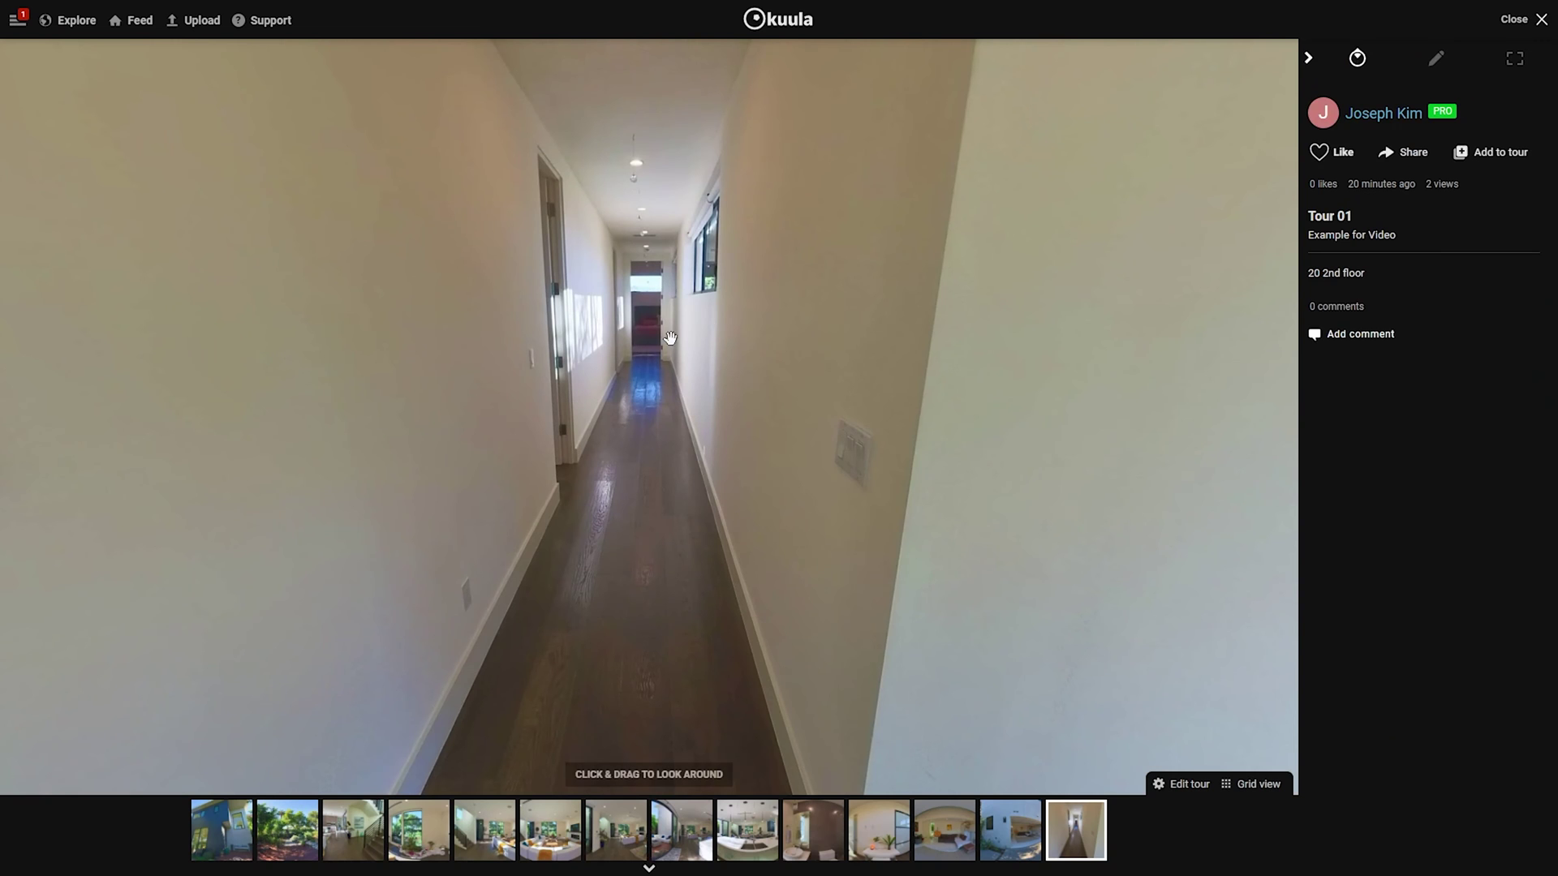
left_click_drag(667, 317, 657, 393)
Step: Reset the 2nd floor starting heading to X 182, Y 1 and save
left_click(1436, 57)
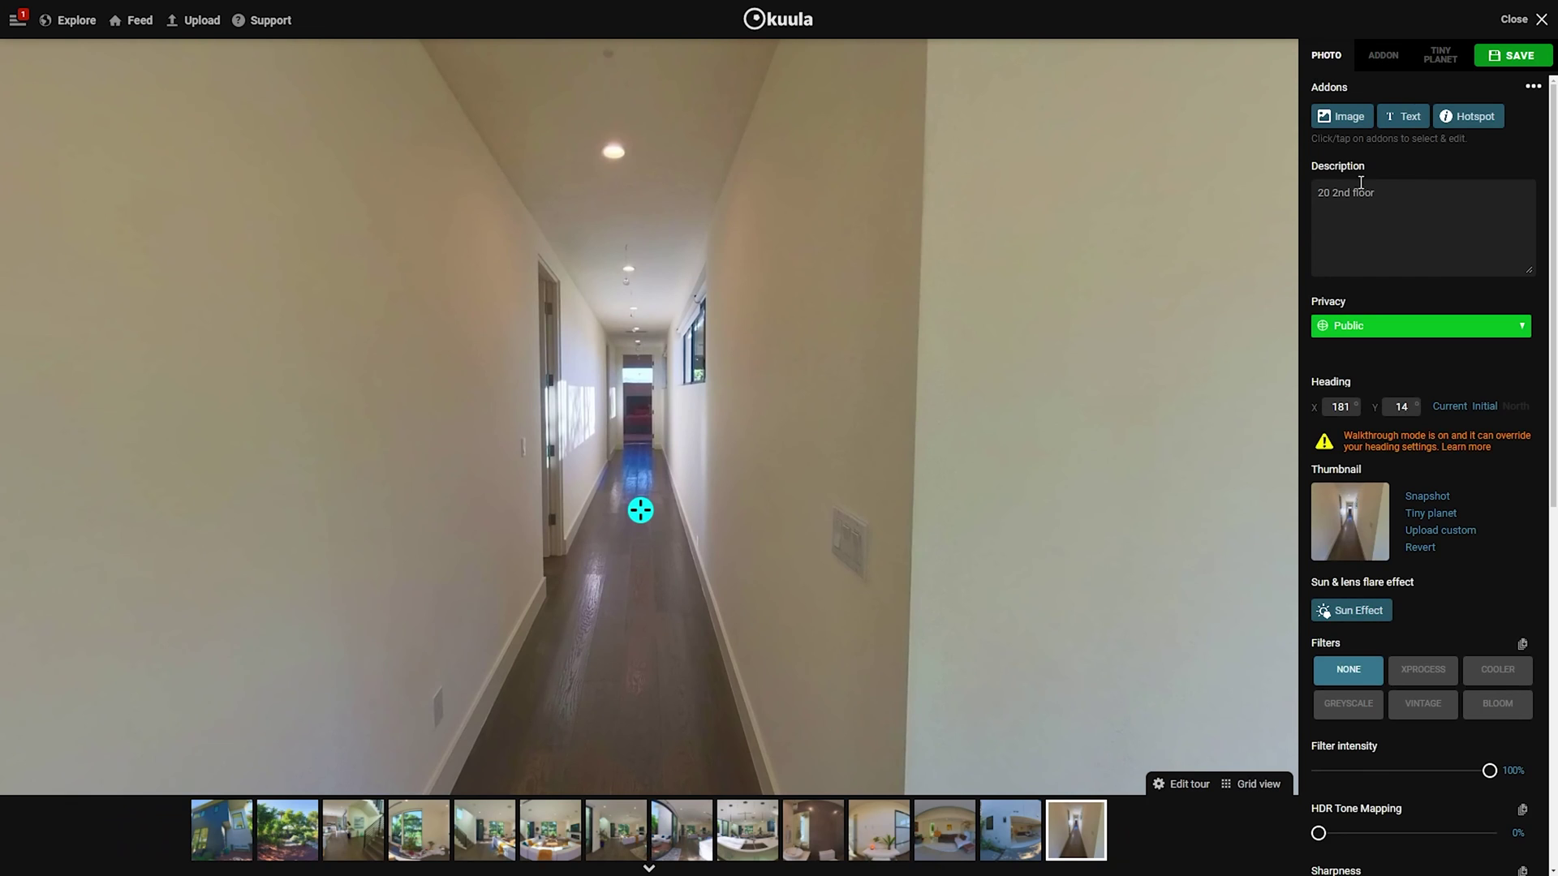
left_click(1450, 408)
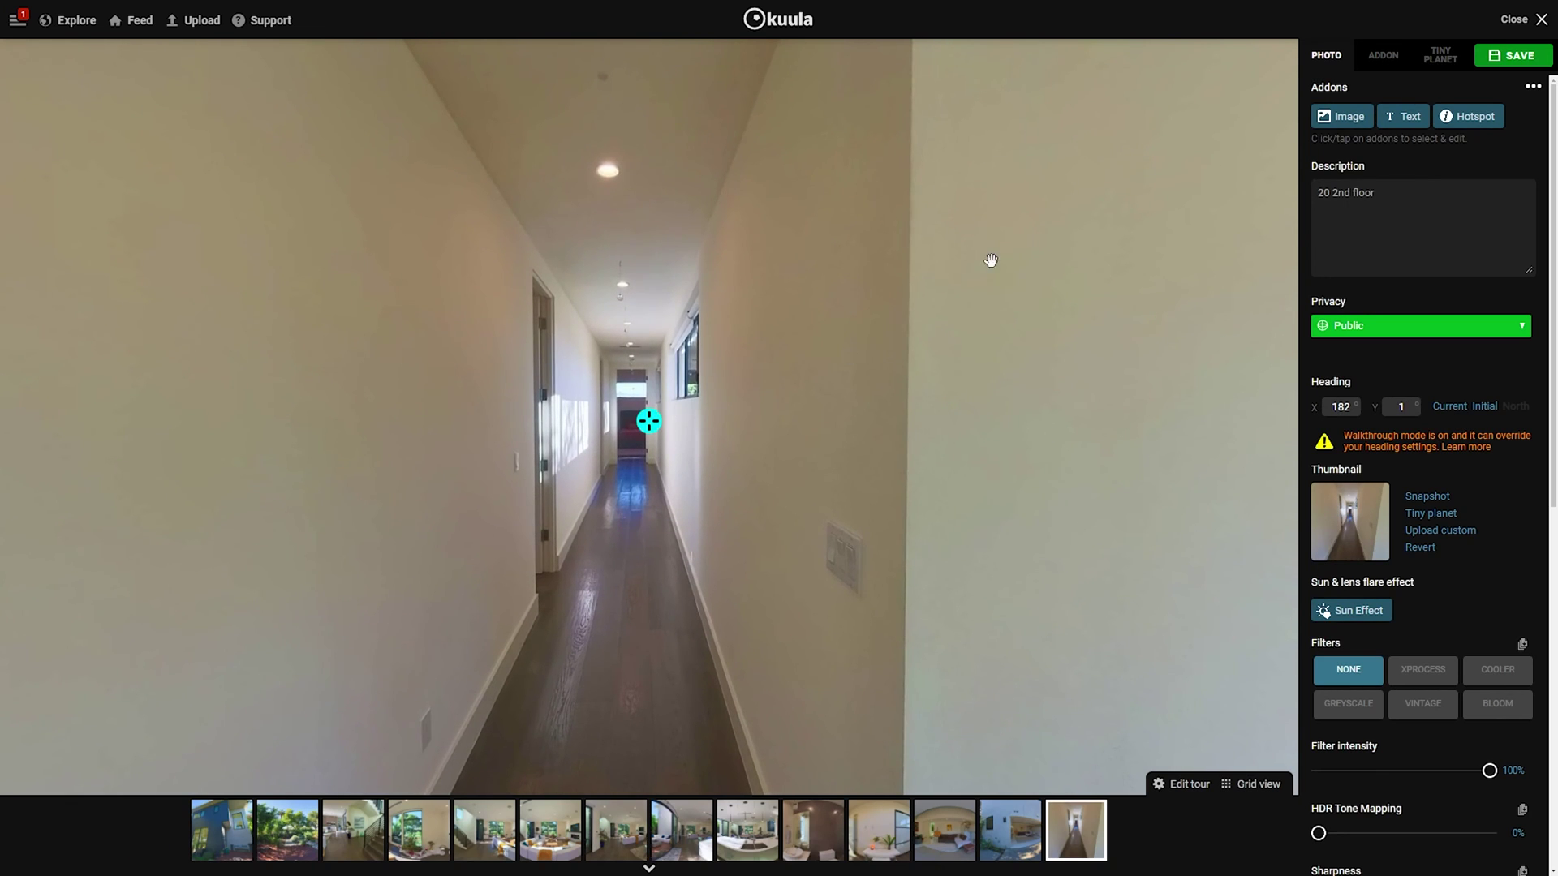
left_click(1517, 53)
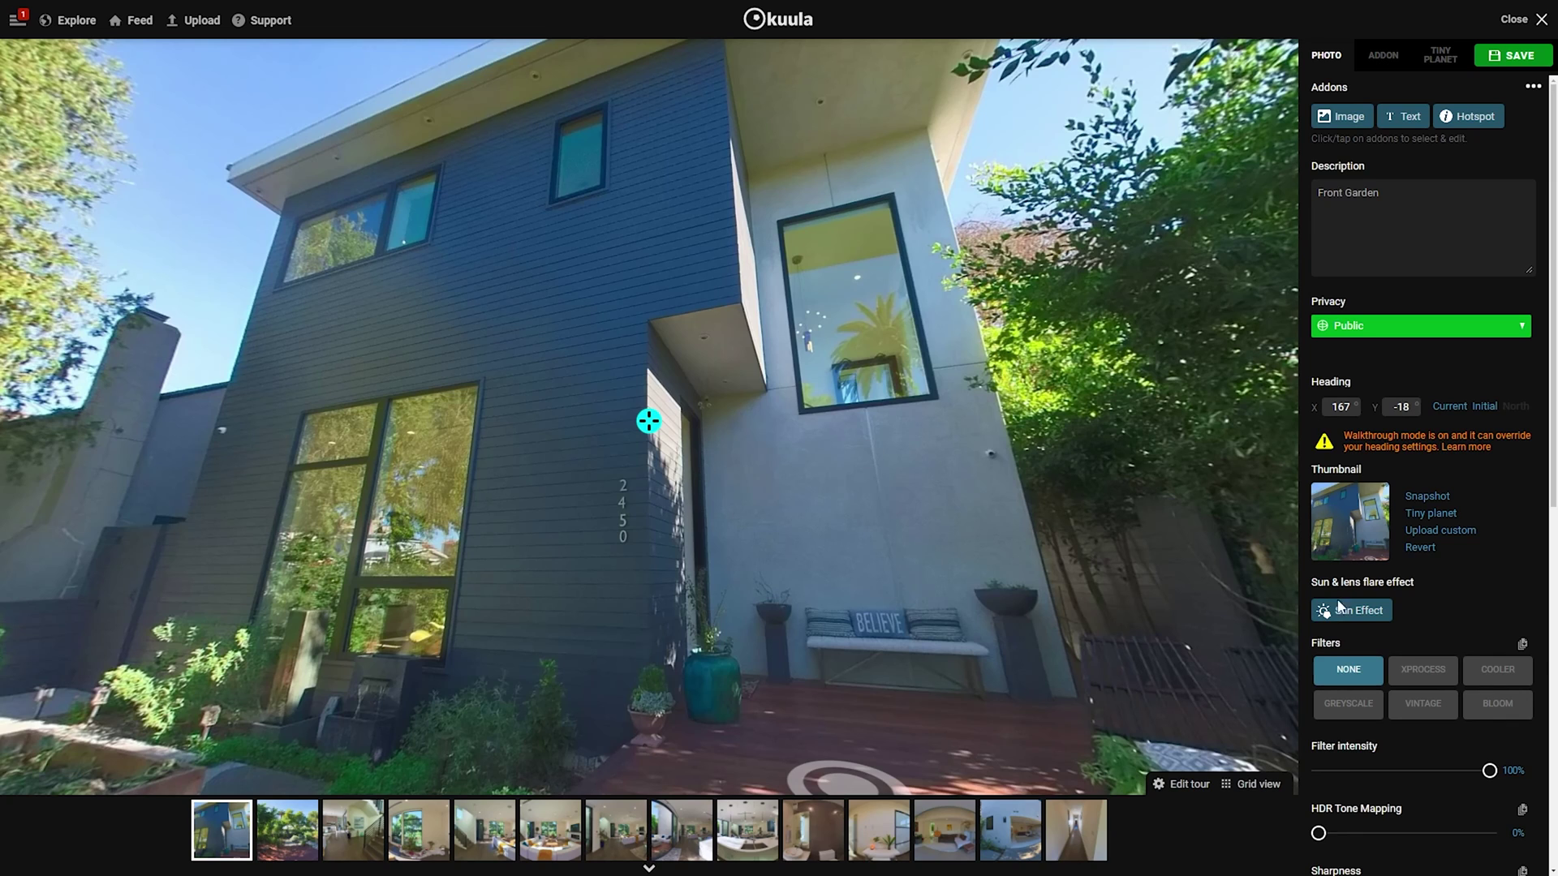
Step: Apply the Bloom filter at 50% intensity, comparing it against no filter
scroll(1463, 600, "down", 4)
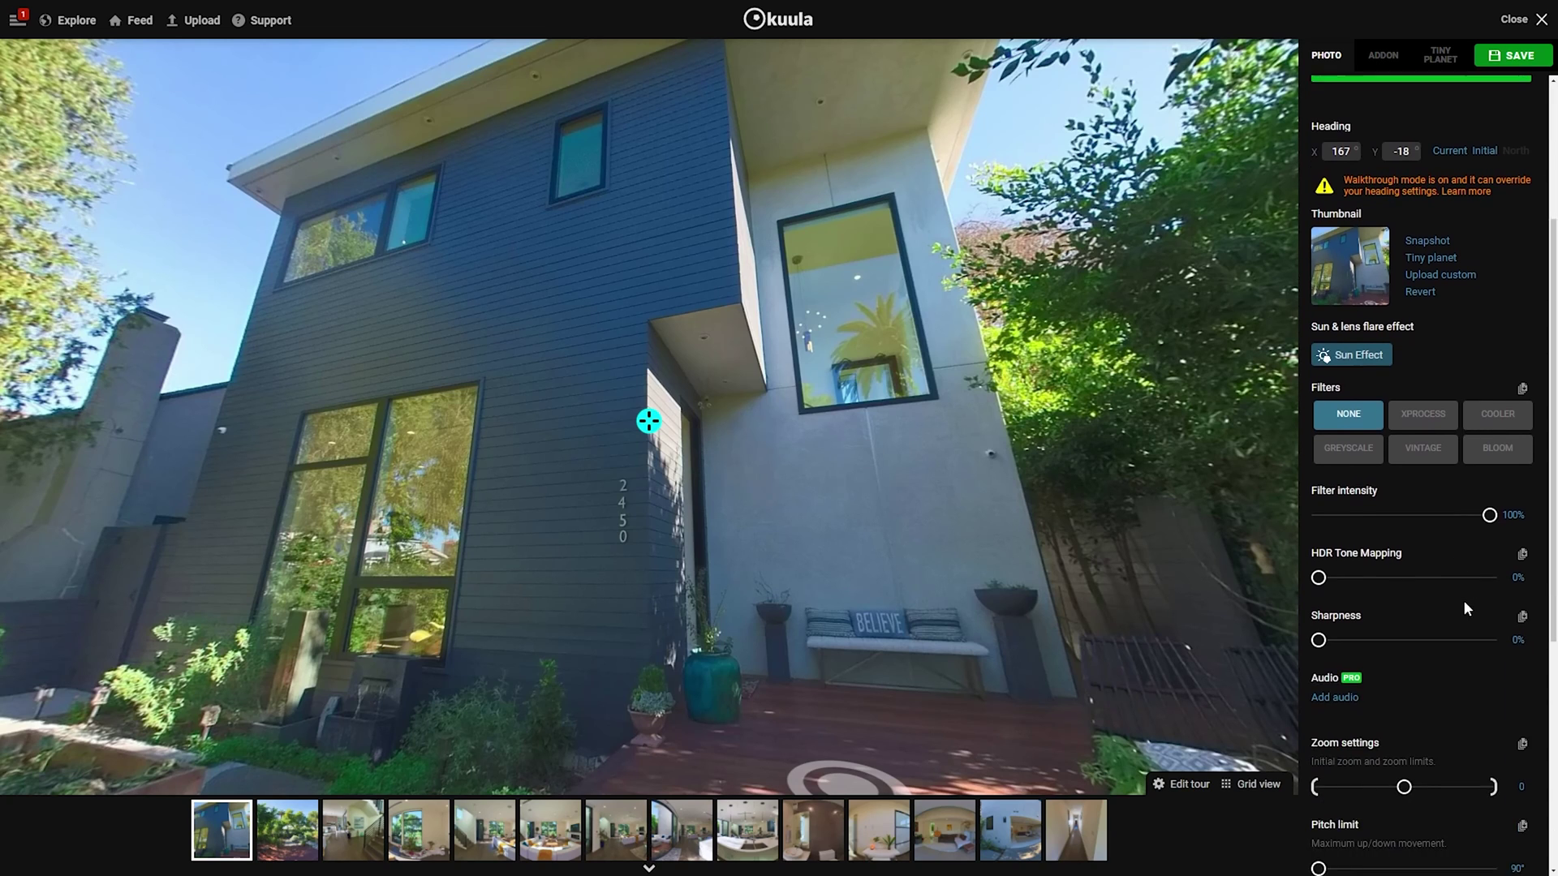
left_click(1511, 386)
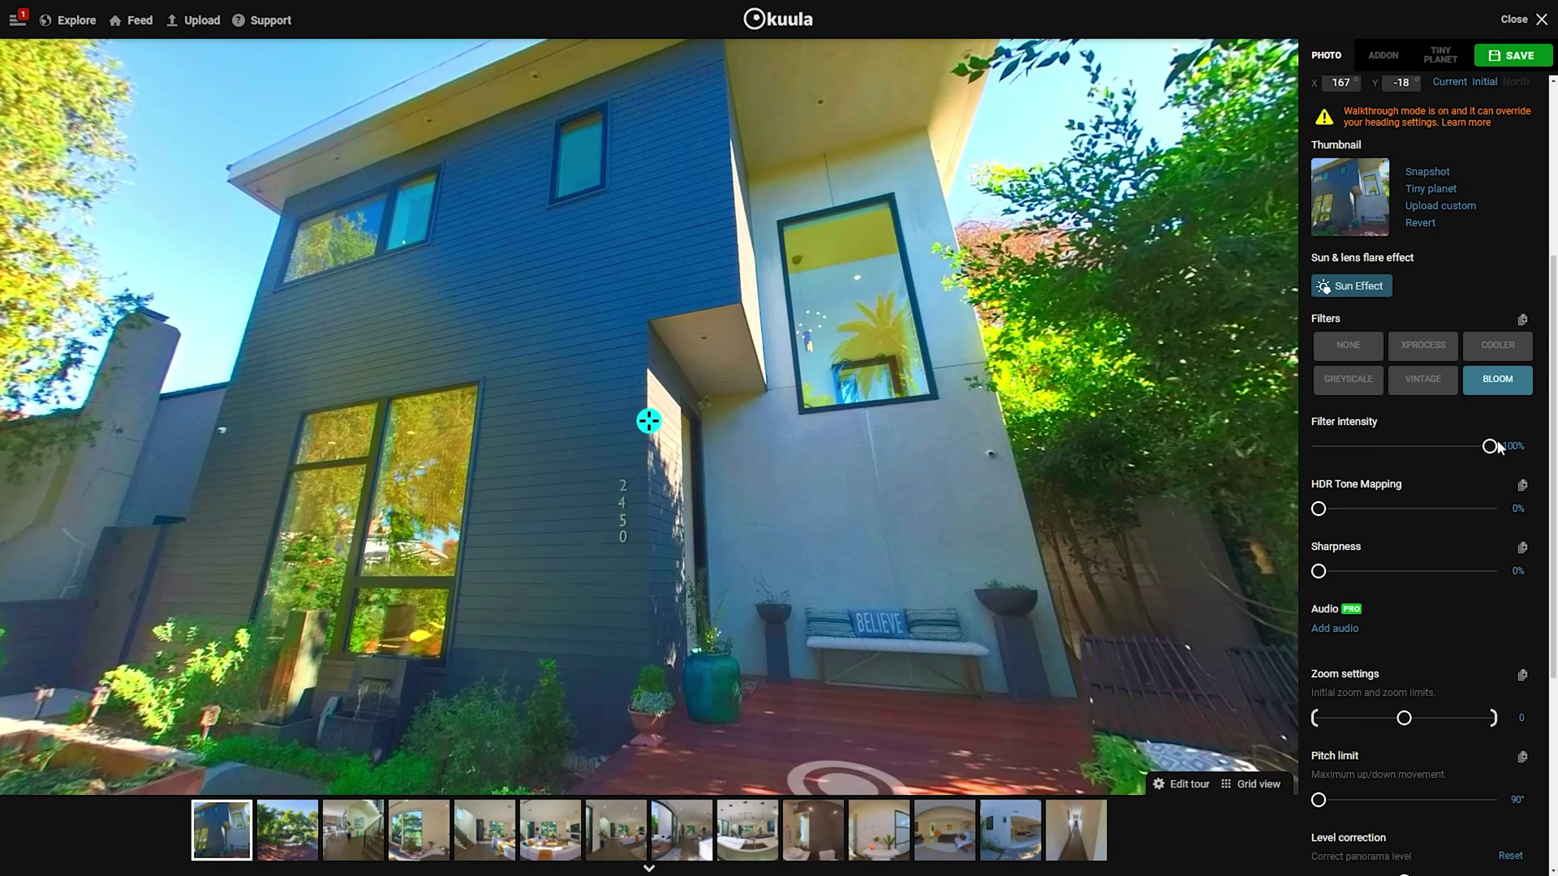
left_click_drag(1491, 452, 1414, 457)
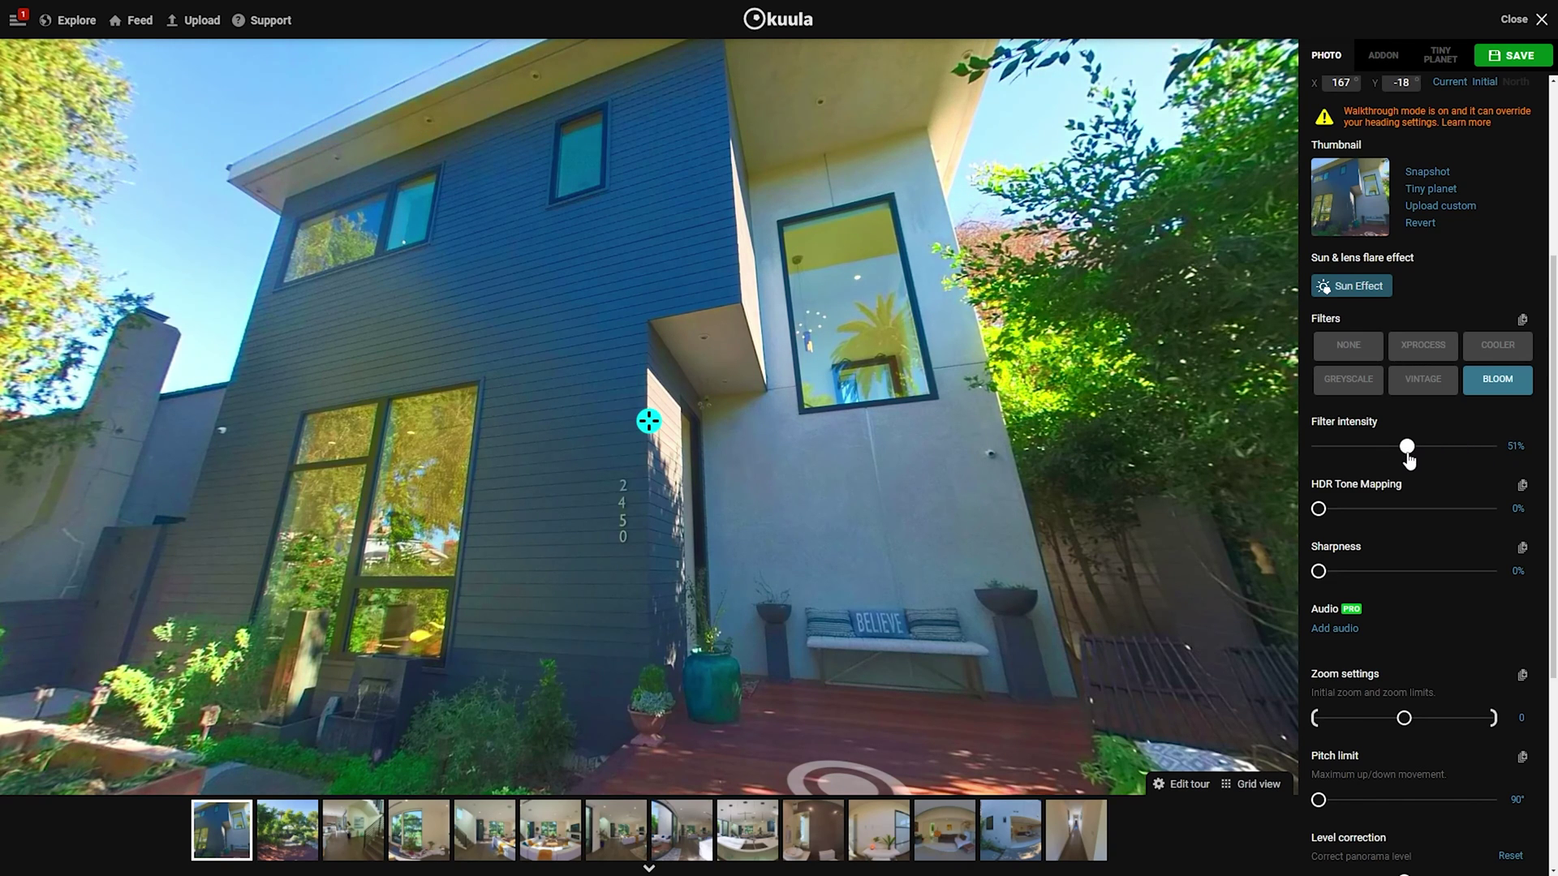
left_click(1358, 355)
left_click(1497, 381)
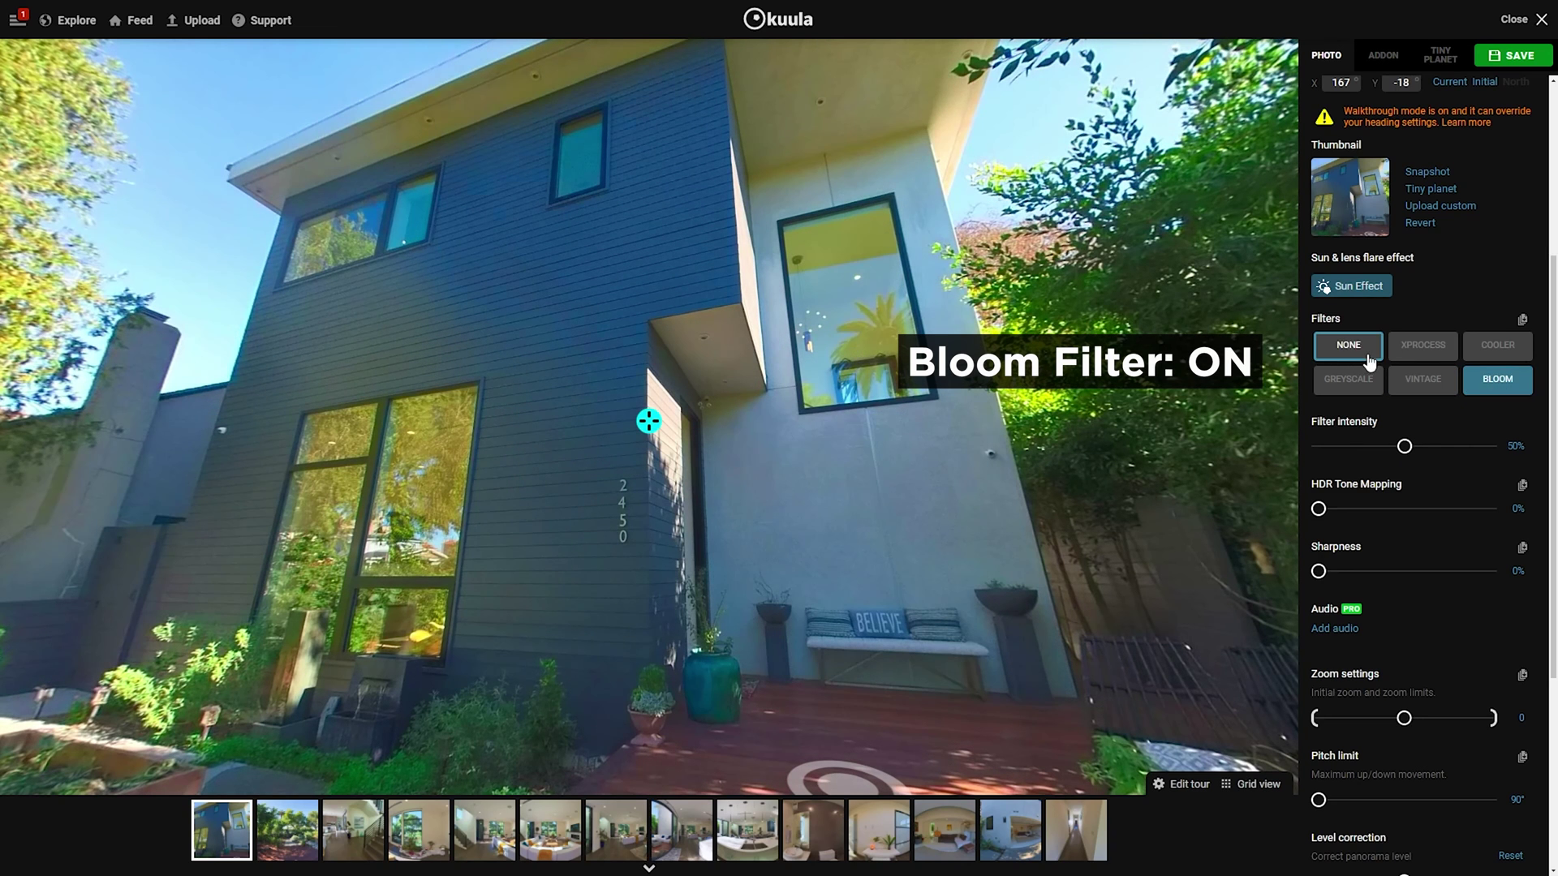
left_click(1363, 350)
left_click(1498, 391)
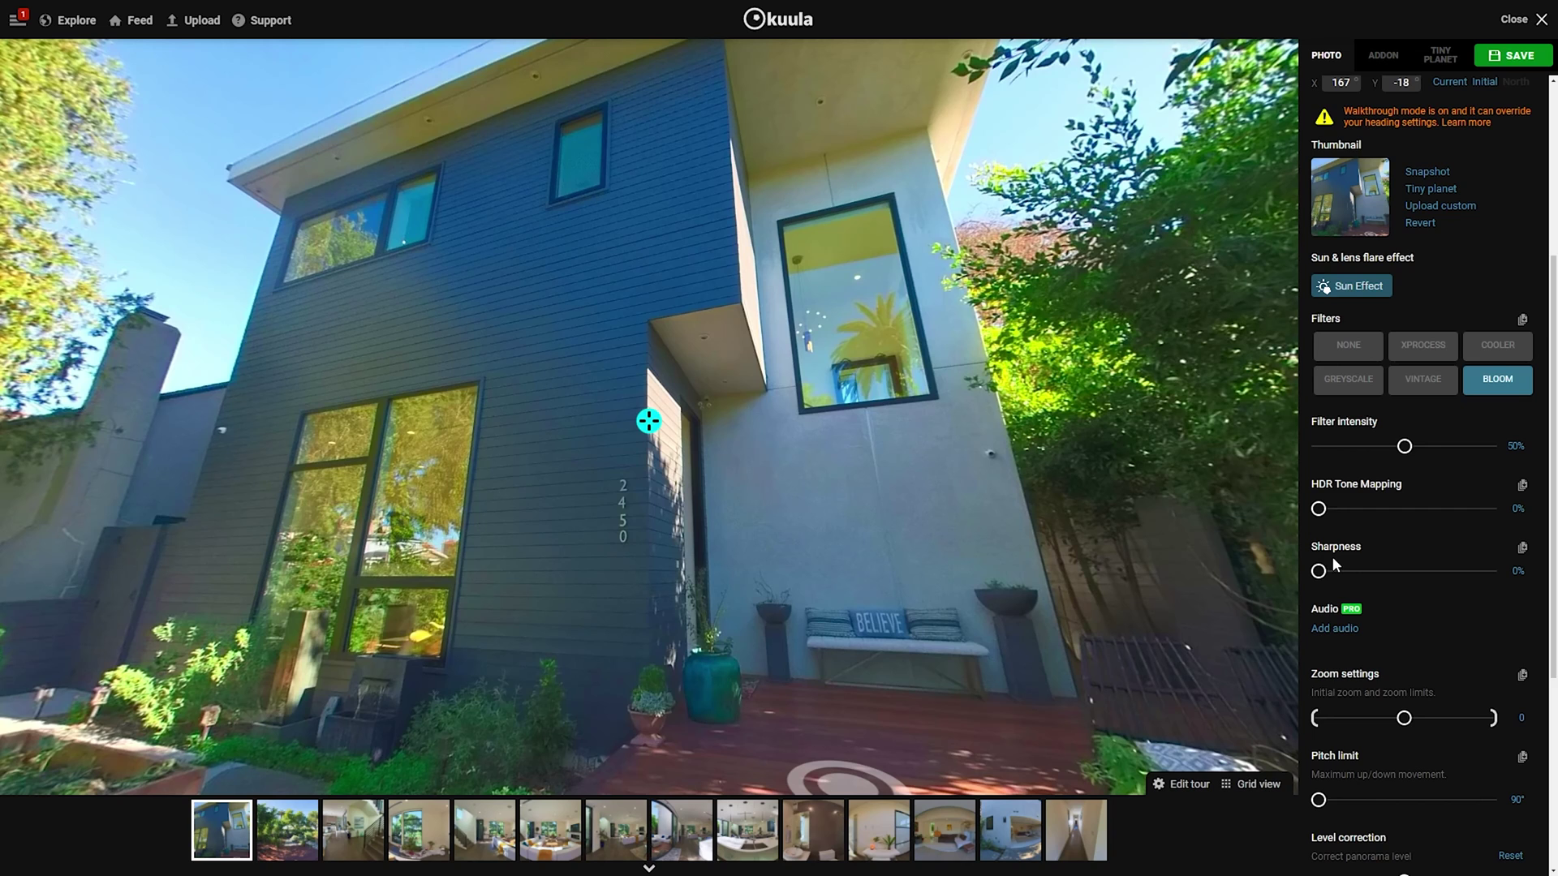
Step: Raise the exterior scene's sharpness to 70%
left_click_drag(1321, 574, 1445, 587)
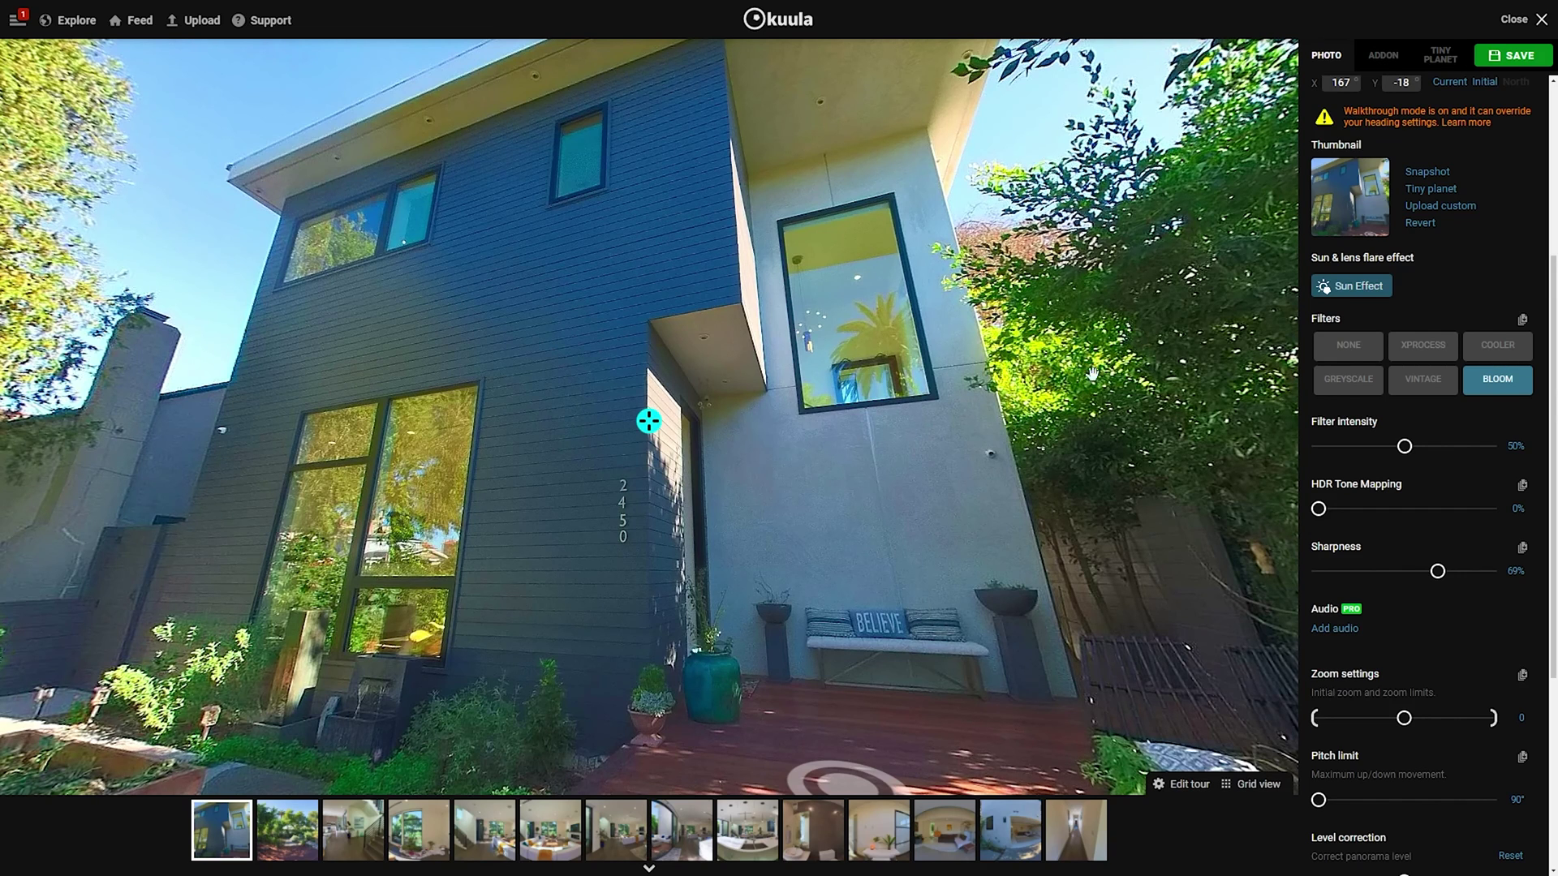
scroll(1481, 231, "down", 1)
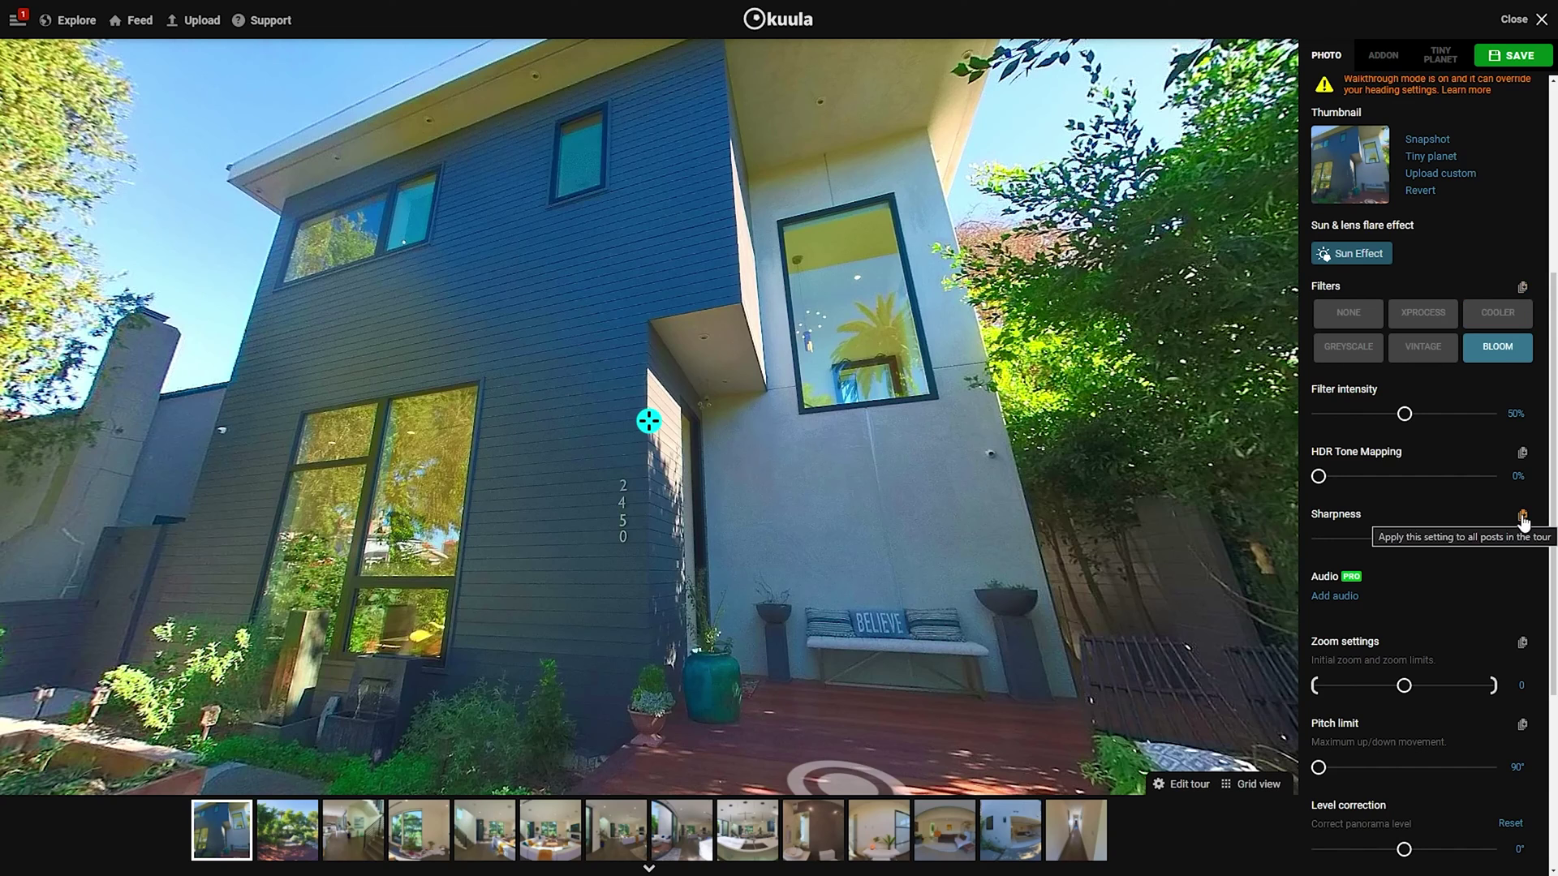
left_click_drag(1441, 544, 1445, 545)
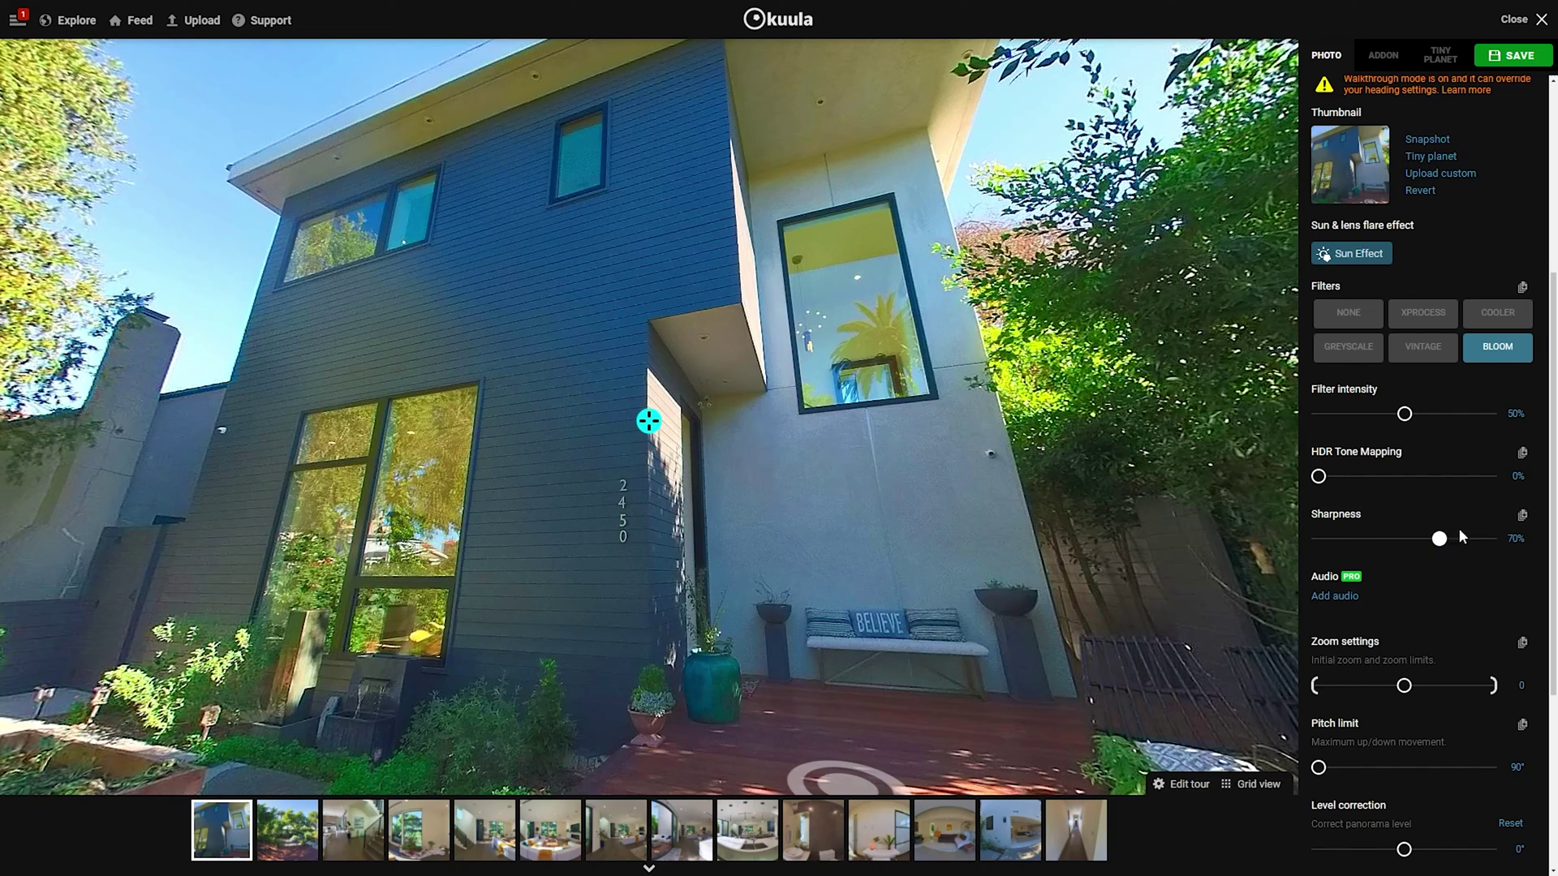